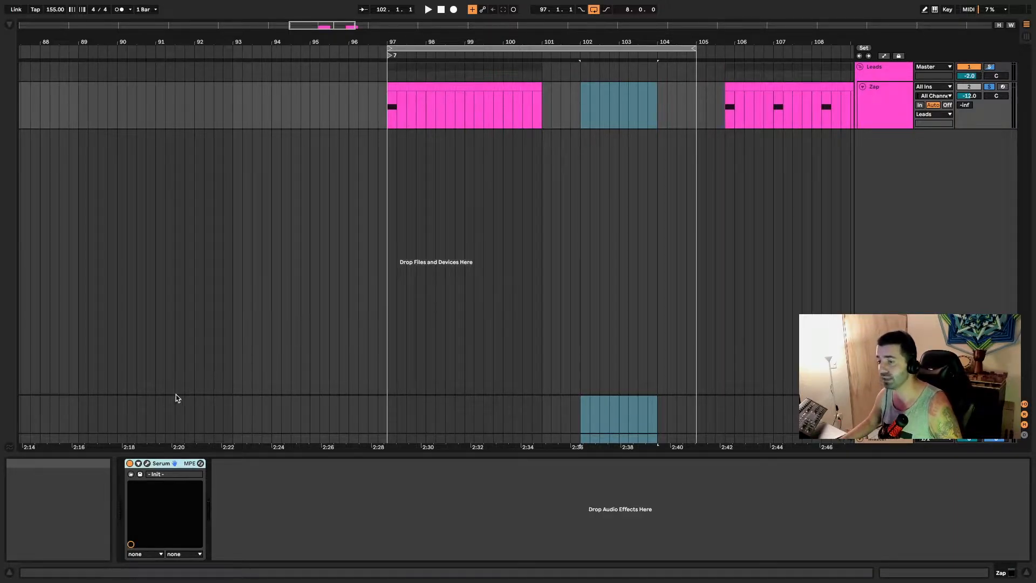
Open the Serum instrument on the Zap track and audition the MIDI clip at bar 97.
left_click(148, 464)
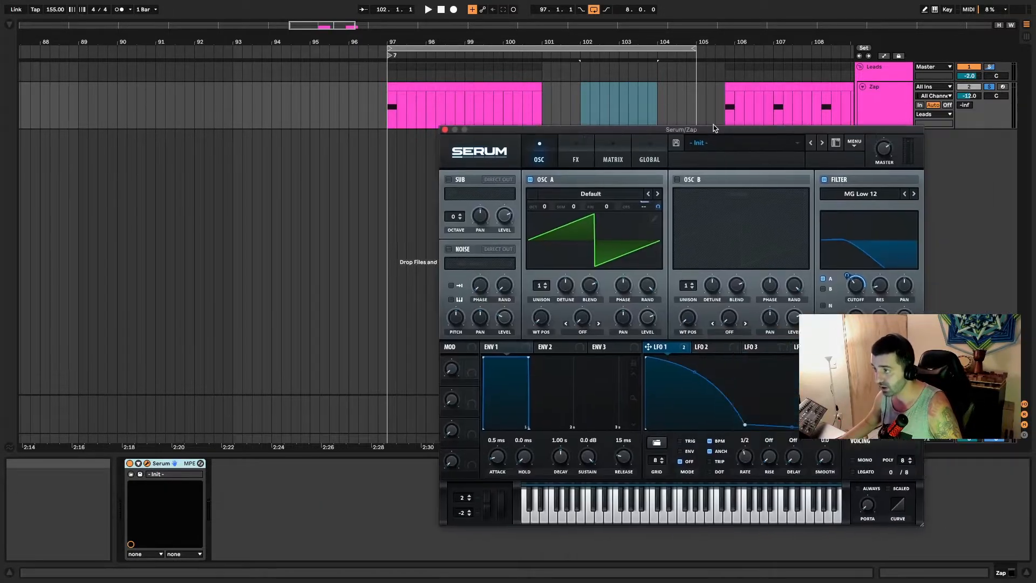
left_click_drag(713, 128, 499, 149)
left_click(441, 89)
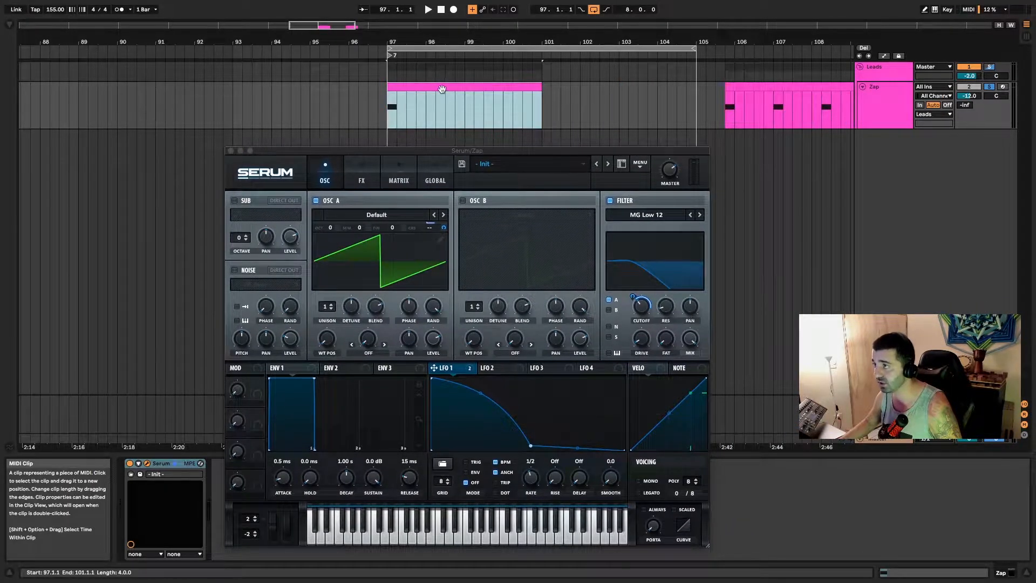
key("space")
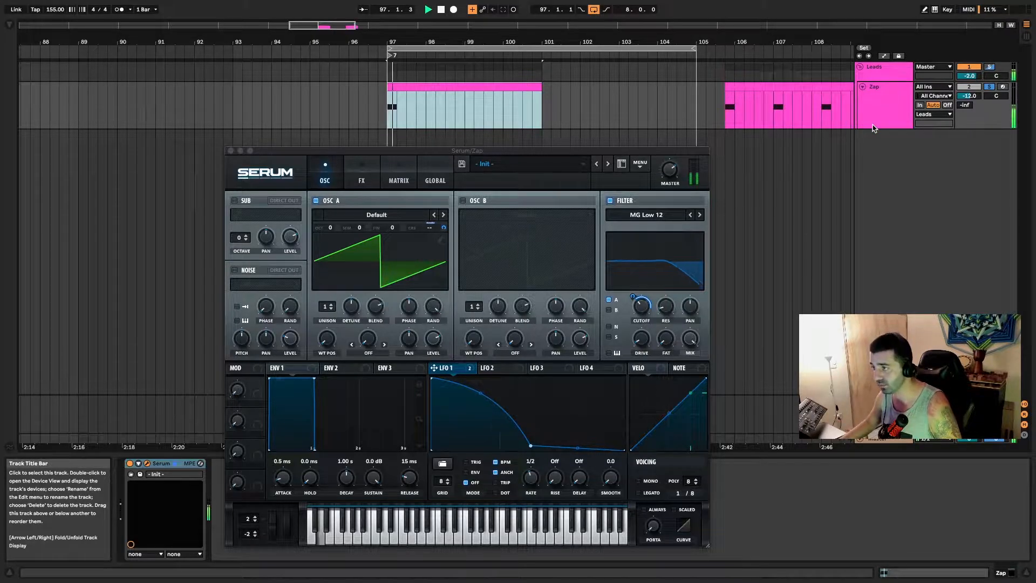
key("space")
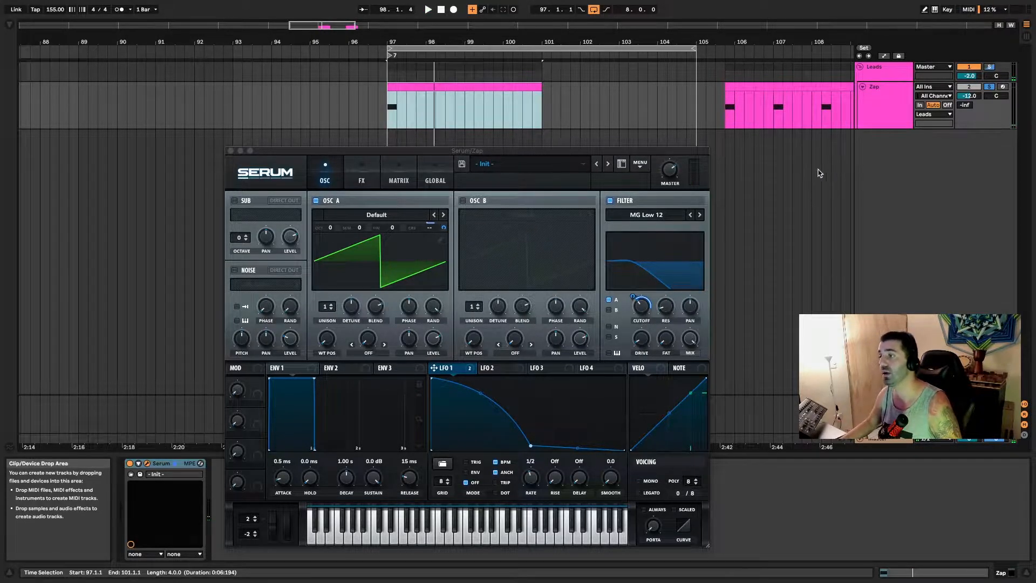
Reset Serum to its Init preset.
left_click(540, 171)
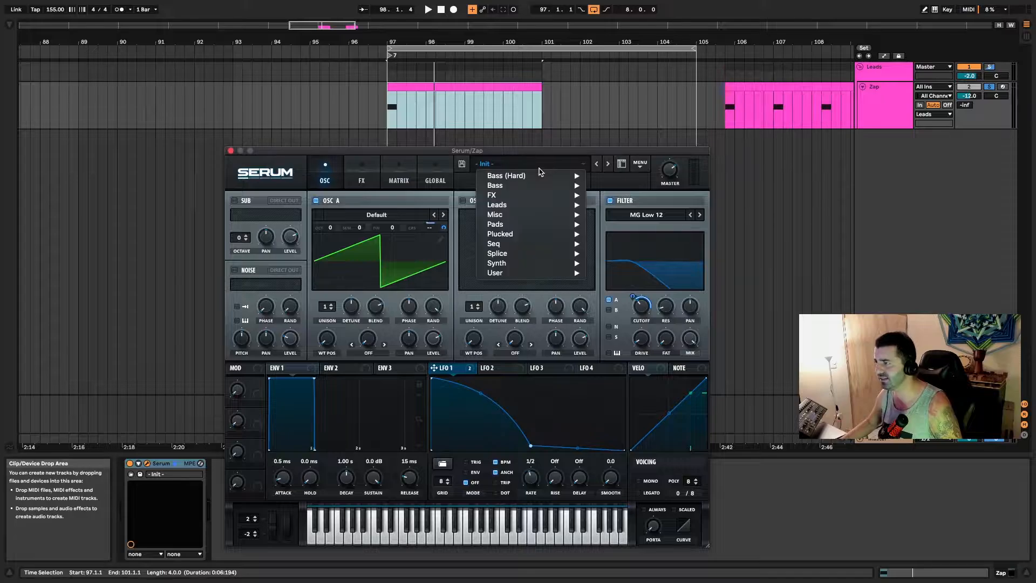
left_click(639, 163)
left_click(640, 164)
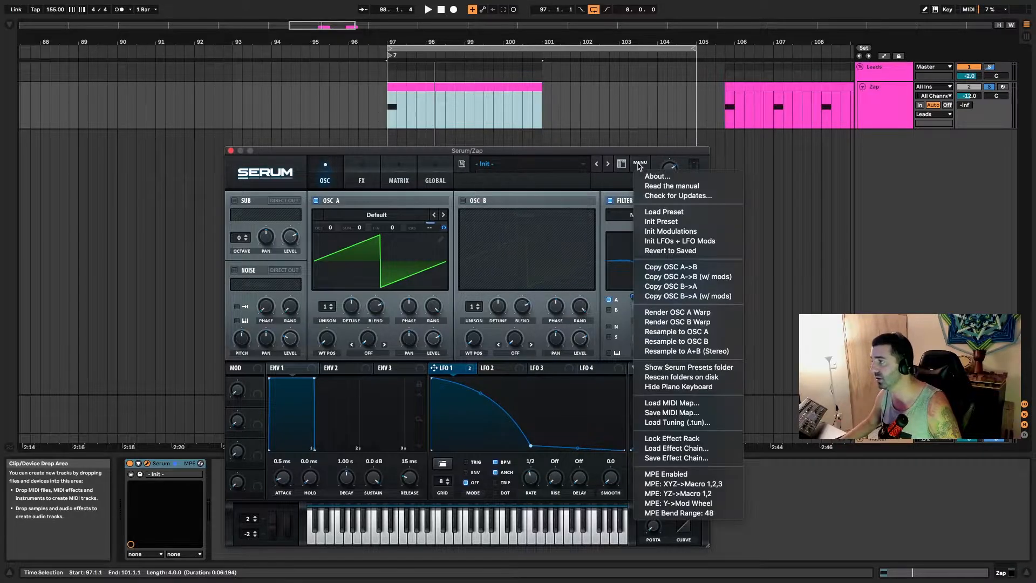
left_click(665, 222)
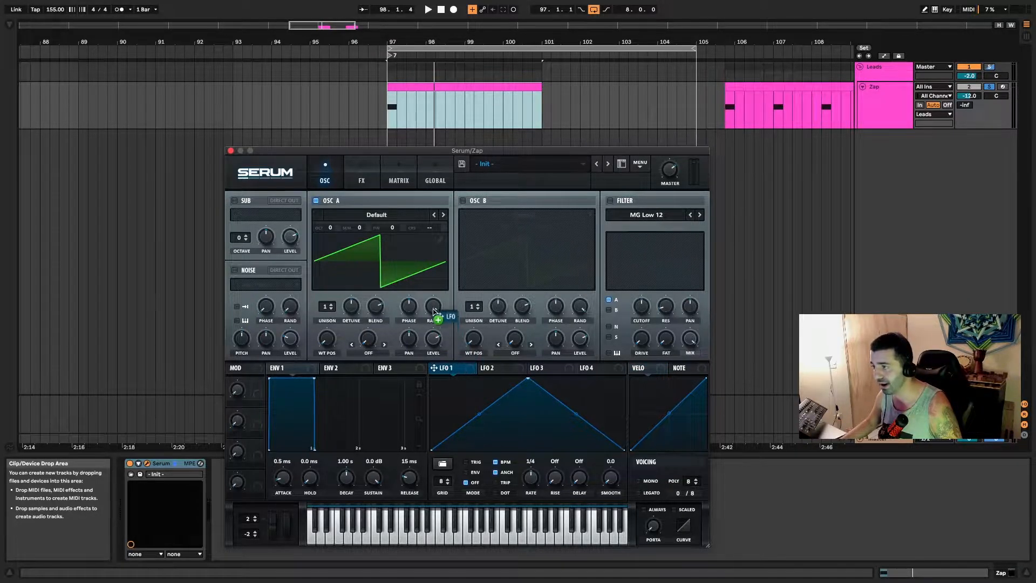
Open the Zap clip at bar 97 in the note editor and examine its note.
left_click_drag(461, 368, 462, 377)
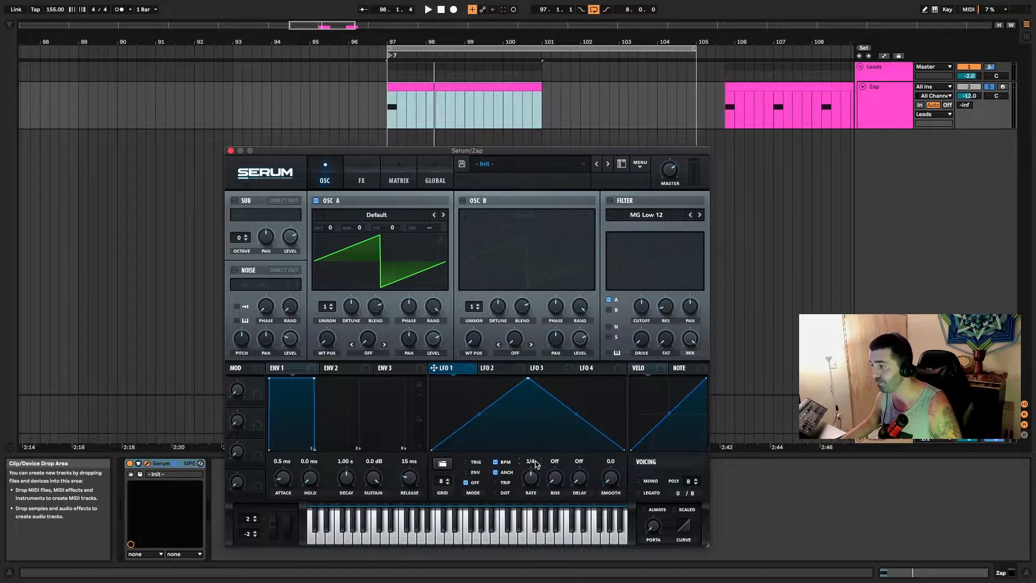
left_click(412, 88)
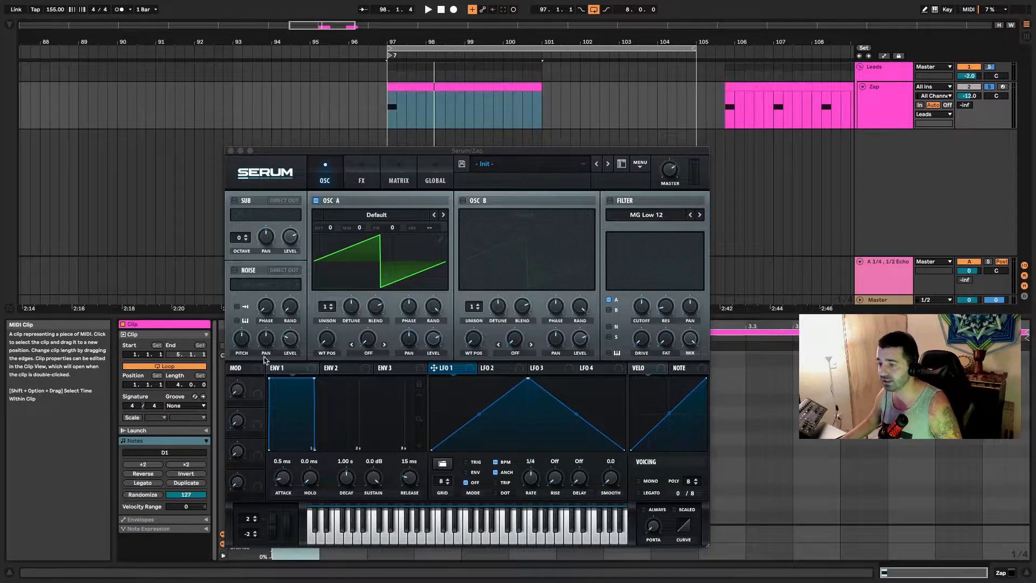
left_click_drag(287, 151, 496, 134)
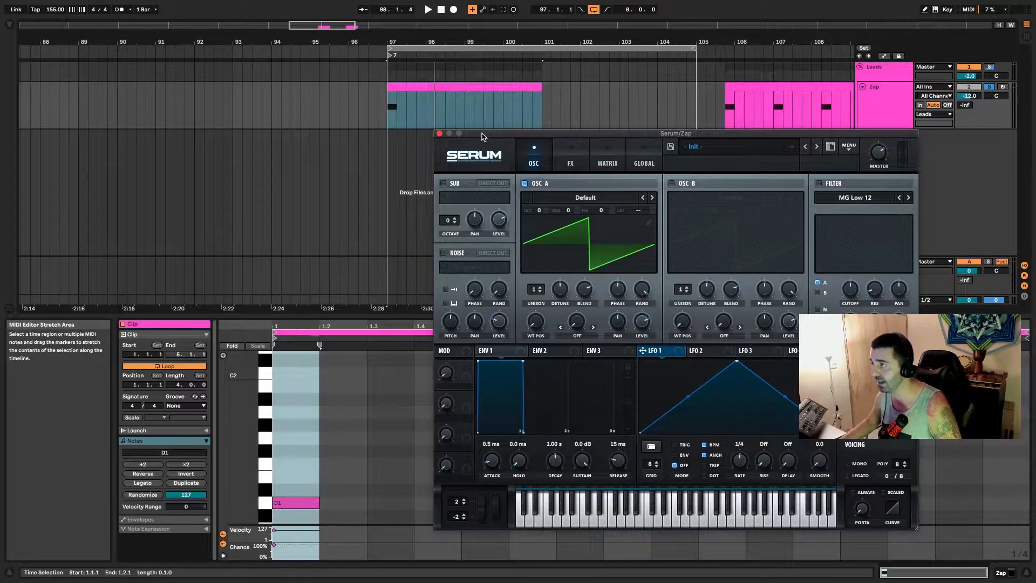
left_click_drag(483, 137, 286, 115)
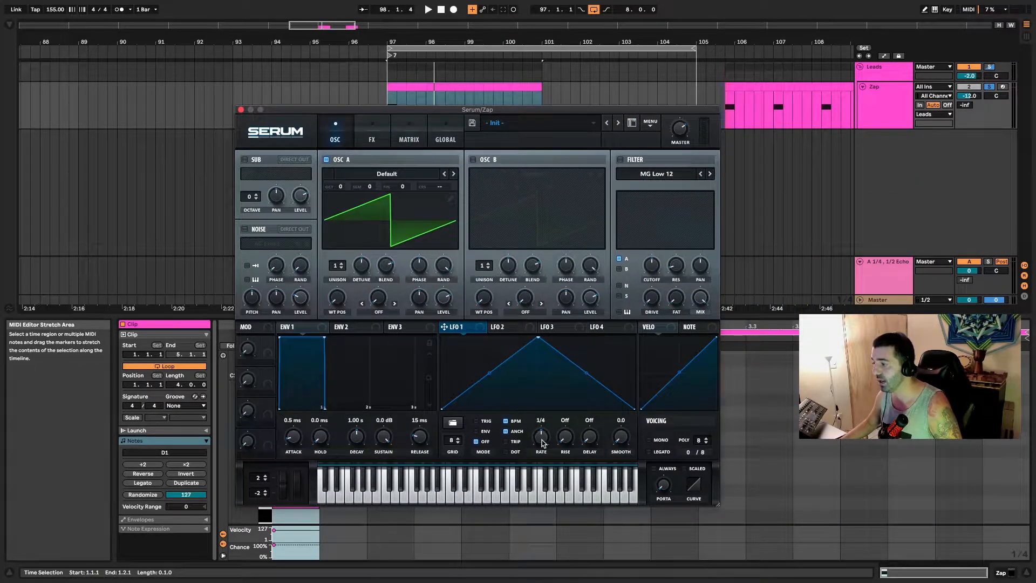
Set LFO 1 to a 1/2 rate in Trig mode and reshape it into a ramp falling almost to zero by mid-cycle.
left_click_drag(542, 442, 543, 446)
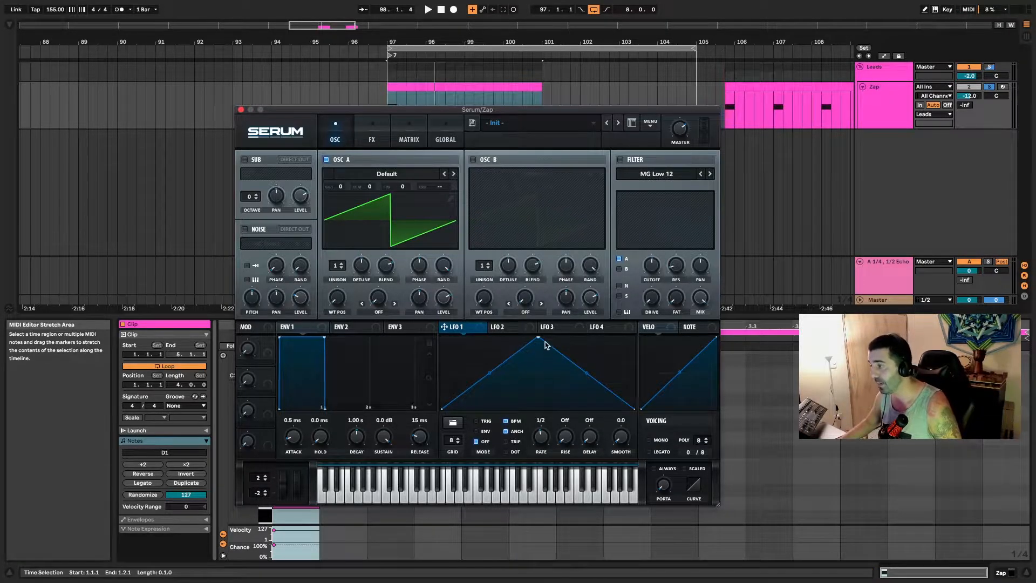
left_click_drag(538, 337, 402, 313)
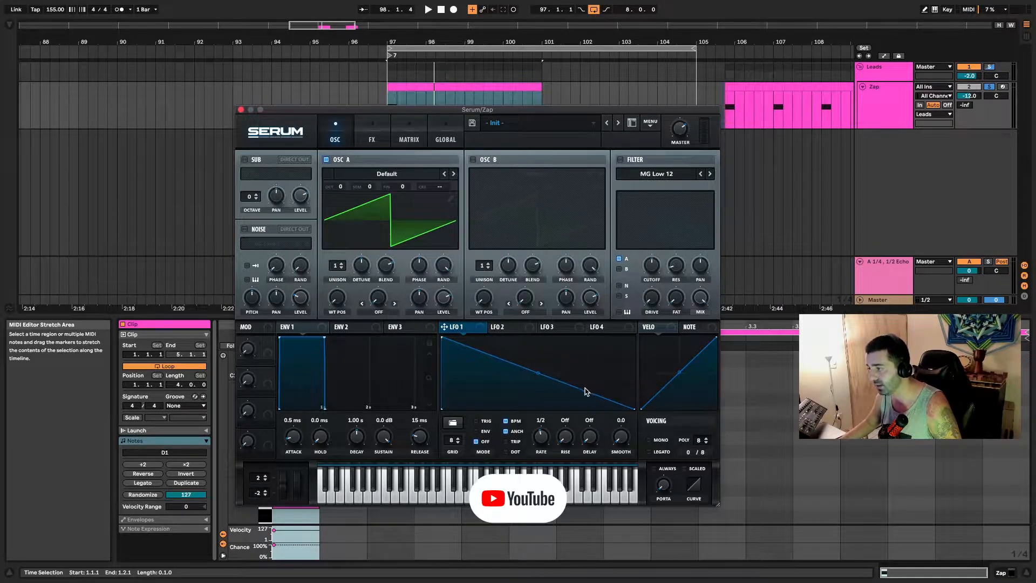
double_click(570, 398)
left_click_drag(562, 398, 542, 407)
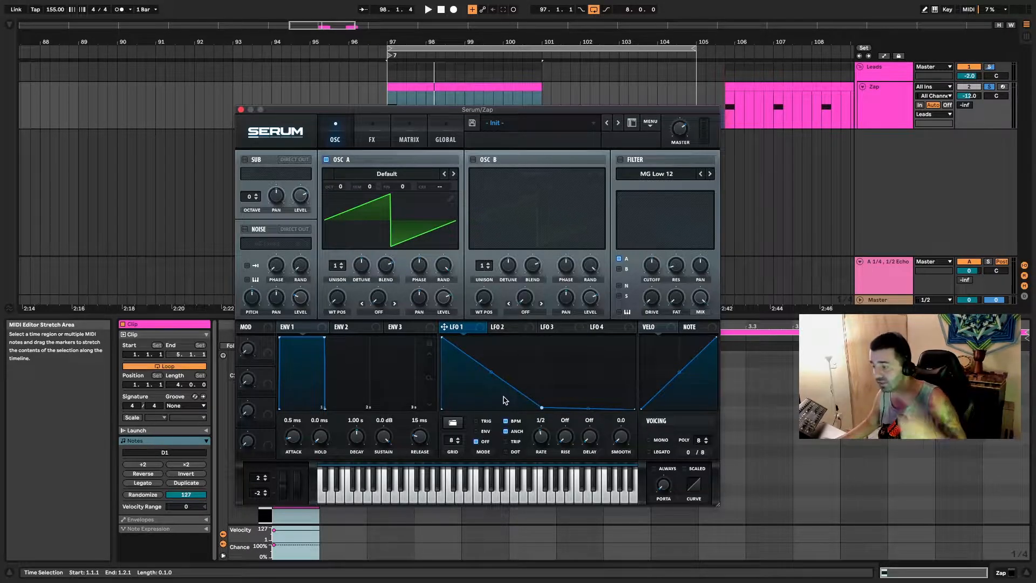
left_click(476, 422)
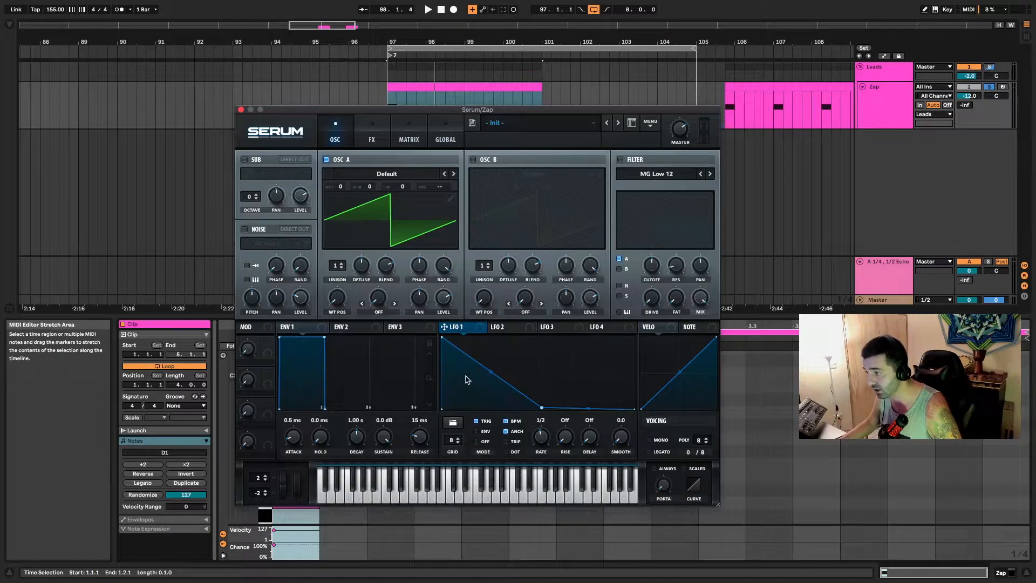
Bow LFO 1's falling segment upward and assign LFO 1 to oscillator A's coarse pitch.
left_click_drag(492, 374, 439, 189)
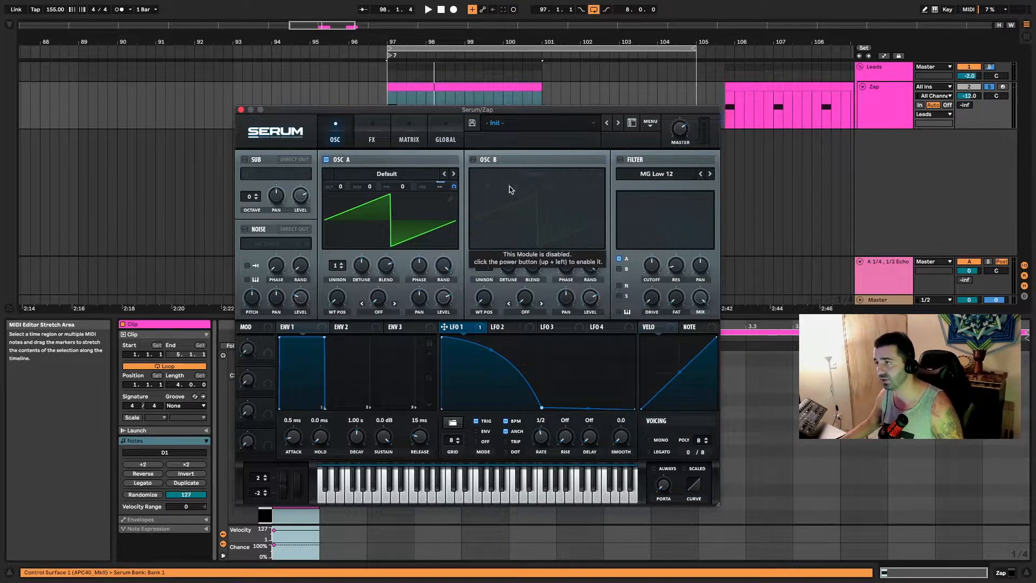
left_click(413, 138)
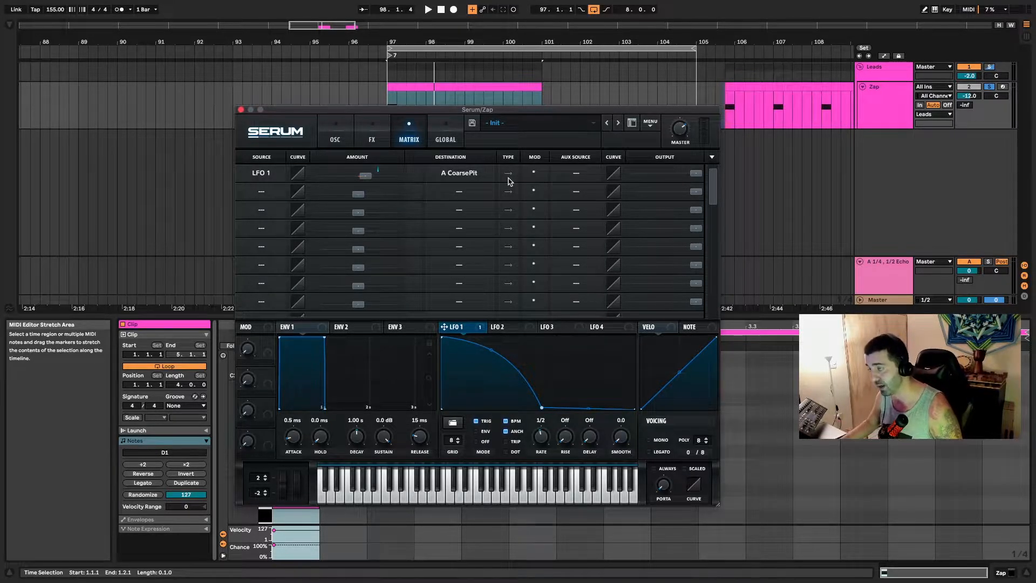
Try a modulation amount of 48 st from LFO 1 to oscillator A's coarse pitch.
left_click(368, 180)
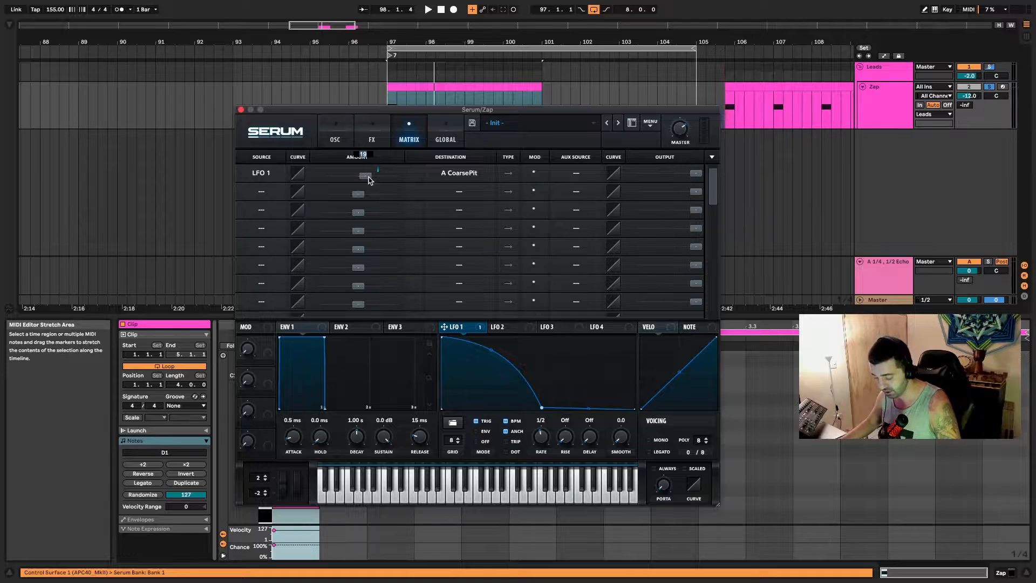
left_click_drag(369, 180, 368, 175)
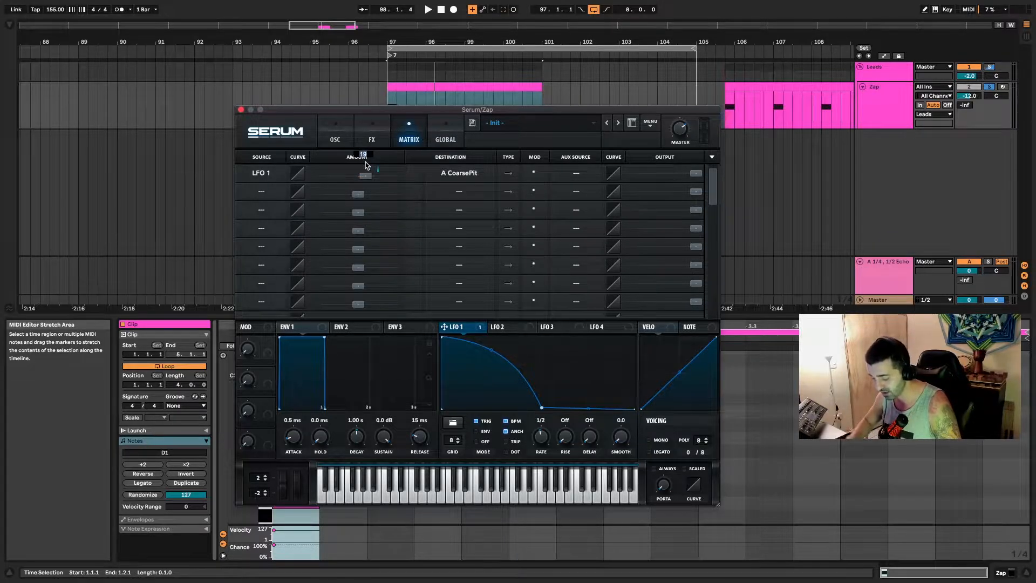
type("4")
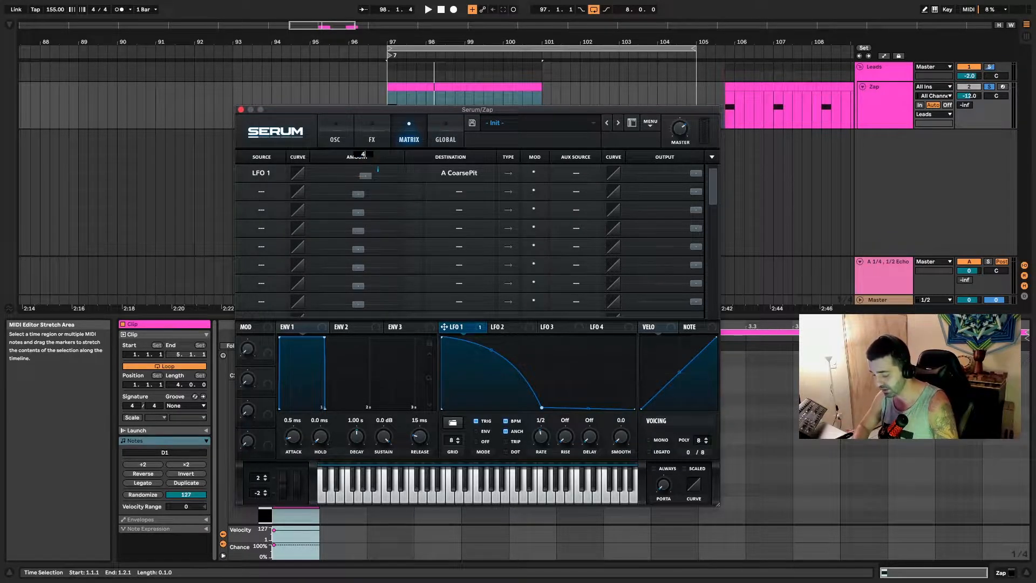
type("8 st")
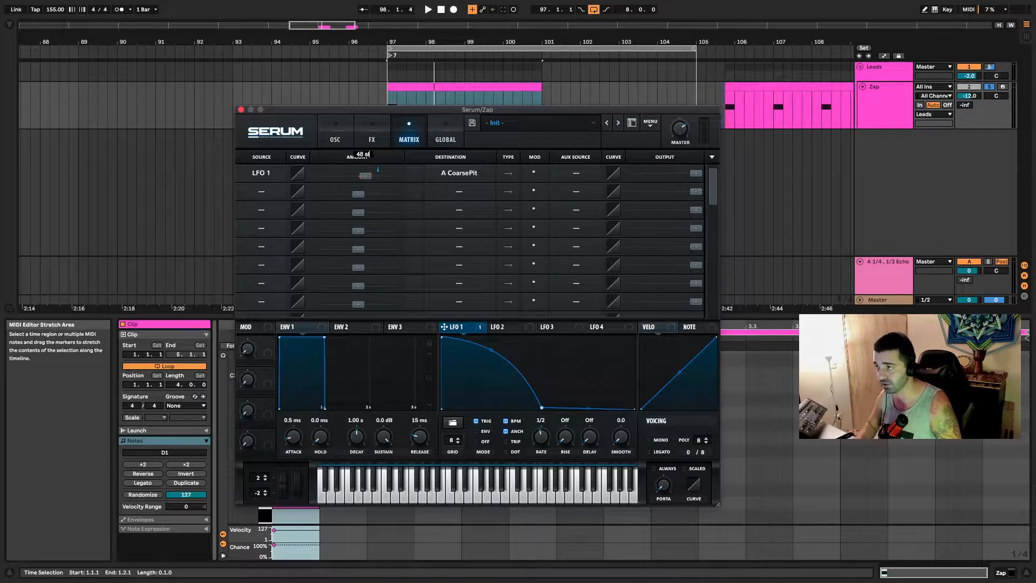
key("Return")
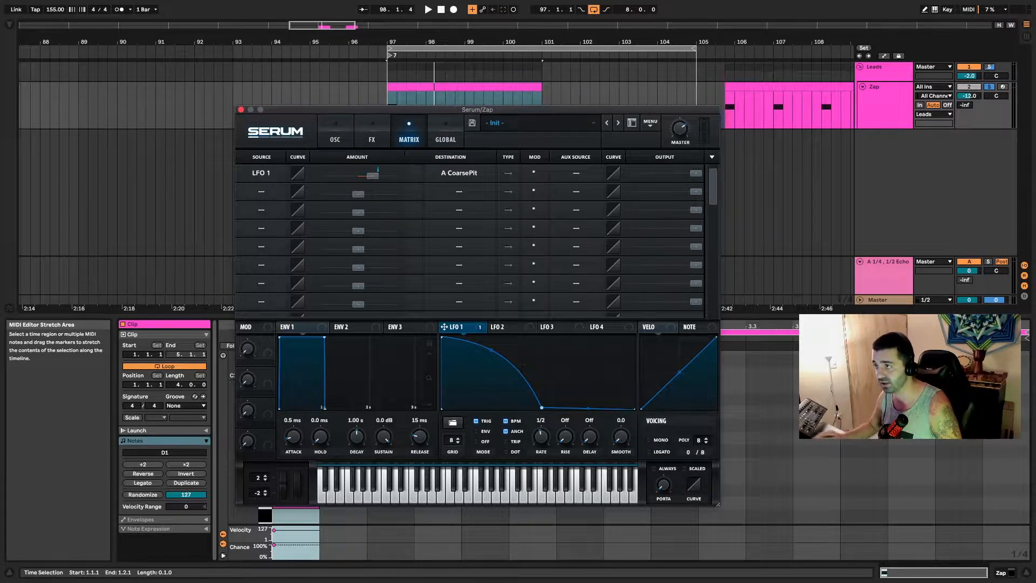
Set the modulation amount from LFO 1 to oscillator A's coarse pitch to 24 st.
double_click(369, 175)
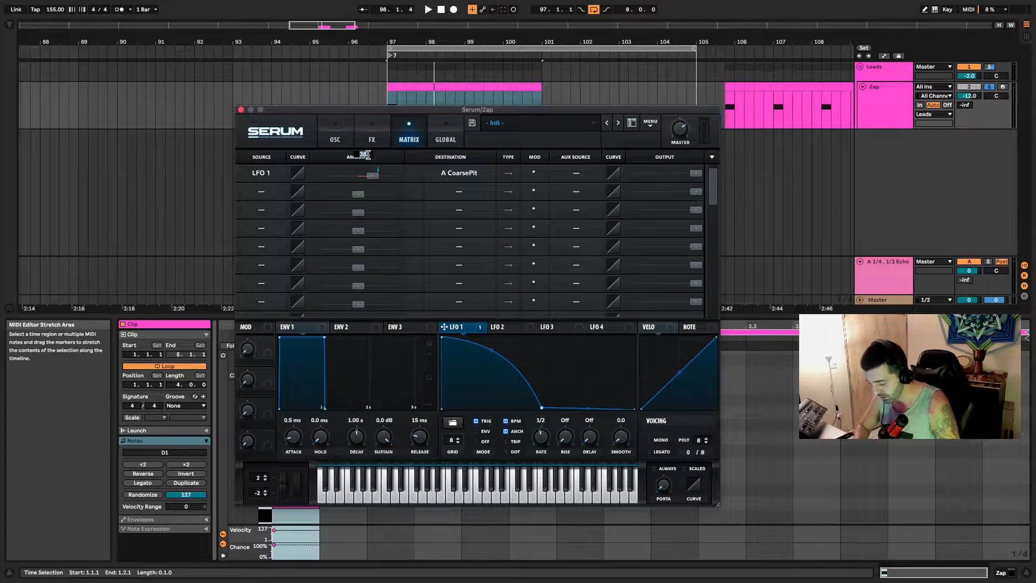
type("24")
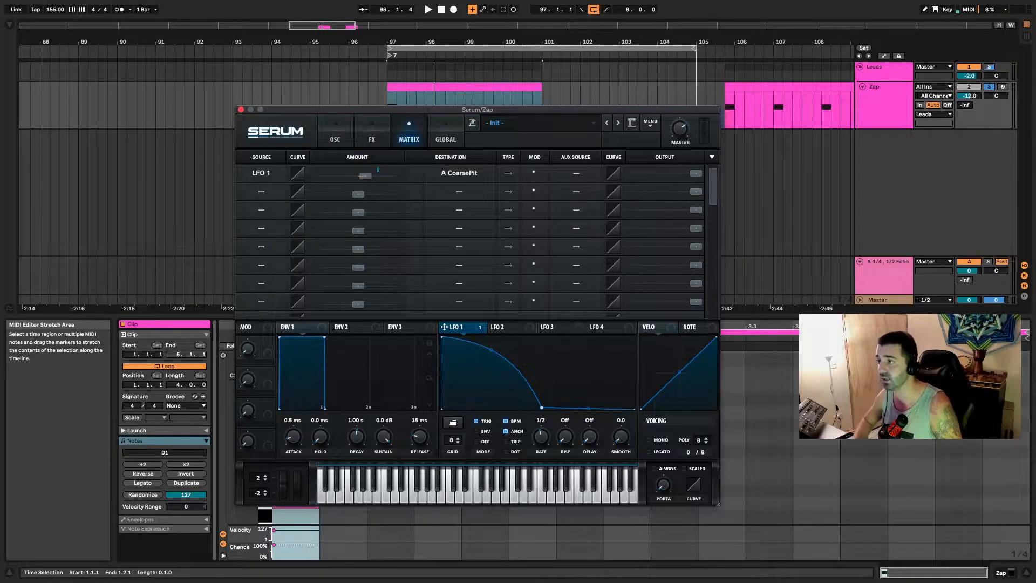
key("Return")
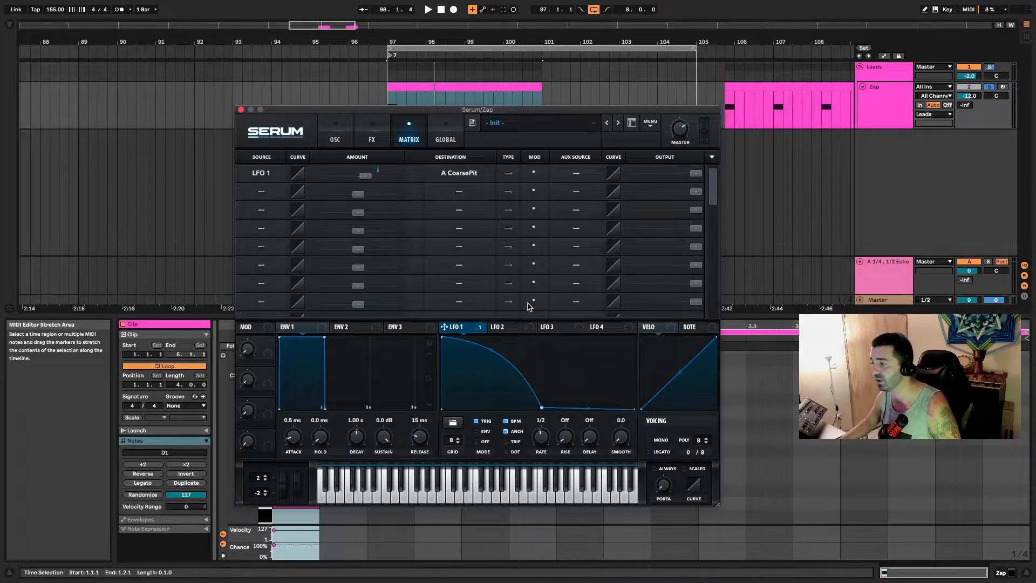
Return to the oscillator view and play the clip from bar 97 to hear the pitch modulation.
left_click(336, 136)
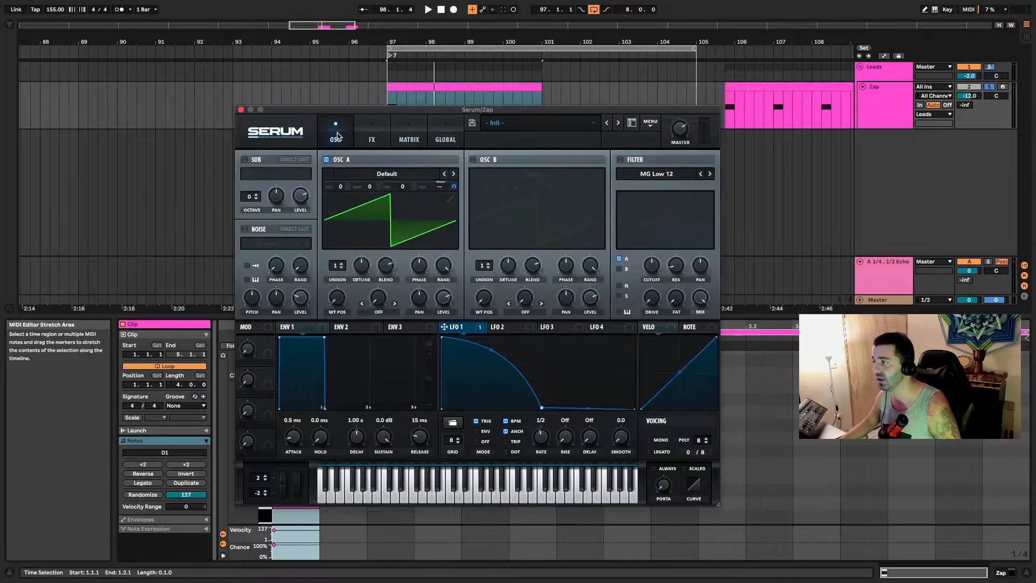
left_click(459, 88)
key("space")
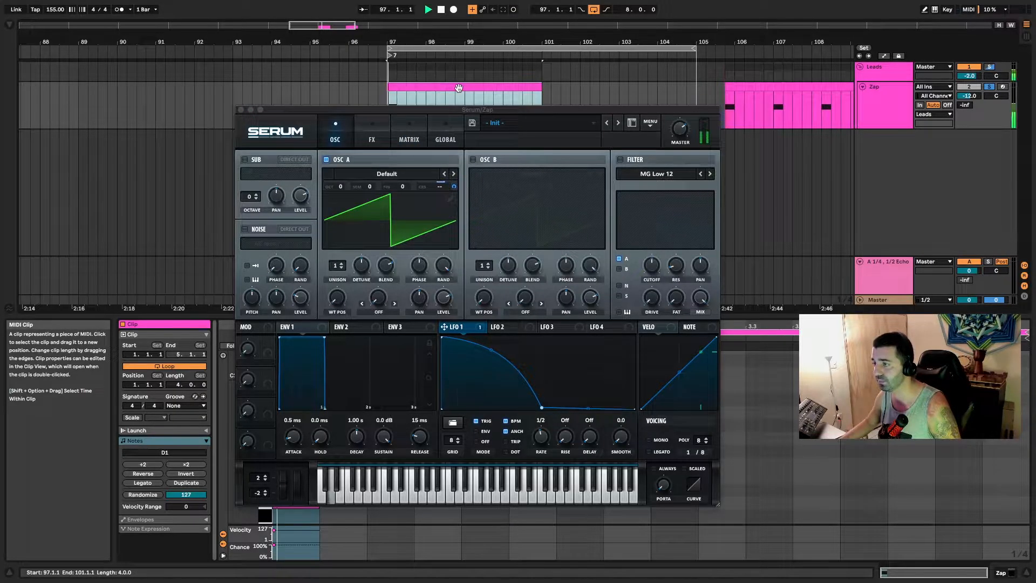
key("space")
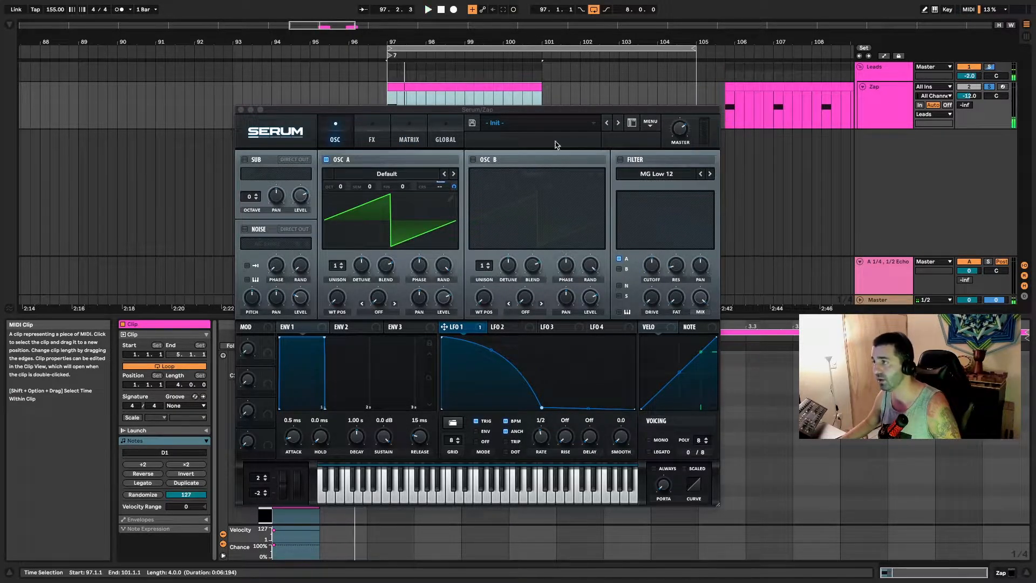
Enable the MG Low 12 filter with a lowered cutoff modulated by LFO 1, and audition the clip.
left_click(620, 160)
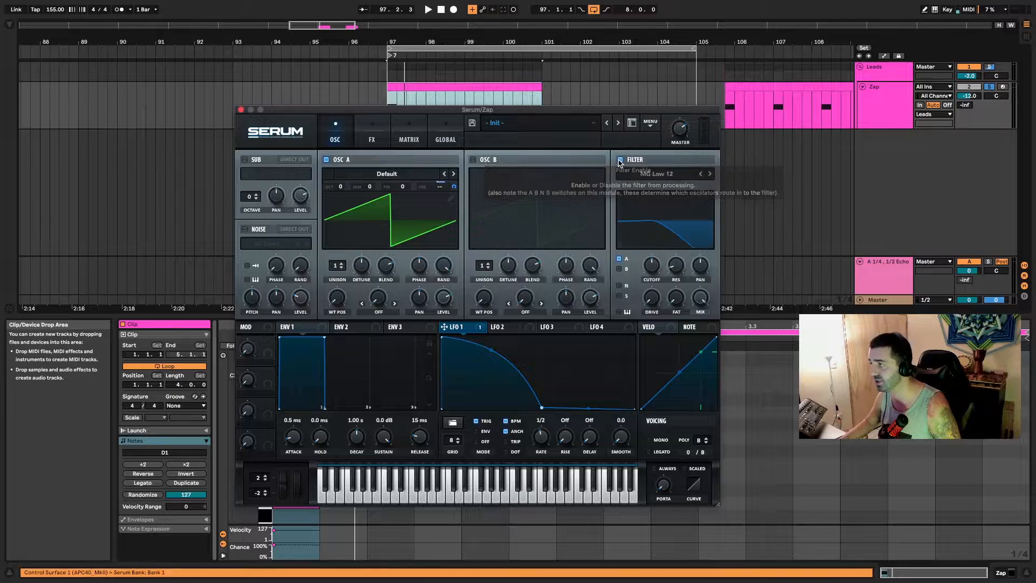
left_click_drag(649, 269, 650, 296)
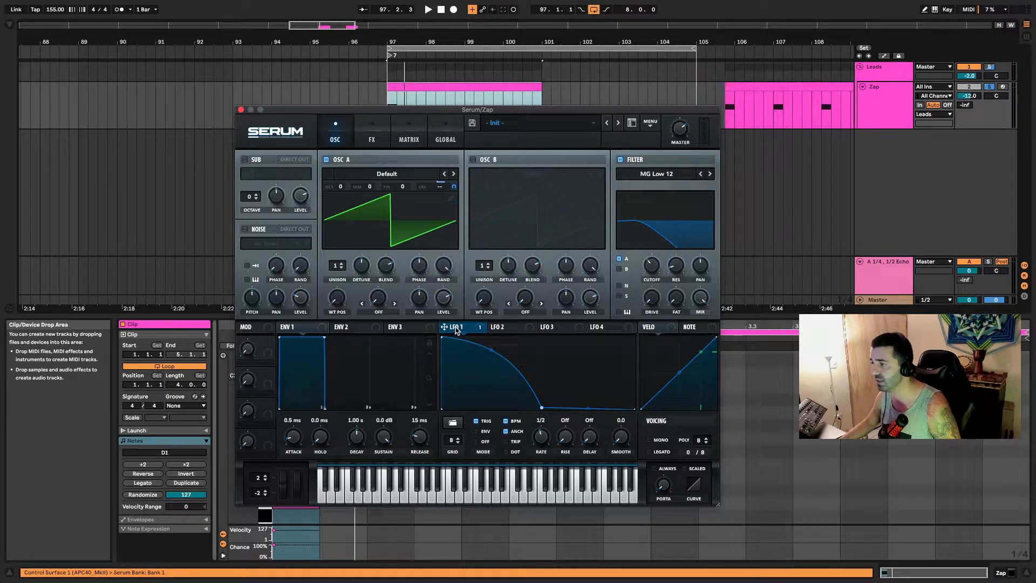
left_click_drag(456, 329, 639, 260)
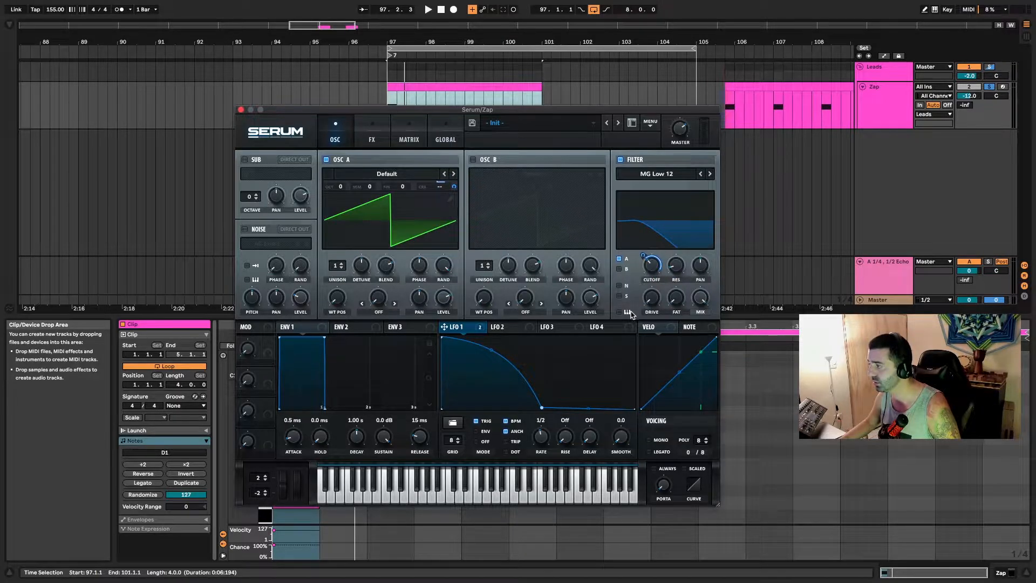
left_click_drag(649, 295, 681, 262)
key("space")
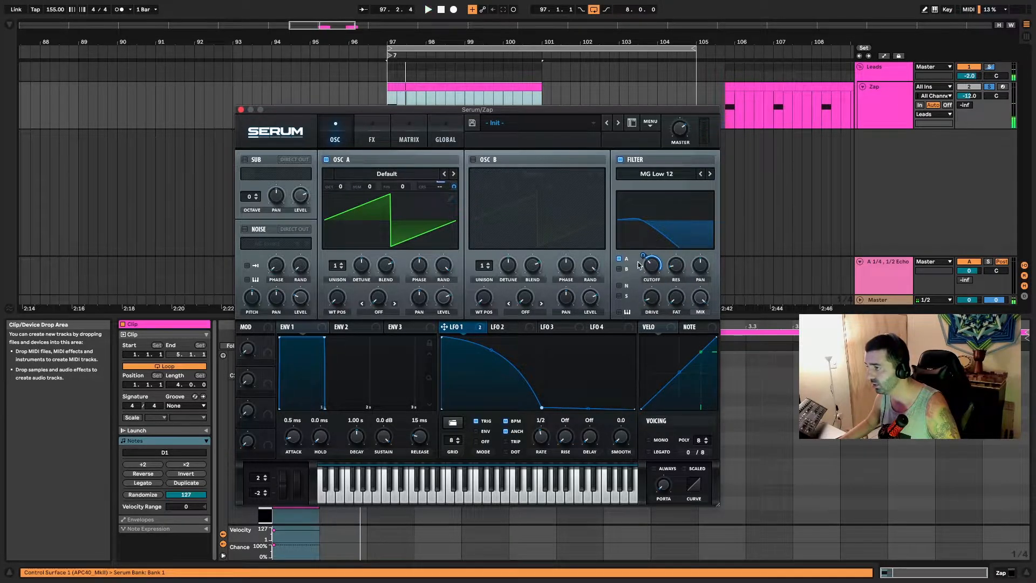
key("space")
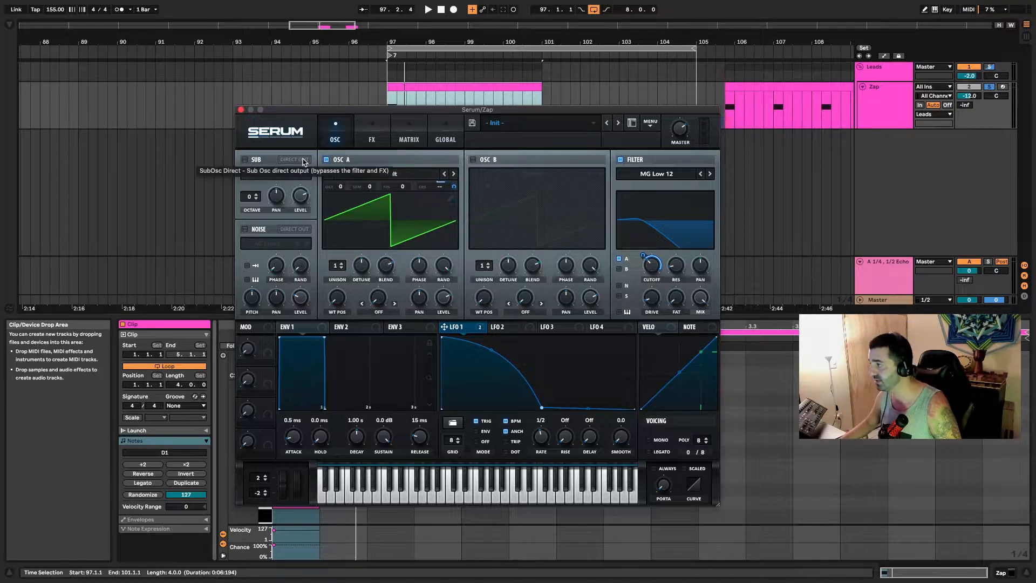
Close the Serum window, search the browser for "echo", and add the Echo effect after Serum on the Zap track.
left_click(360, 136)
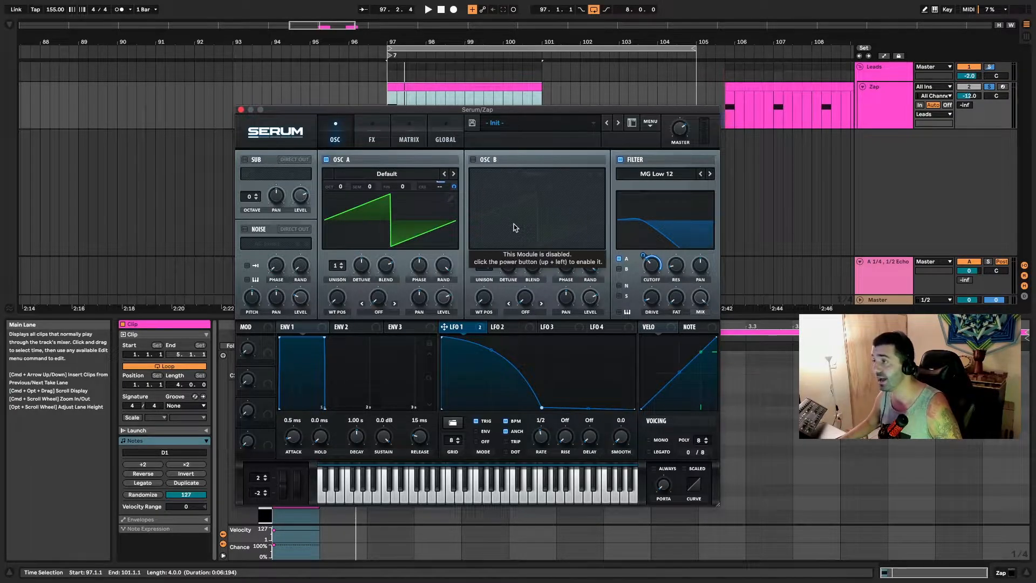
left_click(241, 111)
key("super+alt+b")
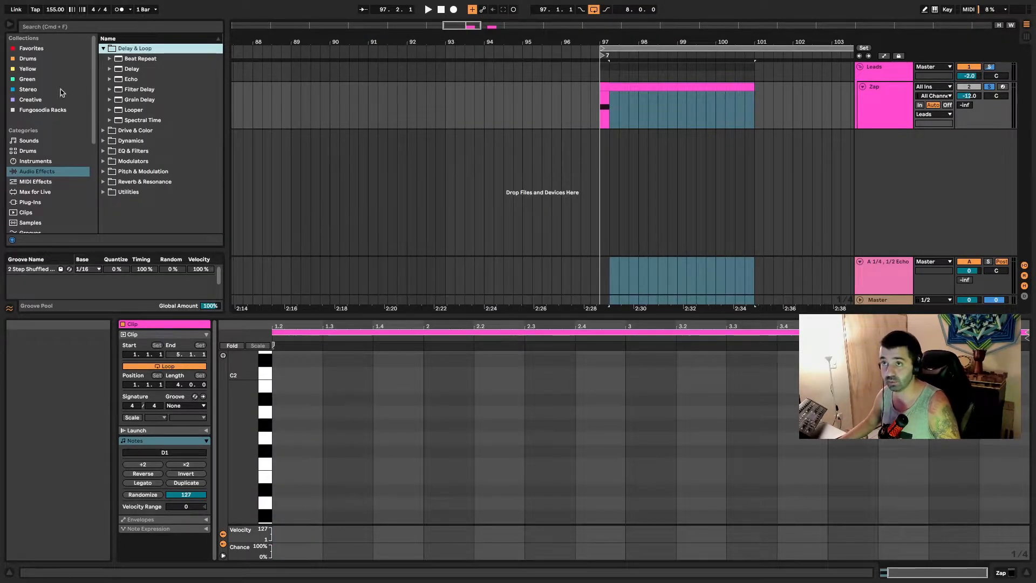
left_click(63, 27)
type("echo")
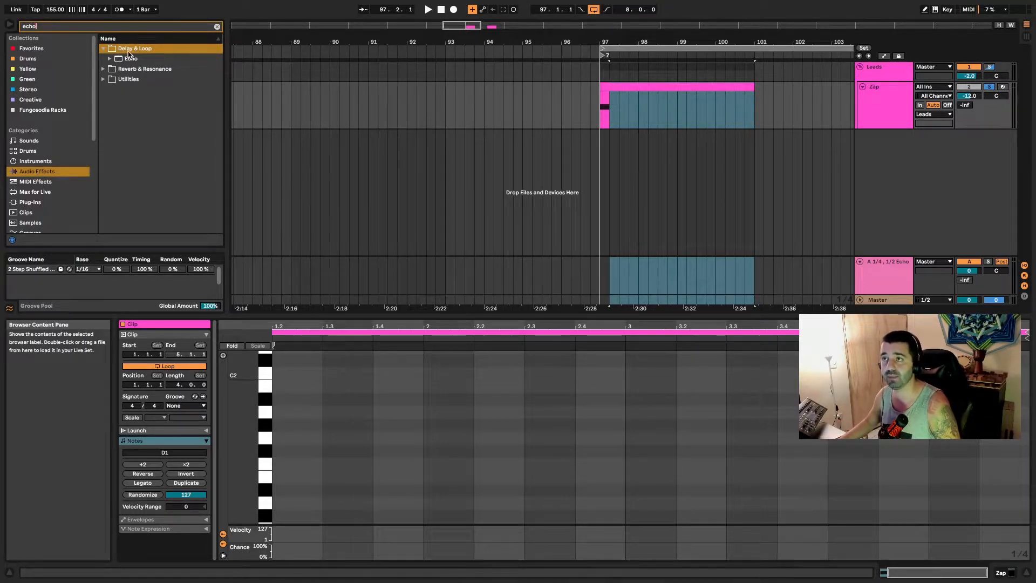
left_click(867, 112)
left_click_drag(132, 60, 279, 499)
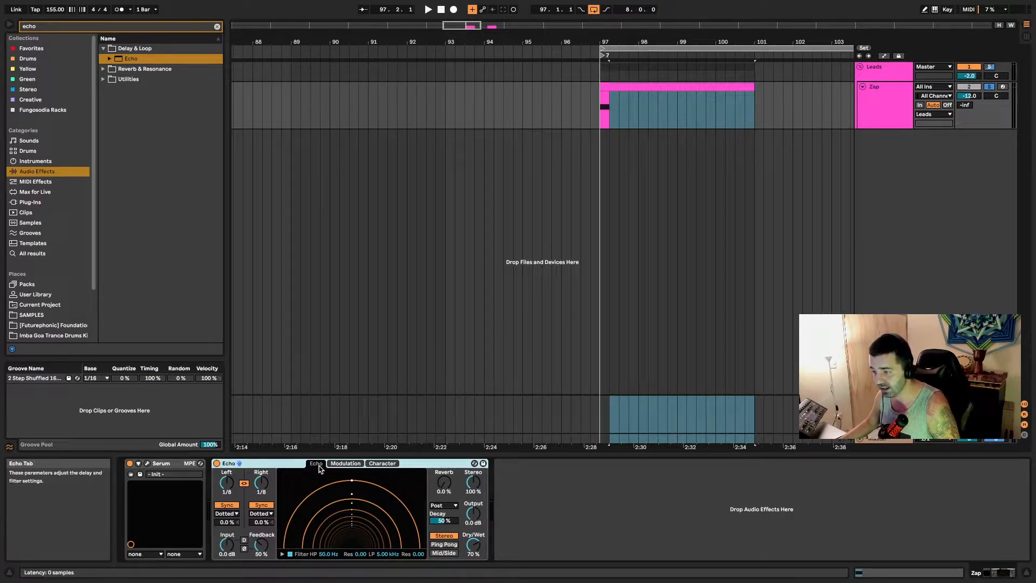
Look through Echo's Modulation and Character settings and return to its main echo view.
left_click(338, 464)
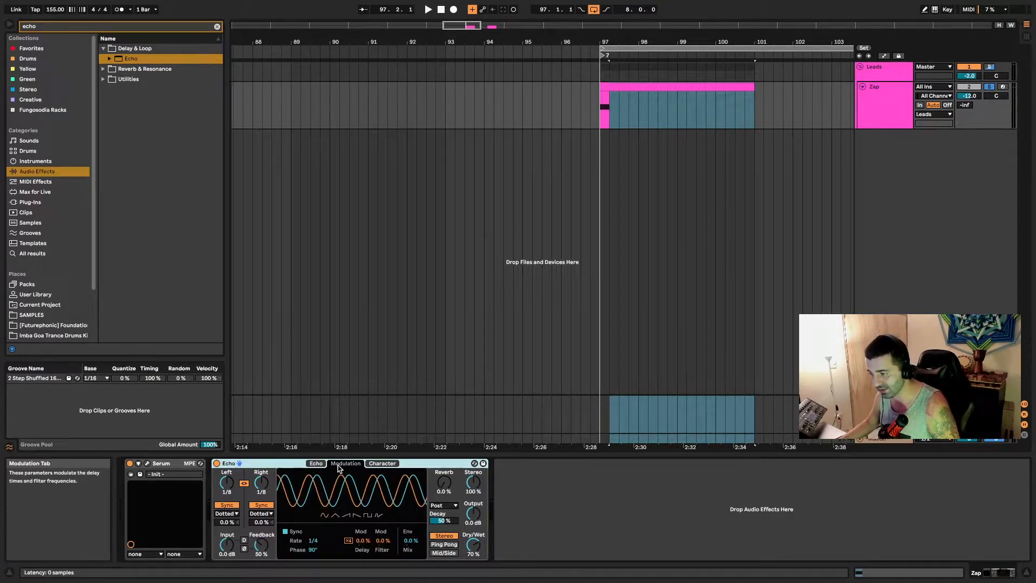
left_click(382, 464)
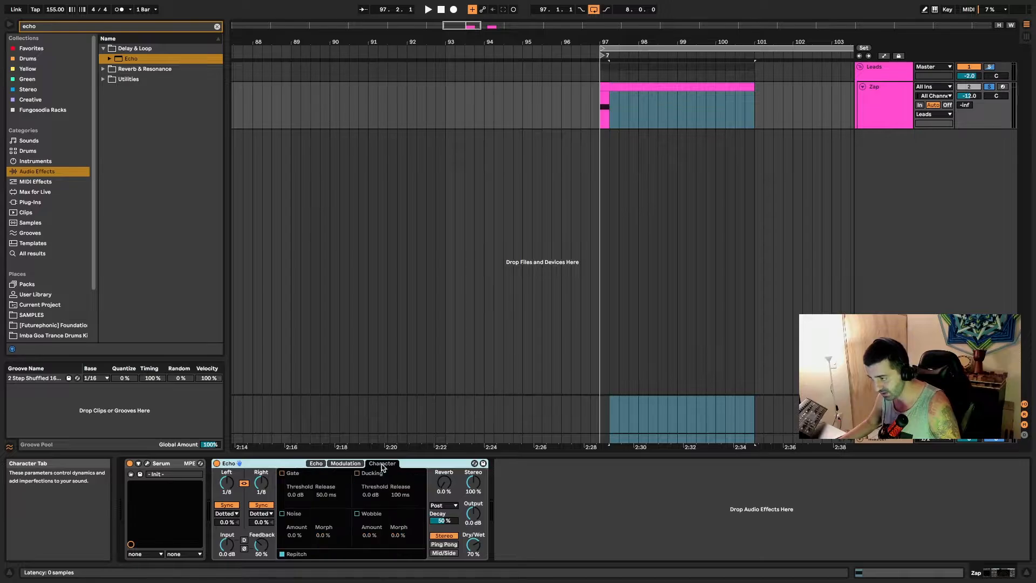
left_click(317, 465)
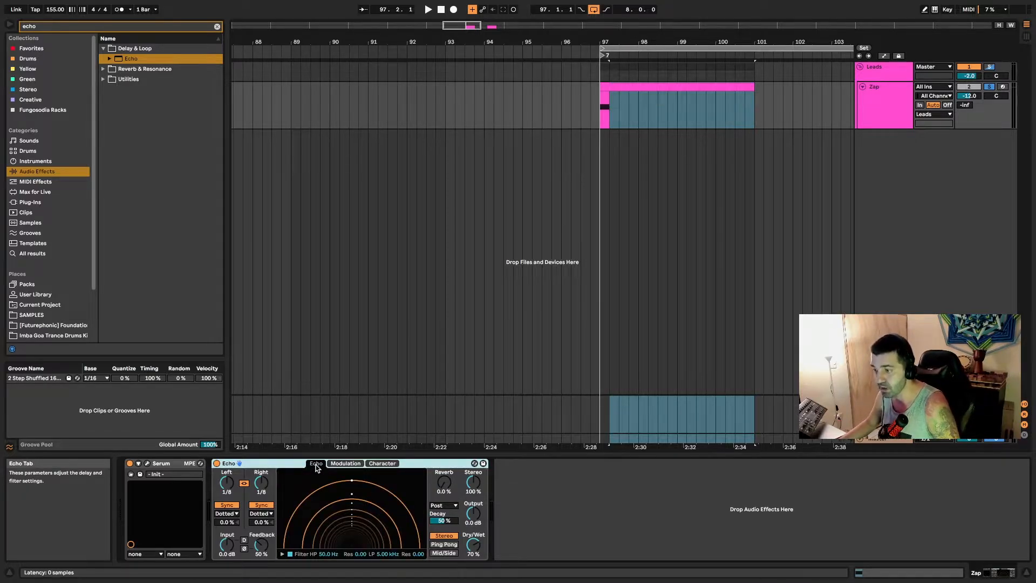
Try Echo's Ping Pong and Mid/Side modes with an unlinked 1/2 side delay, and restore linked 1/8 delays in Stereo mode.
left_click(453, 545)
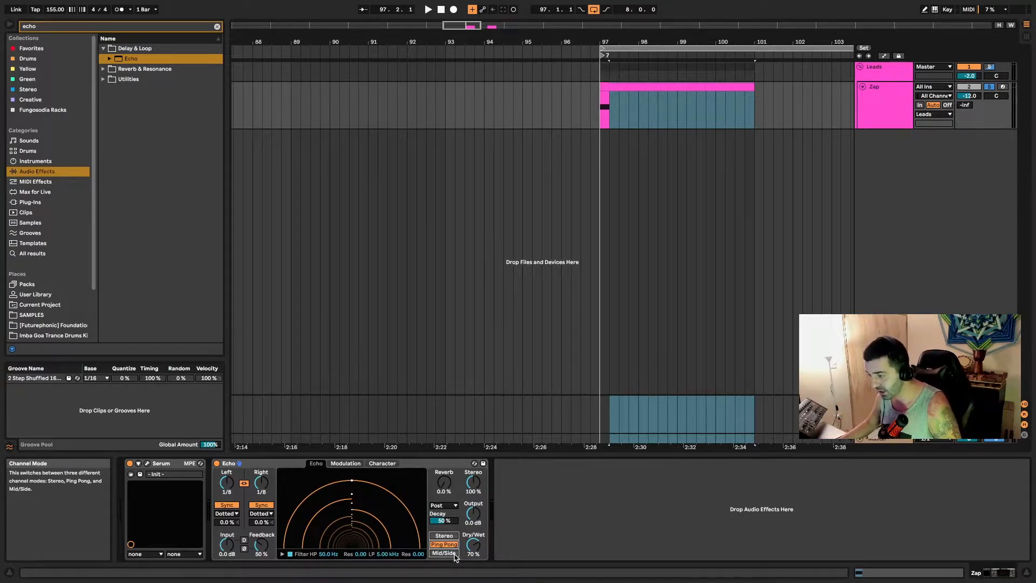
left_click(453, 553)
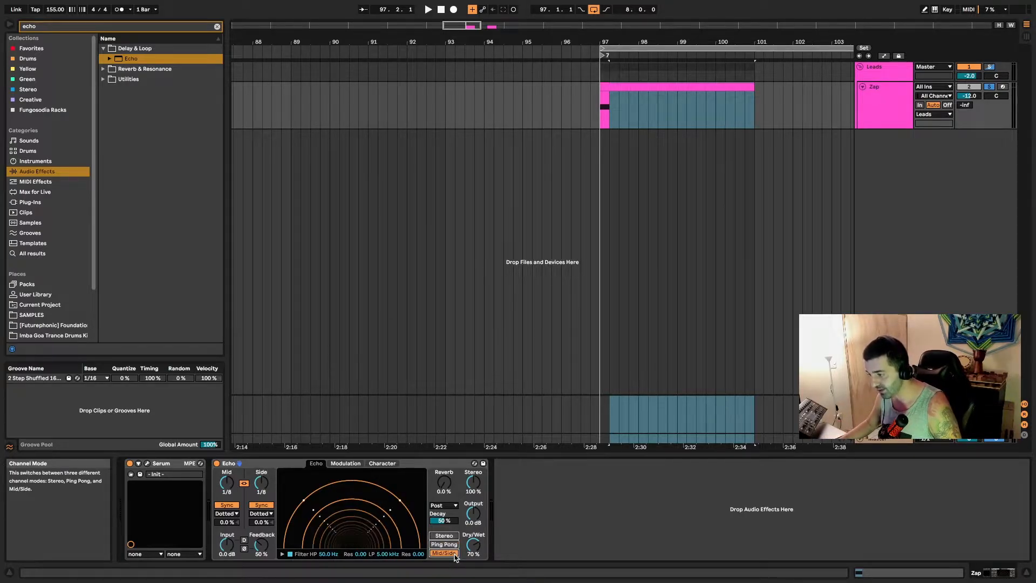
left_click(243, 482)
left_click_drag(261, 481, 262, 460)
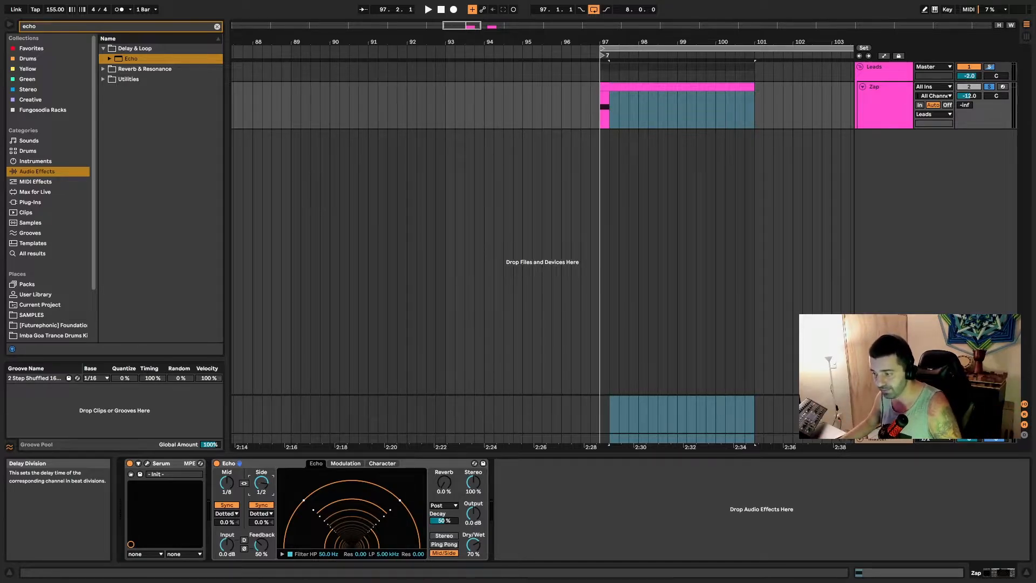
double_click(258, 487)
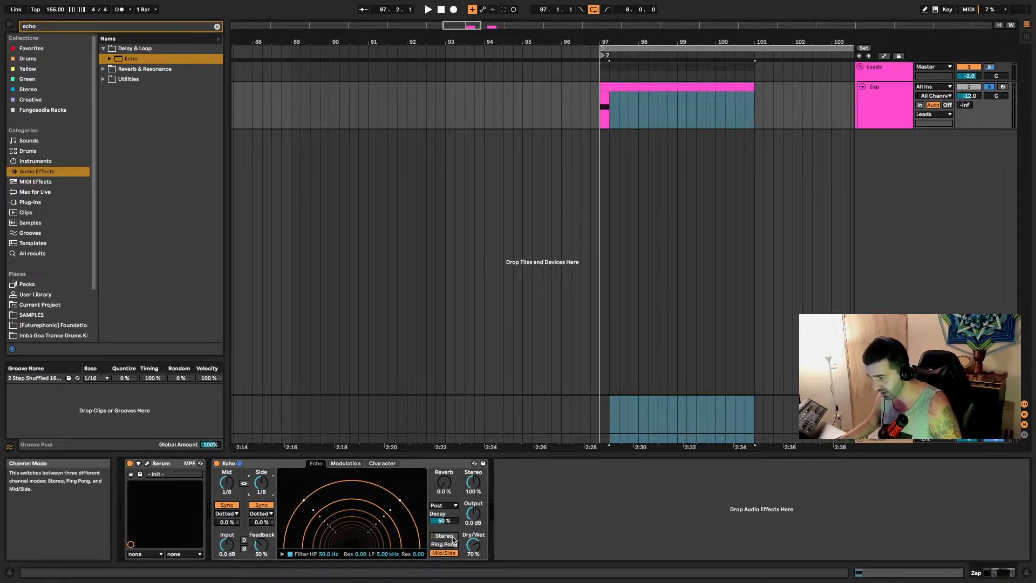
left_click(642, 86)
left_click(443, 535)
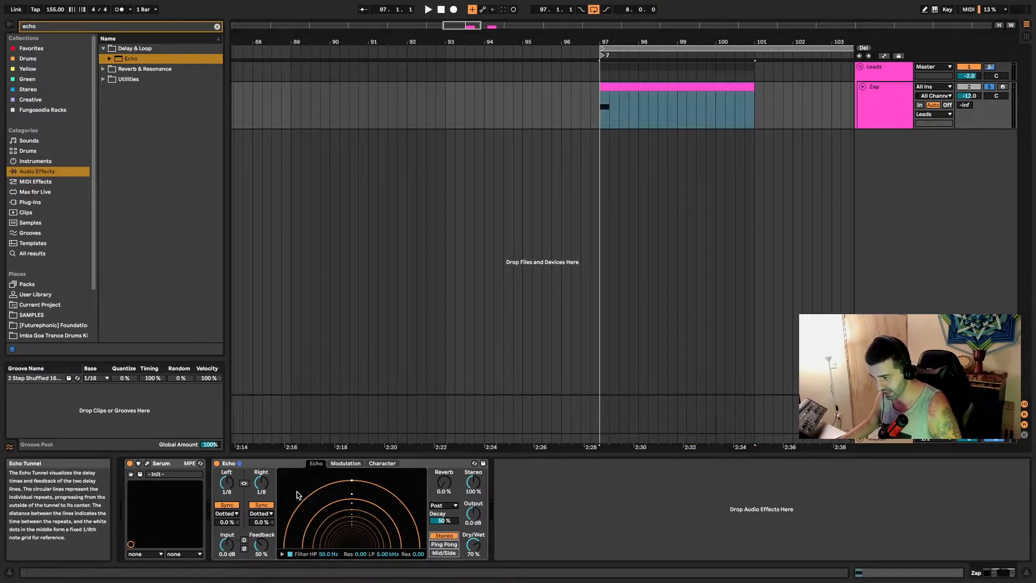
left_click(244, 483)
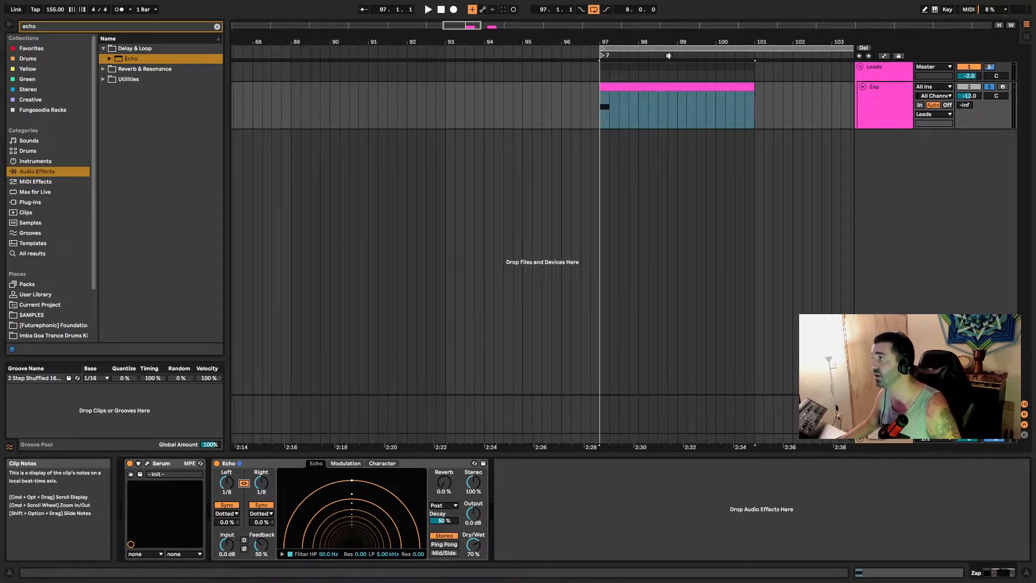
Play the Zap clip from bar 97 to hear the echo in Stereo mode.
left_click_drag(677, 42, 571, 62)
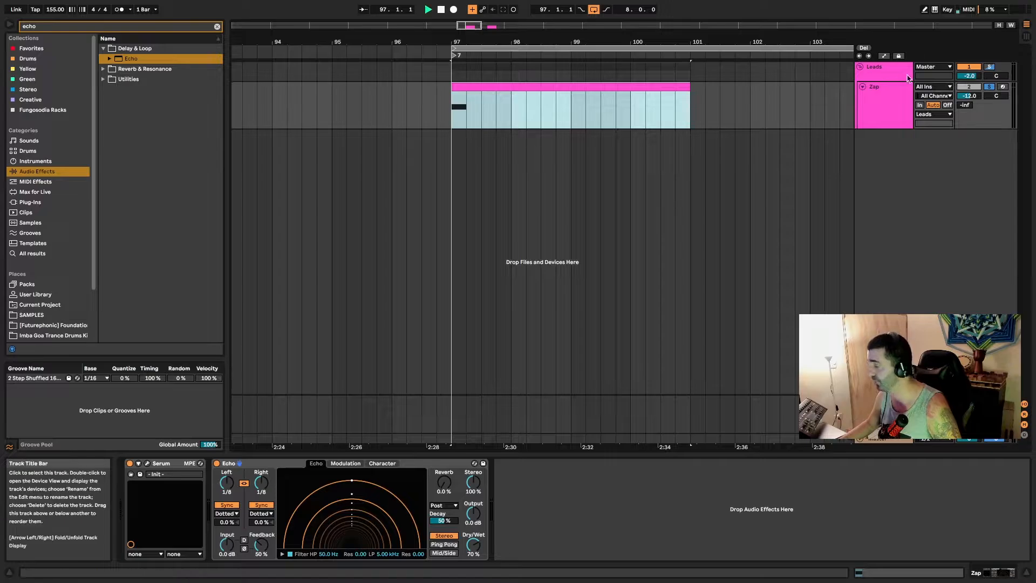
key("space")
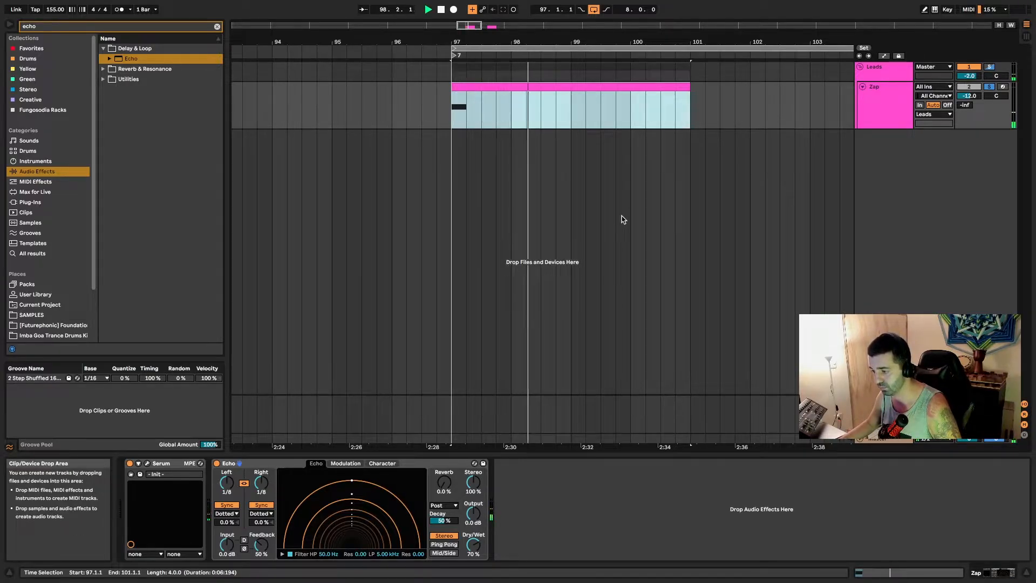
key("space")
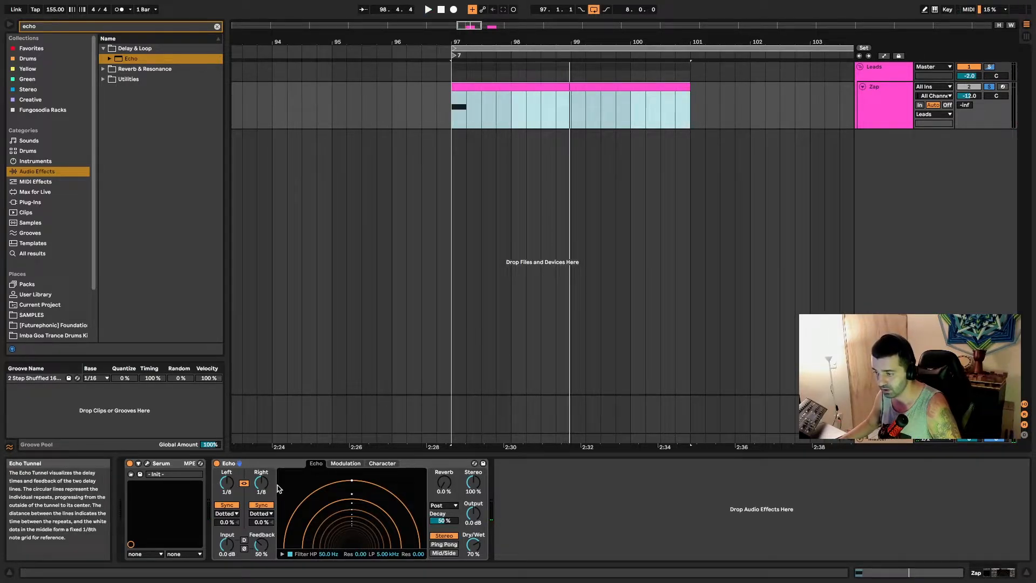
Unlink Echo's two delay times, set the right delay to 1/4, and audition the clip.
left_click(245, 484)
left_click(242, 484)
left_click_drag(259, 486, 259, 483)
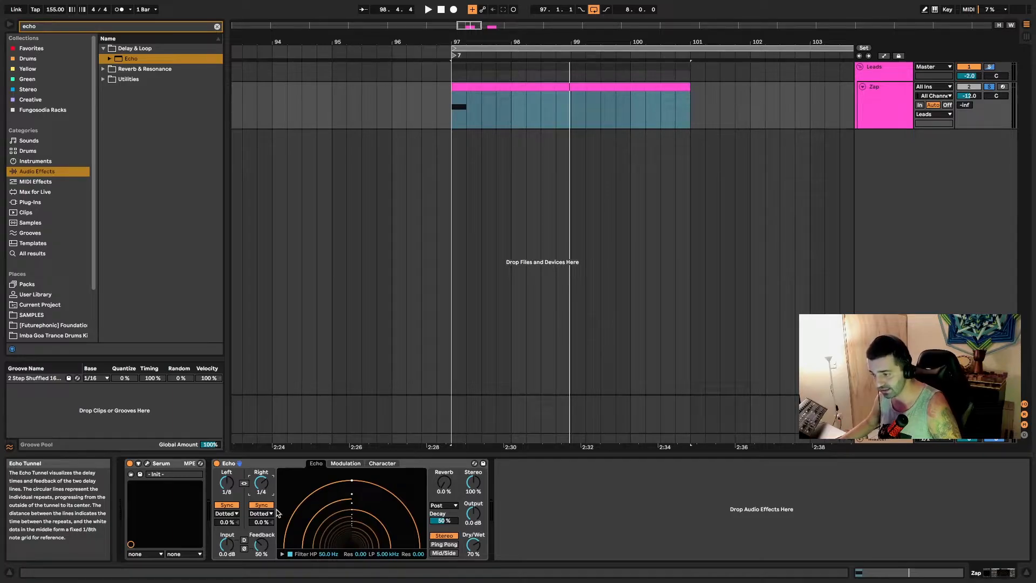
key("space")
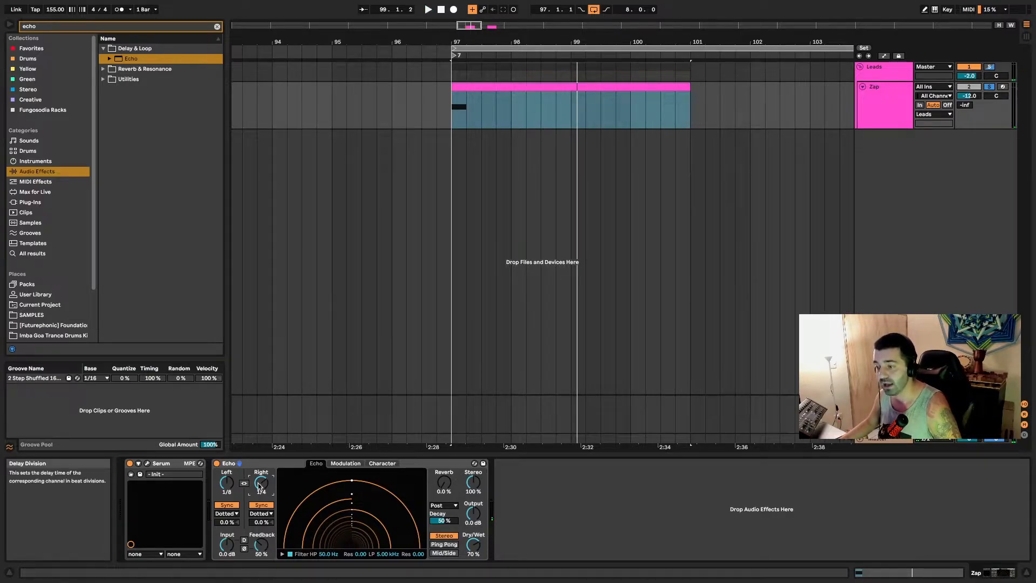
Set Echo's right delay to 1/8, switch the channel mode to Ping Pong, and audition the clip.
left_click_drag(259, 486, 259, 490)
left_click(444, 544)
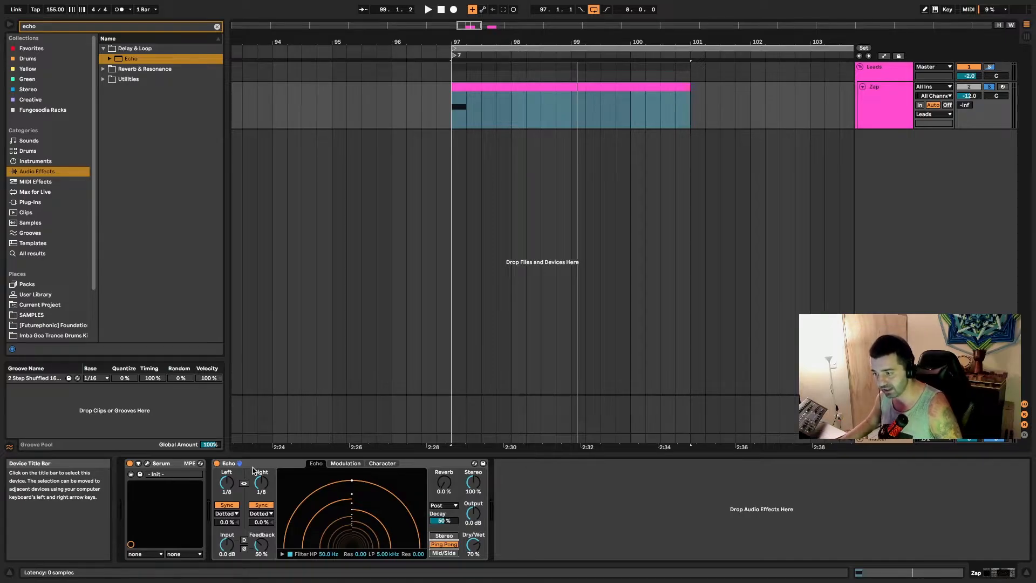
key("space")
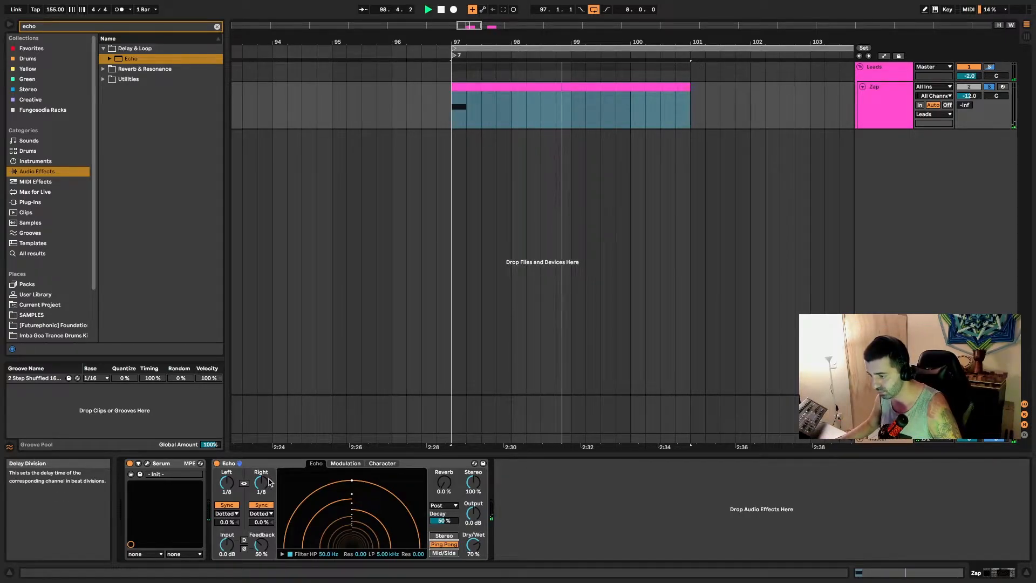
Switch Echo to Mid/Side mode, set the side delay to 1/4, and audition the clip.
left_click(444, 553)
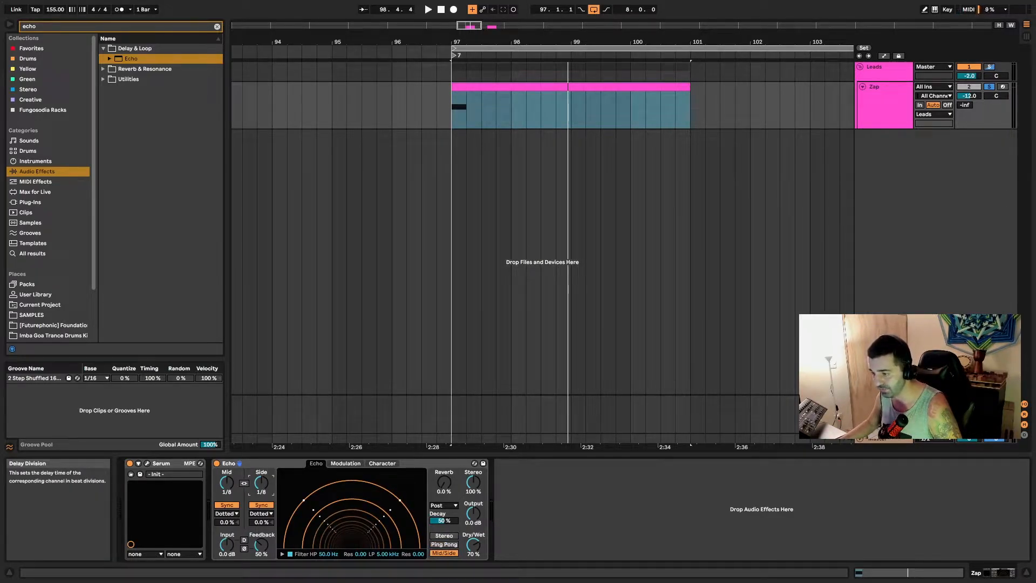
left_click_drag(261, 483, 262, 473)
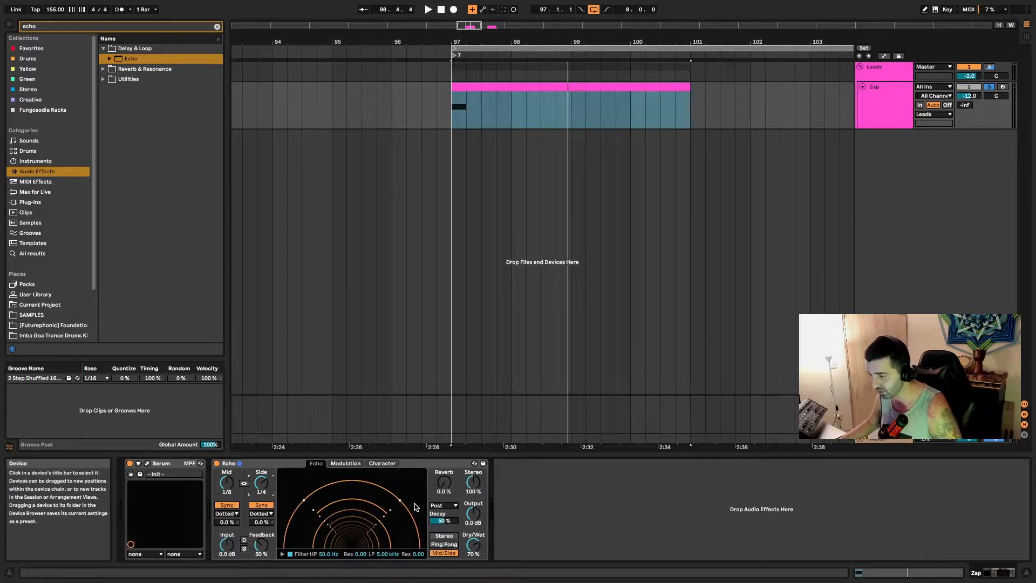
key("space")
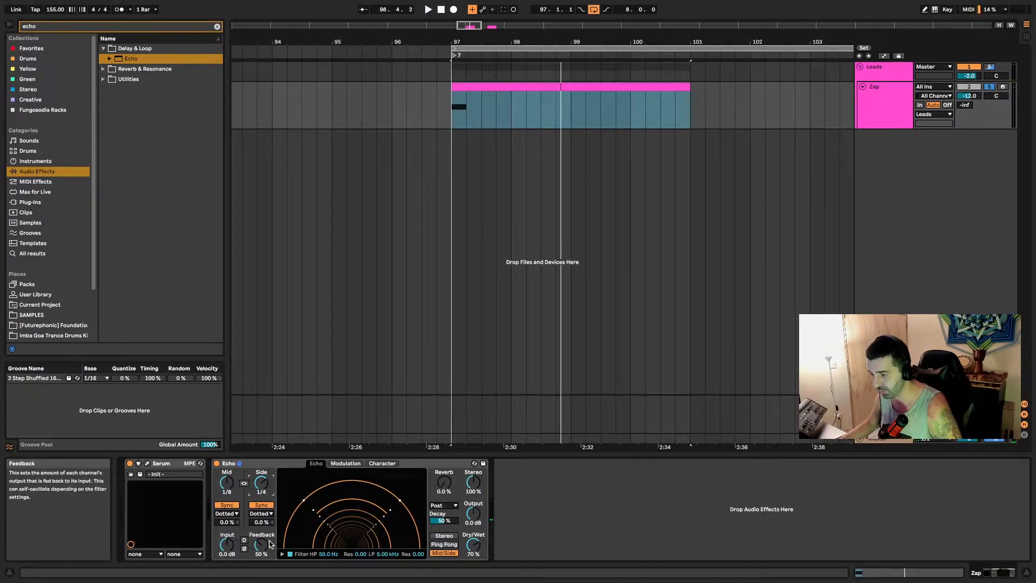
Raise Echo's feedback to 73% and play the clip to hear the longer repeats.
left_click_drag(261, 544, 261, 537)
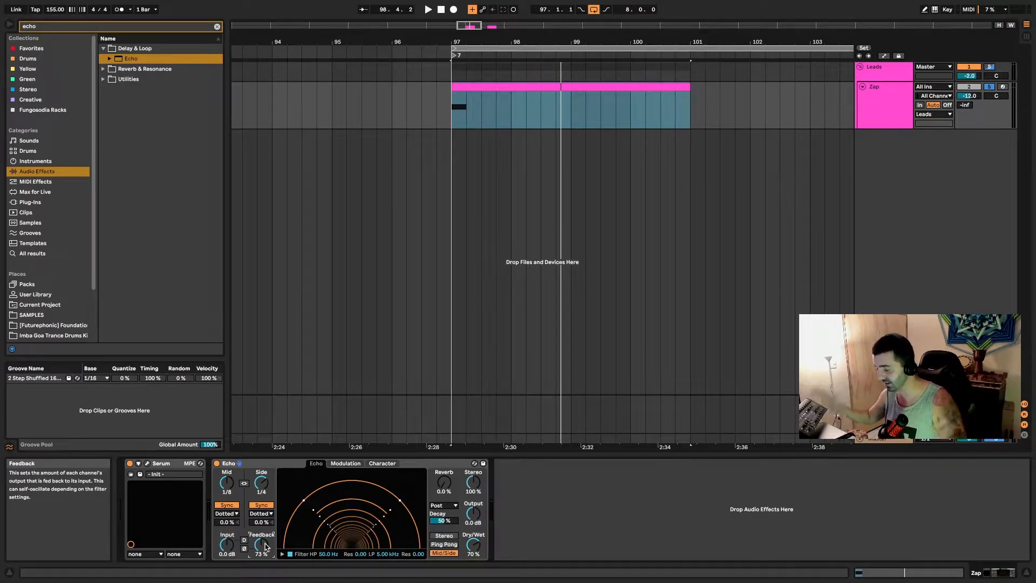
key("space")
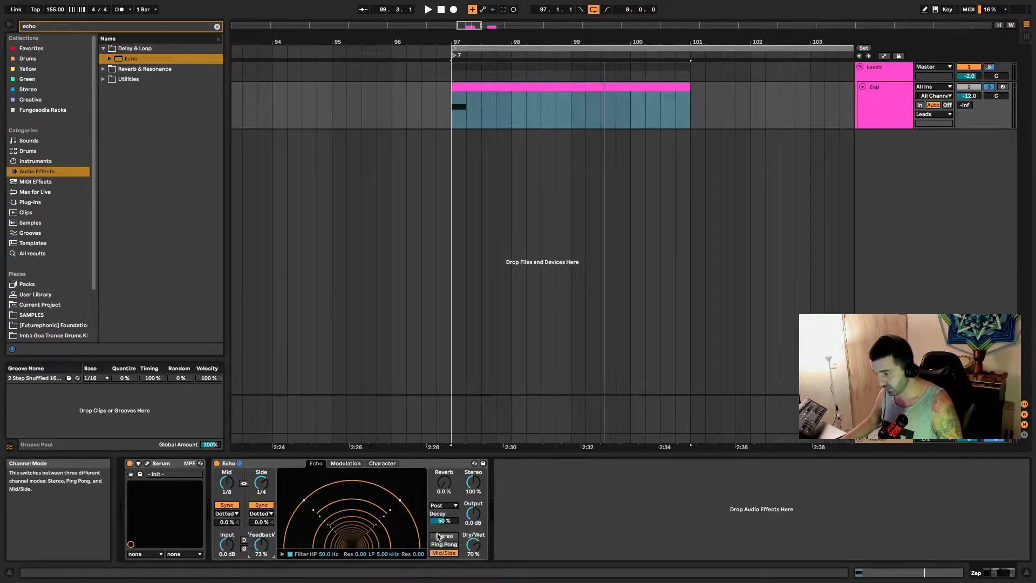
left_click(227, 483)
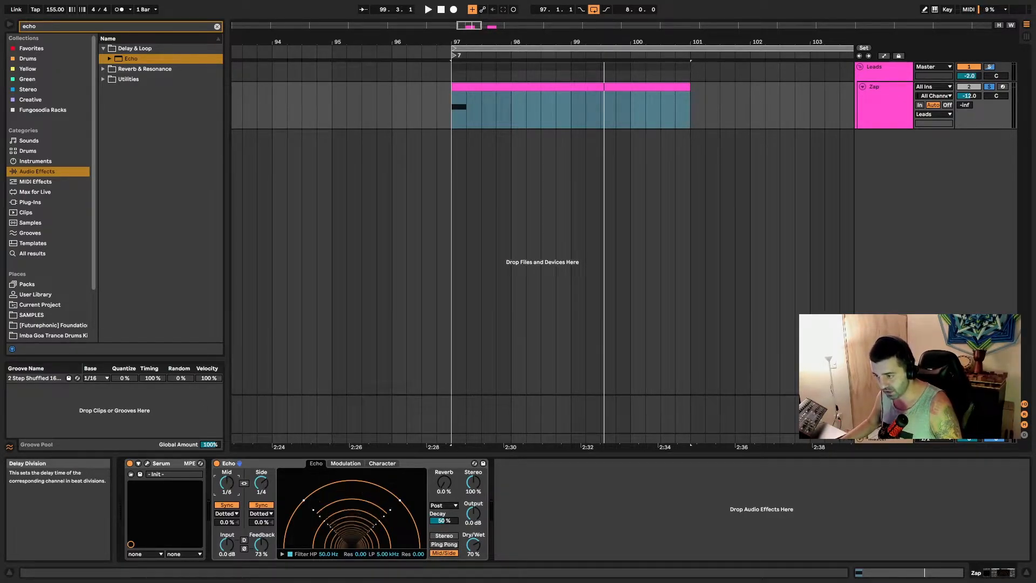
Compare Echo's Stereo and Ping Pong channel modes and return to Mid/Side mode.
left_click(444, 535)
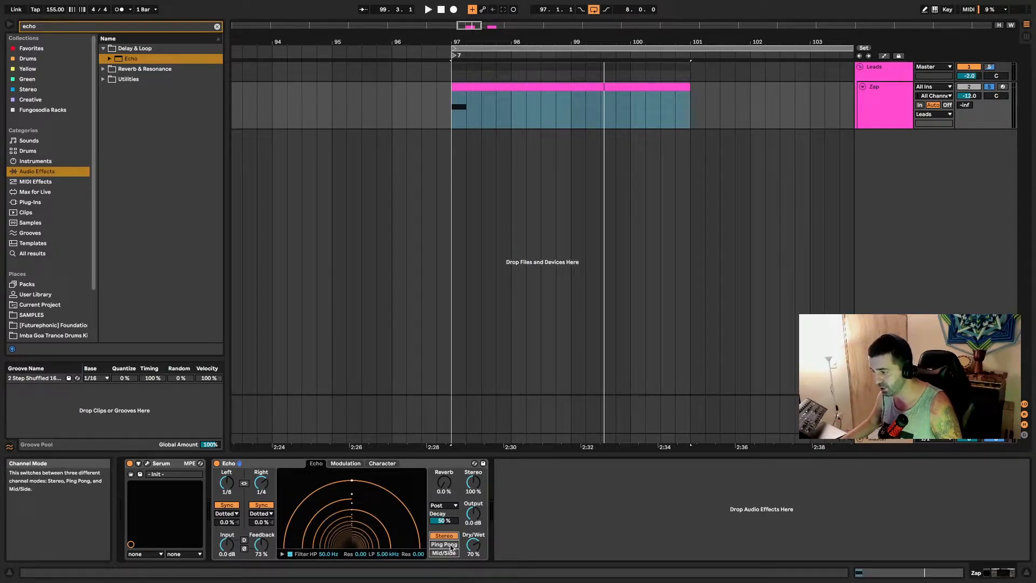
left_click(451, 546)
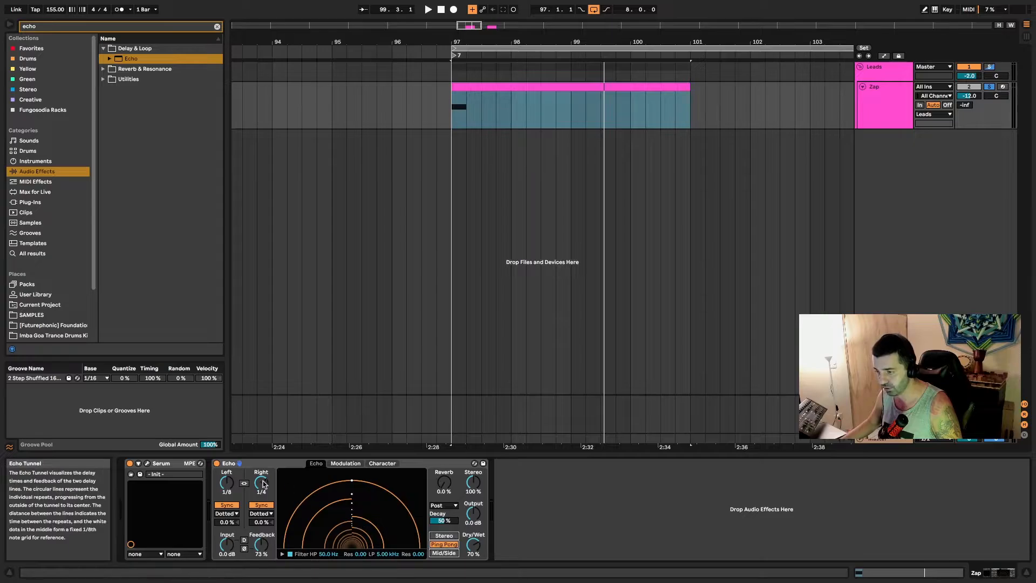
left_click(445, 536)
left_click(448, 545)
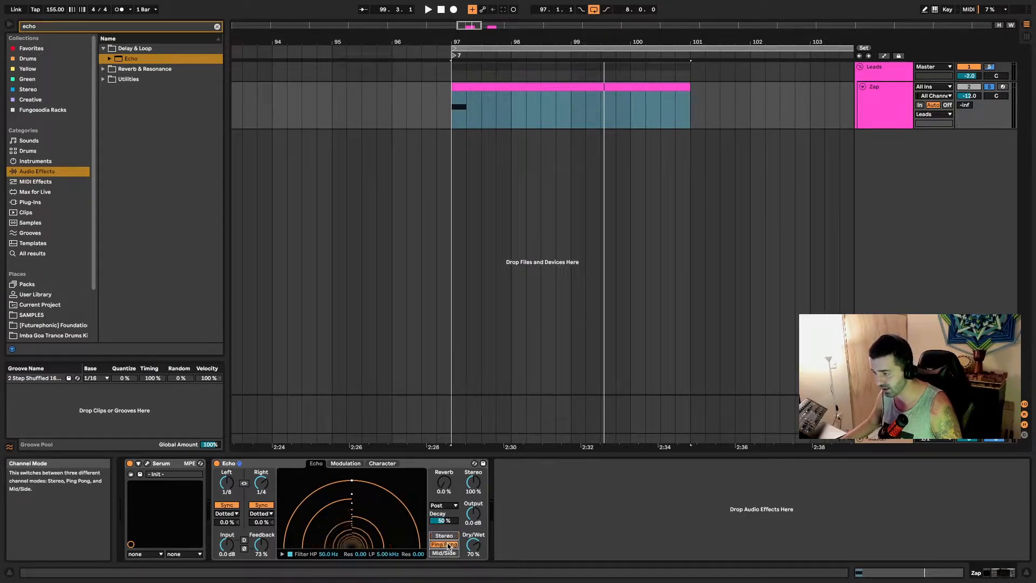
left_click(449, 553)
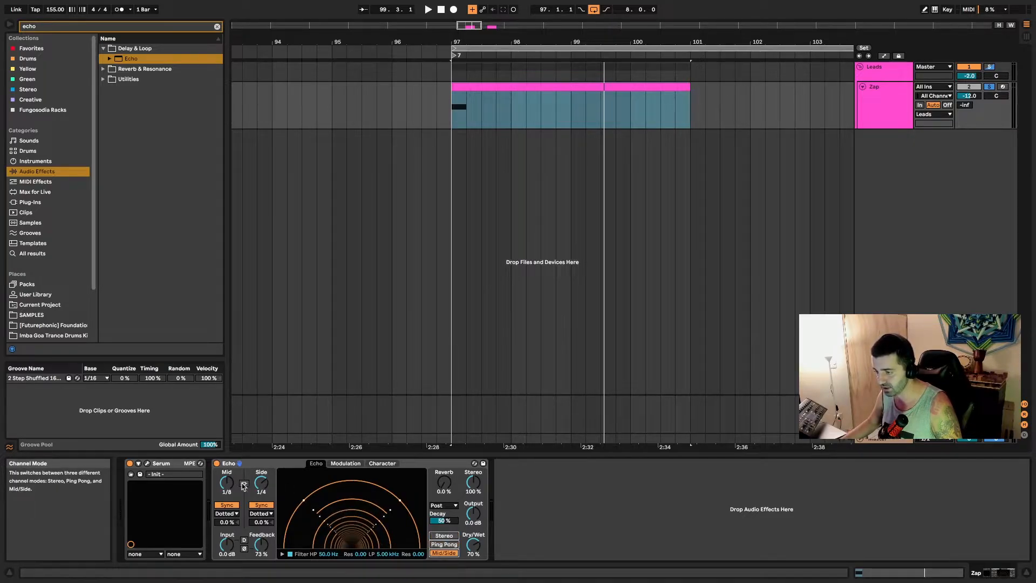
Set Echo's side delay to 1/8, and try a 1/16 mid delay before restoring the mid delay to 1/8.
left_click(262, 485)
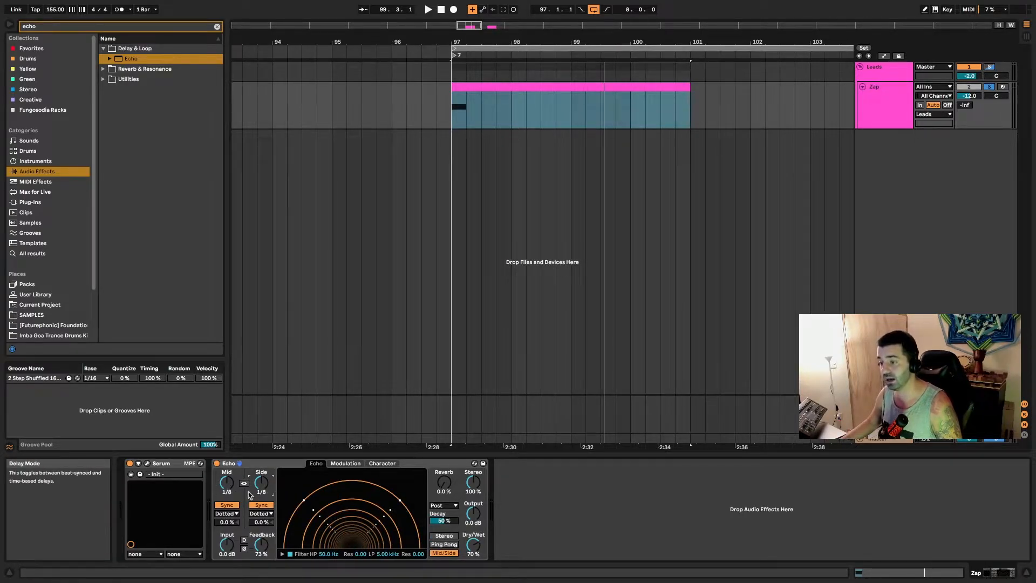
mouse_move(226, 485)
left_mouse_down()
mouse_move(227, 513)
mouse_move(226, 474)
mouse_move(227, 498)
left_mouse_up()
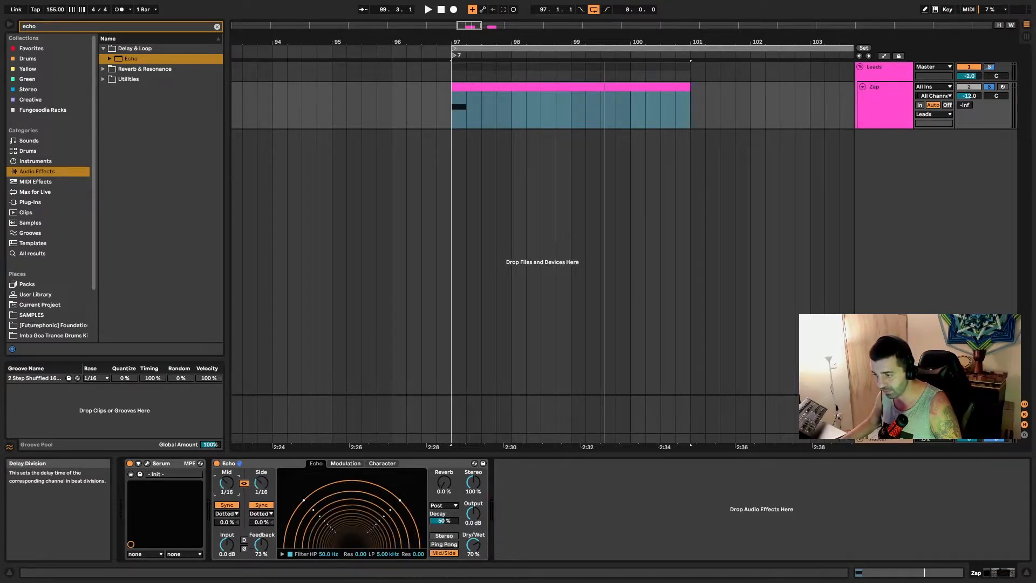
left_click(226, 483)
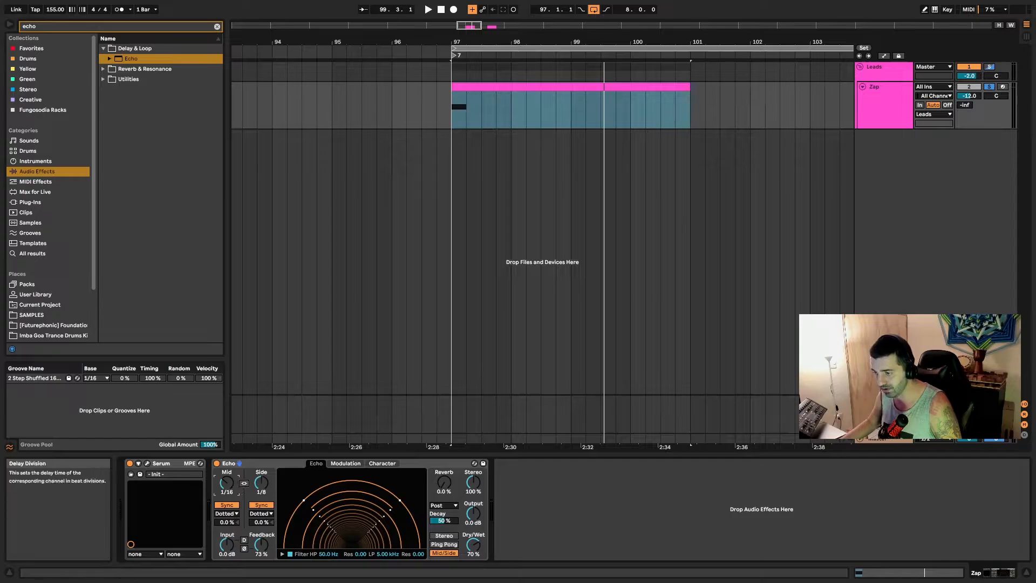
mouse_move(230, 487)
left_mouse_down()
mouse_move(229, 498)
mouse_move(229, 487)
mouse_move(263, 485)
mouse_move(263, 467)
mouse_move(264, 500)
mouse_move(216, 488)
left_mouse_up()
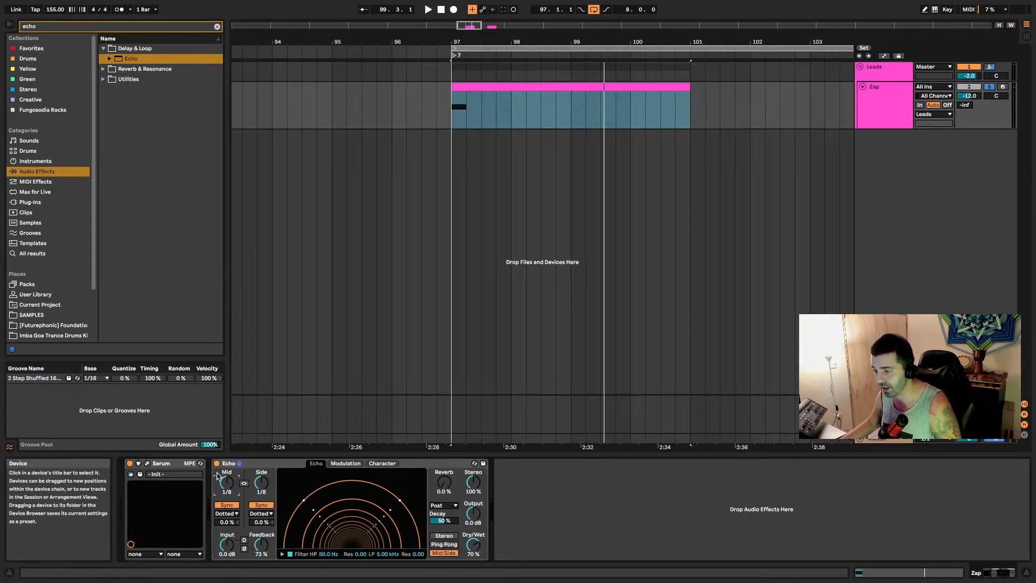
mouse_move(228, 484)
left_mouse_down()
mouse_move(228, 475)
mouse_move(232, 488)
left_mouse_up()
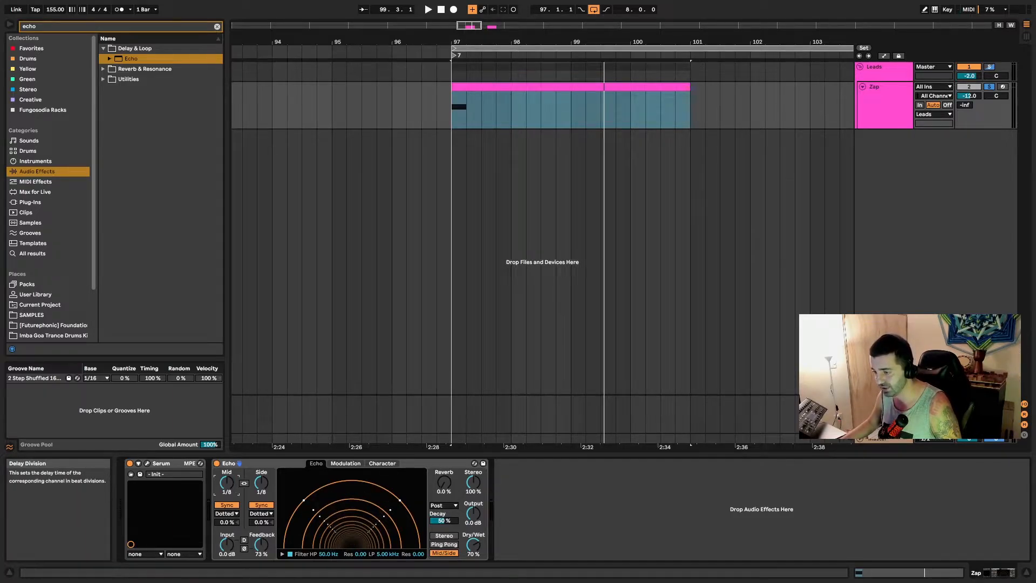
Switch Echo's mid delay from Sync to Time mode and set it to 3.59 ms.
left_click(234, 507)
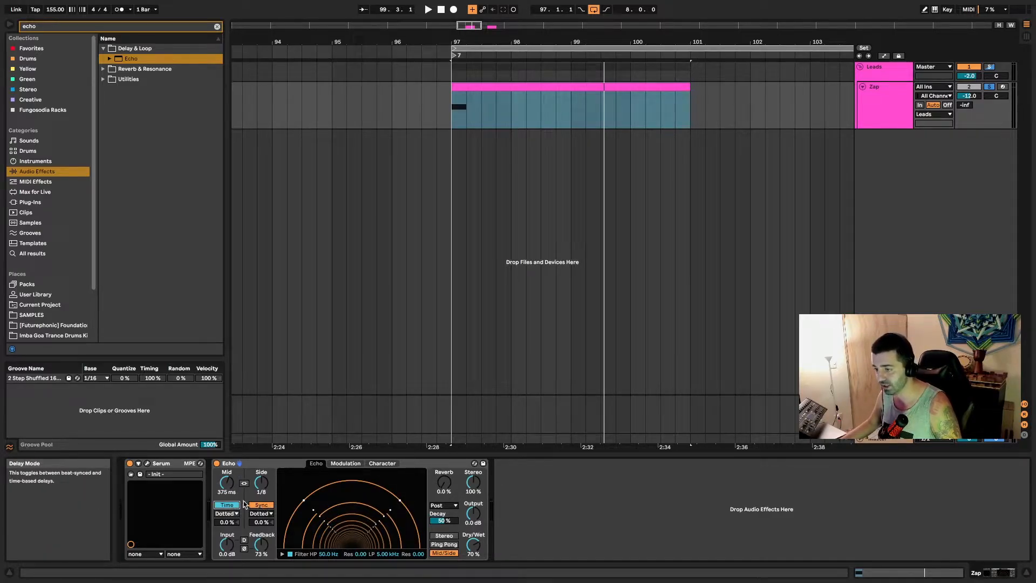
left_click_drag(227, 483, 228, 492)
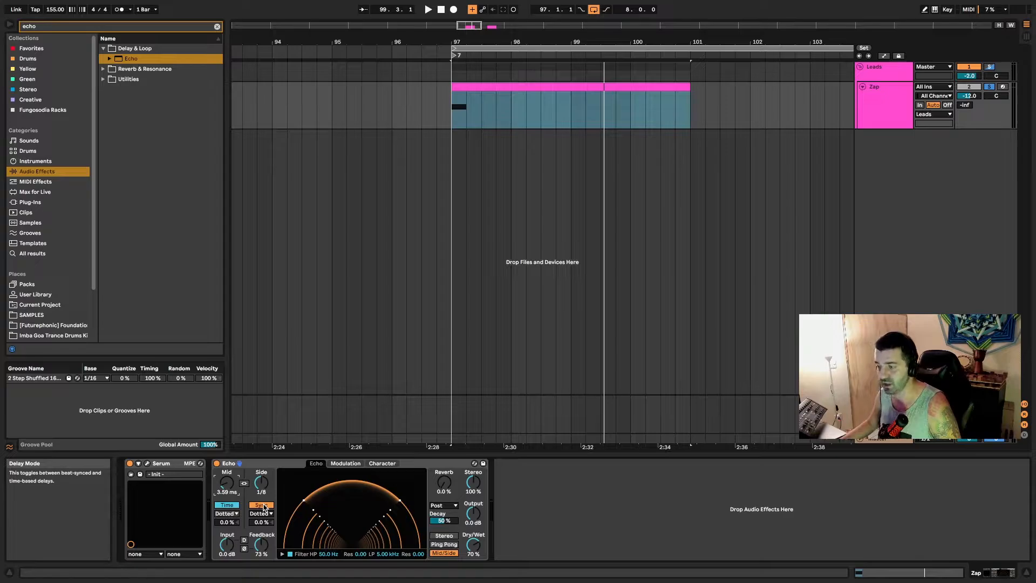
Set the note type of both Echo's mid and side delays to Notes.
left_click(228, 513)
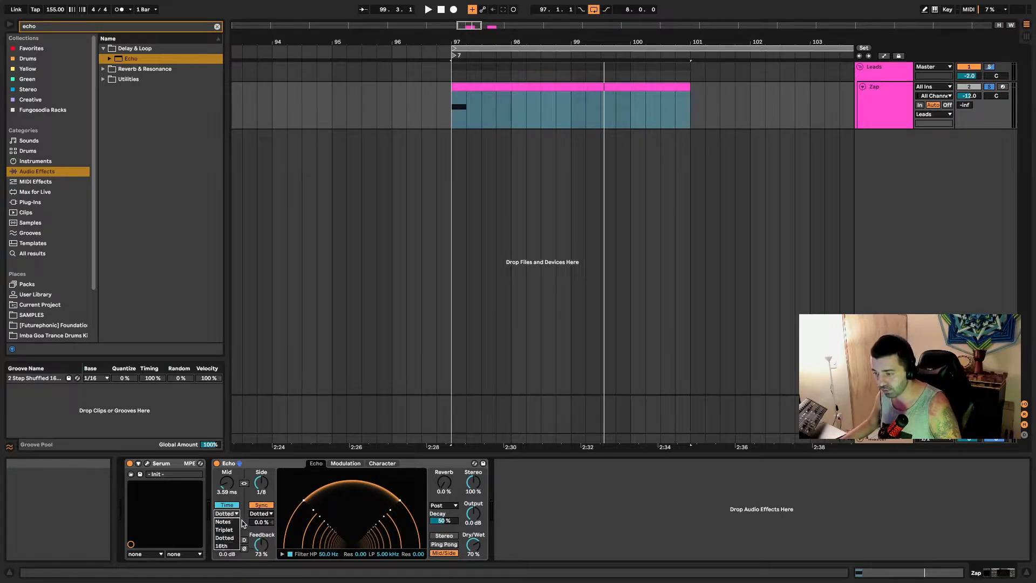
left_click(223, 521)
left_click(226, 513)
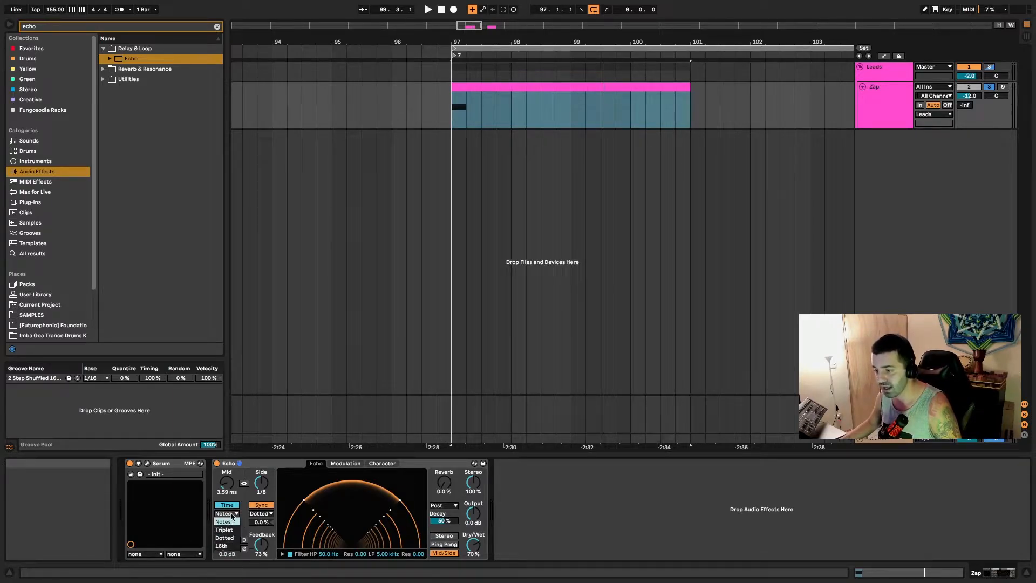
left_click(232, 516)
left_click(264, 517)
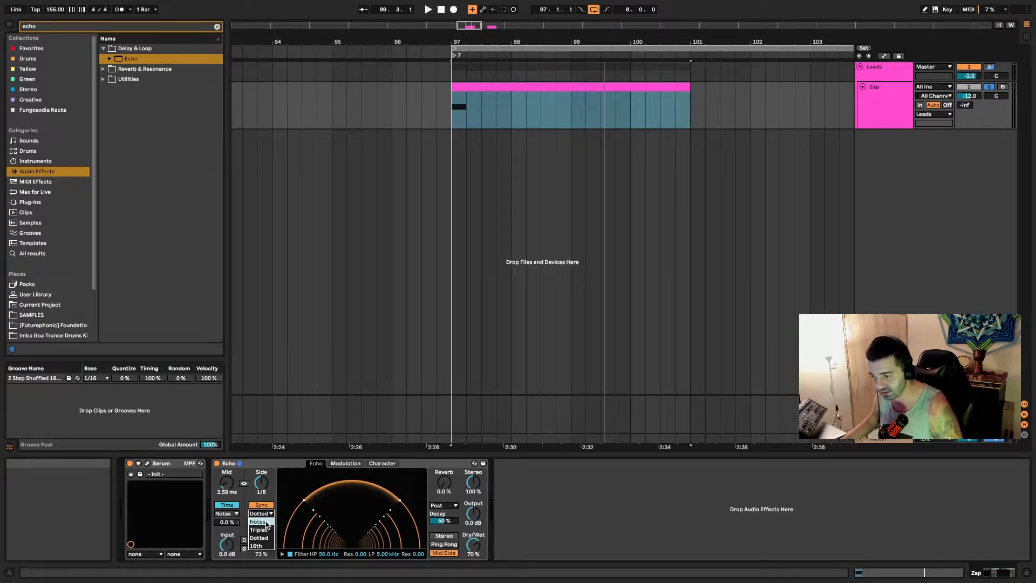
left_click(265, 522)
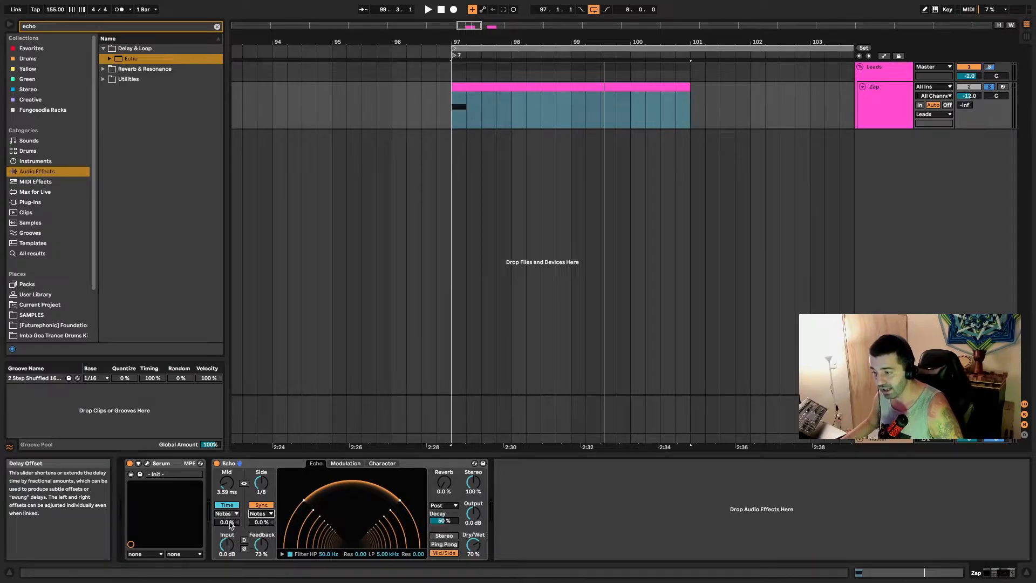
Try delay offsets of 14% mid and 9.8% side with Echo's channels linked and synced, then unlink them and return mid to Time mode.
left_click_drag(229, 523, 227, 486)
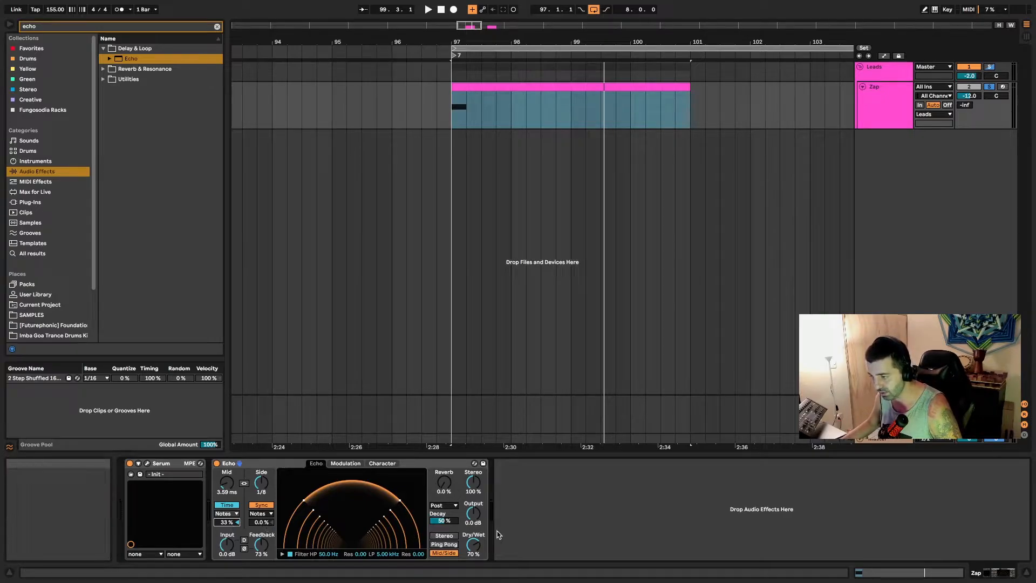
left_click(244, 483)
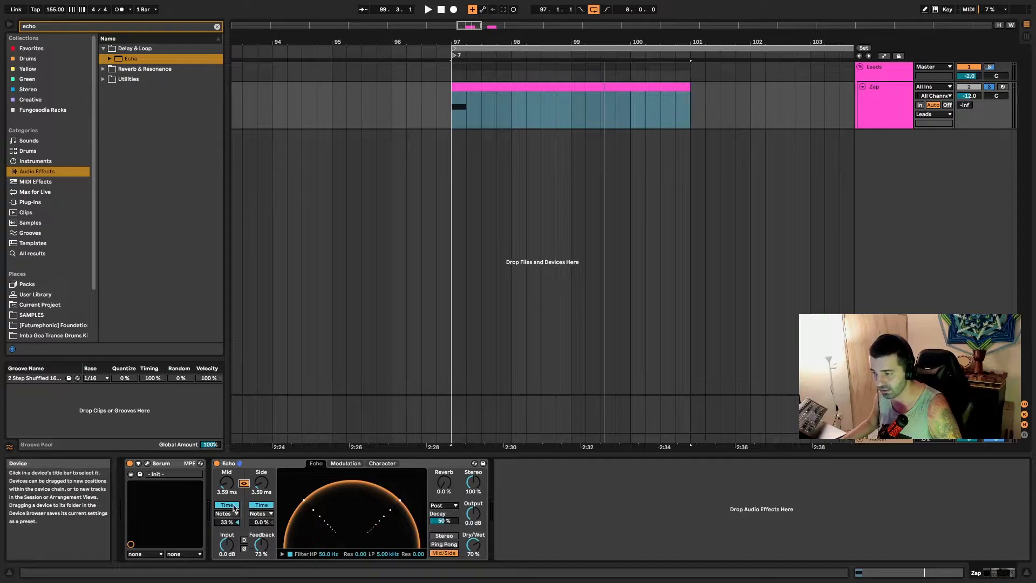
left_click(234, 507)
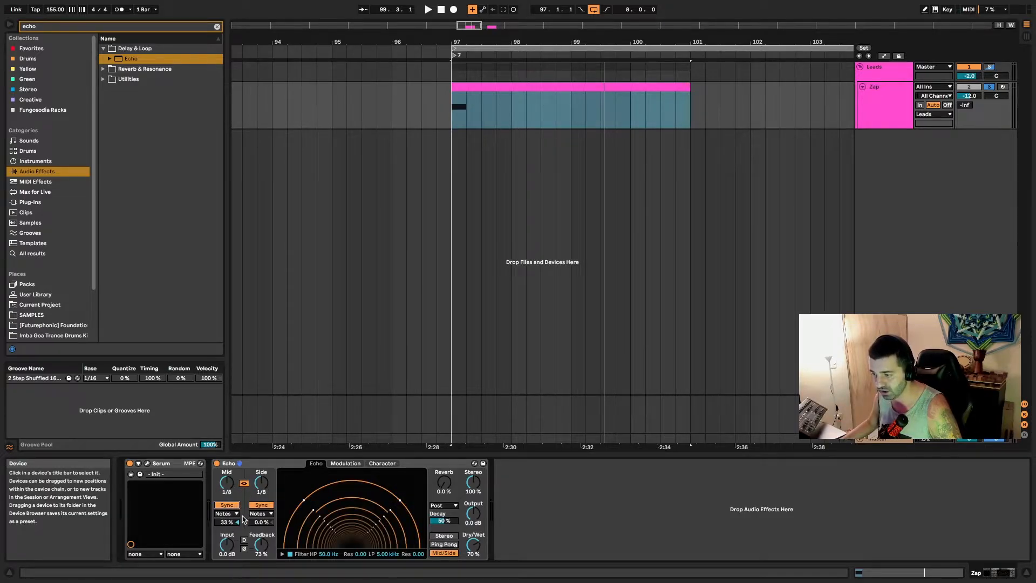
mouse_move(261, 521)
left_mouse_down()
mouse_move(261, 513)
mouse_move(227, 538)
mouse_move(260, 522)
left_mouse_up()
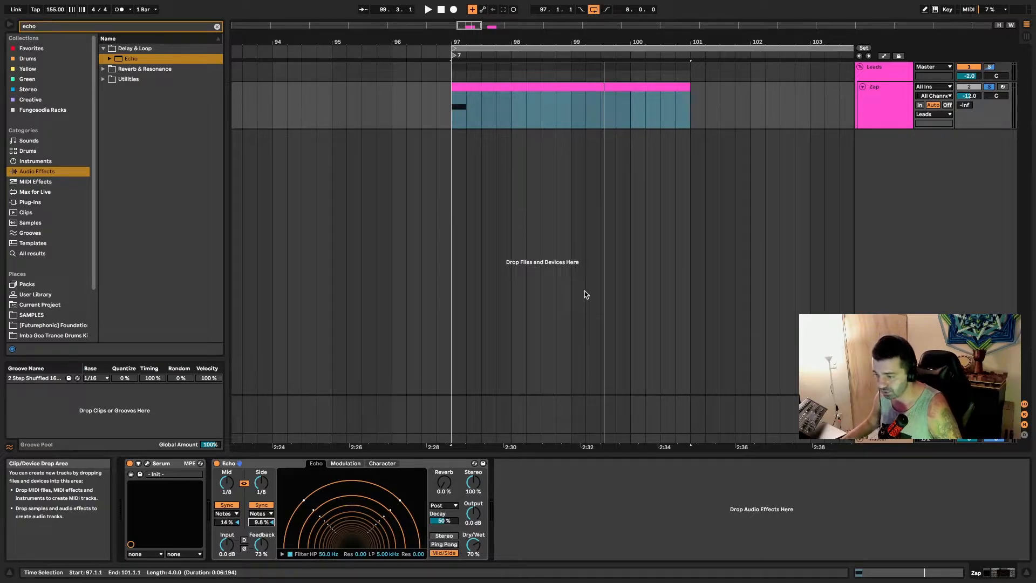
left_click(244, 484)
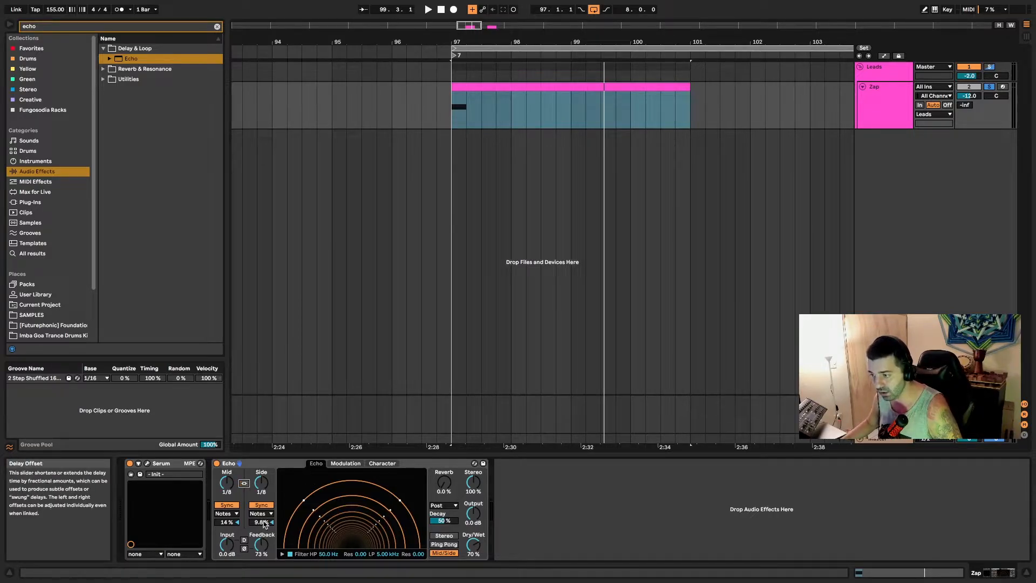
left_click(227, 505)
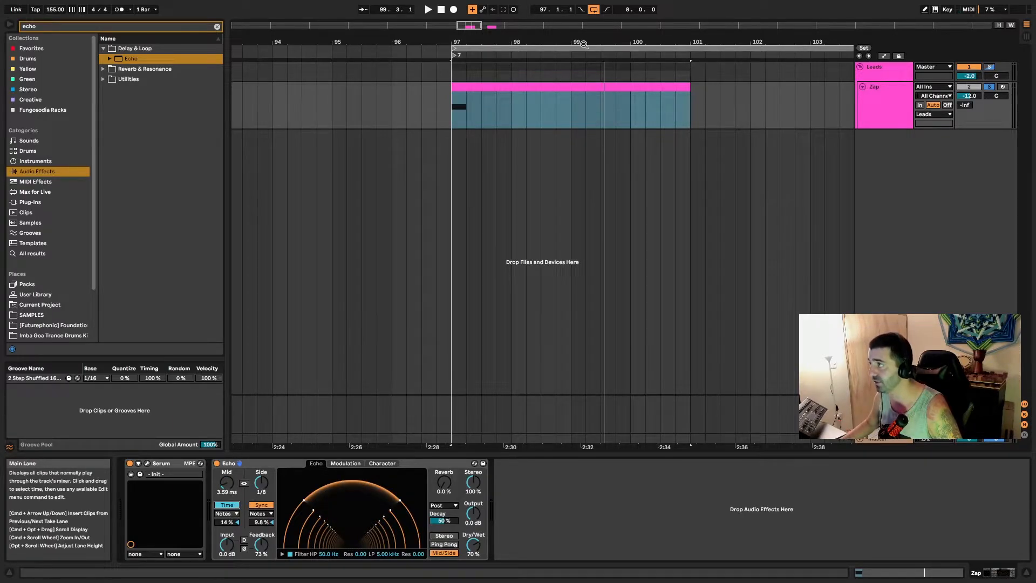
Reset Echo's mid and side delay offsets to 0% and switch the side delay to Time mode.
left_click_drag(426, 42, 373, 43)
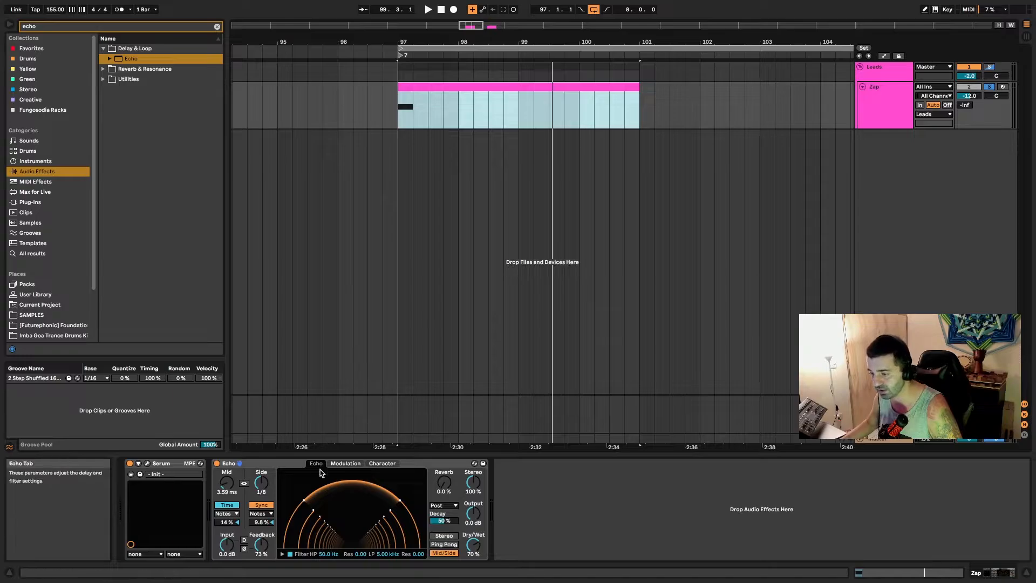
double_click(234, 522)
double_click(256, 522)
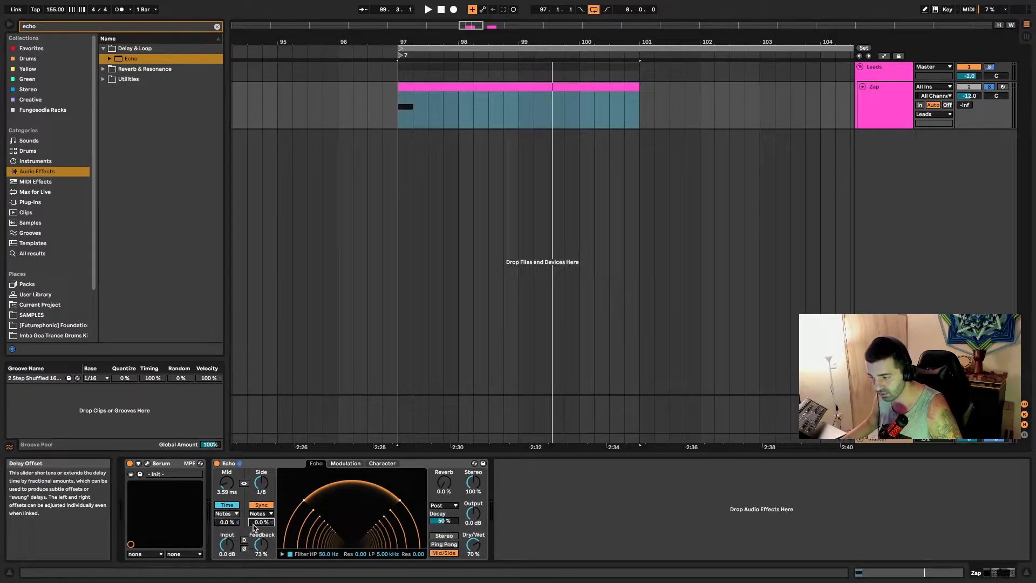
left_click(266, 506)
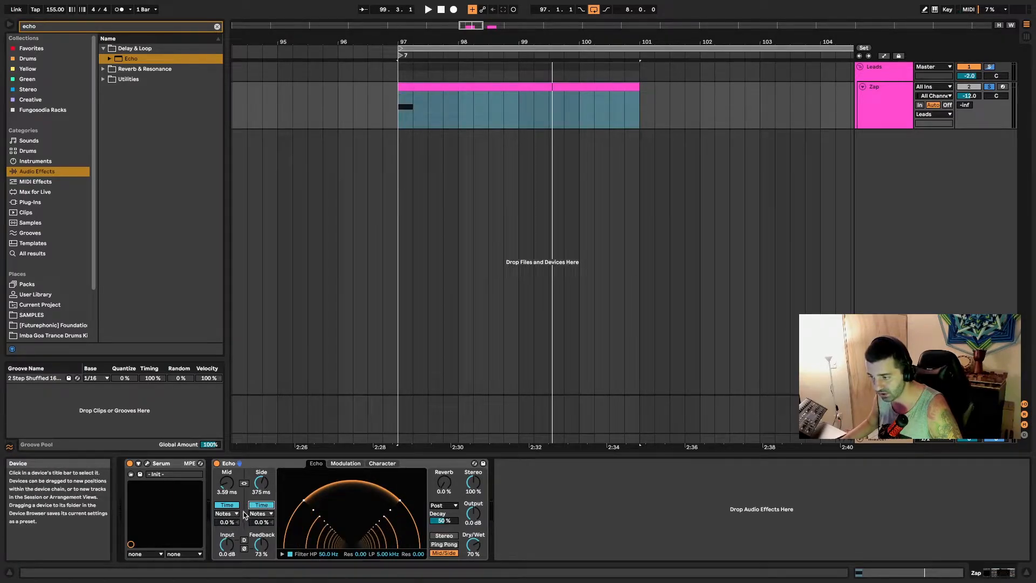
Set the note type of both Echo's mid and side delays to Dotted.
left_click(227, 513)
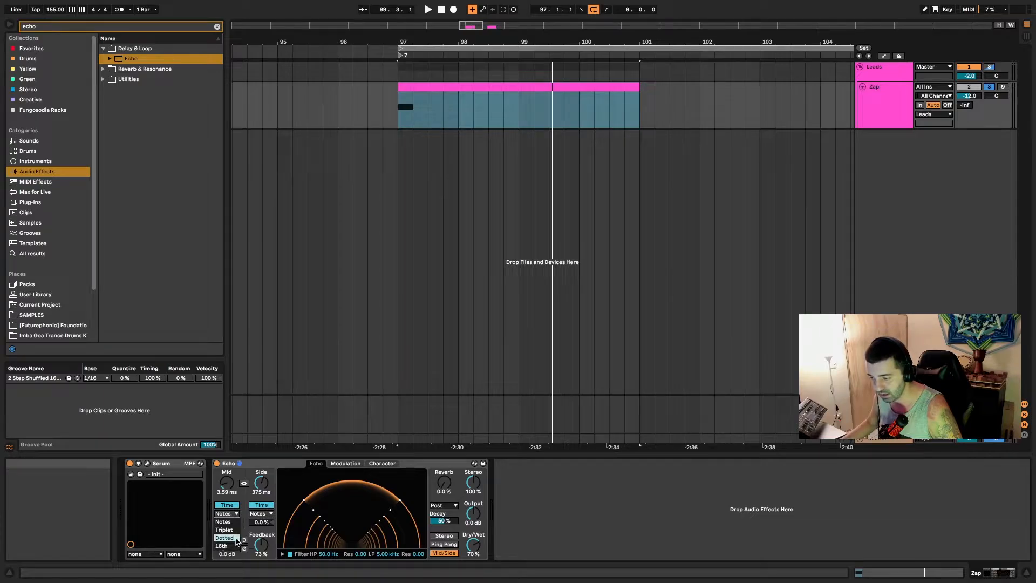
left_click(236, 539)
left_click(261, 513)
left_click(261, 538)
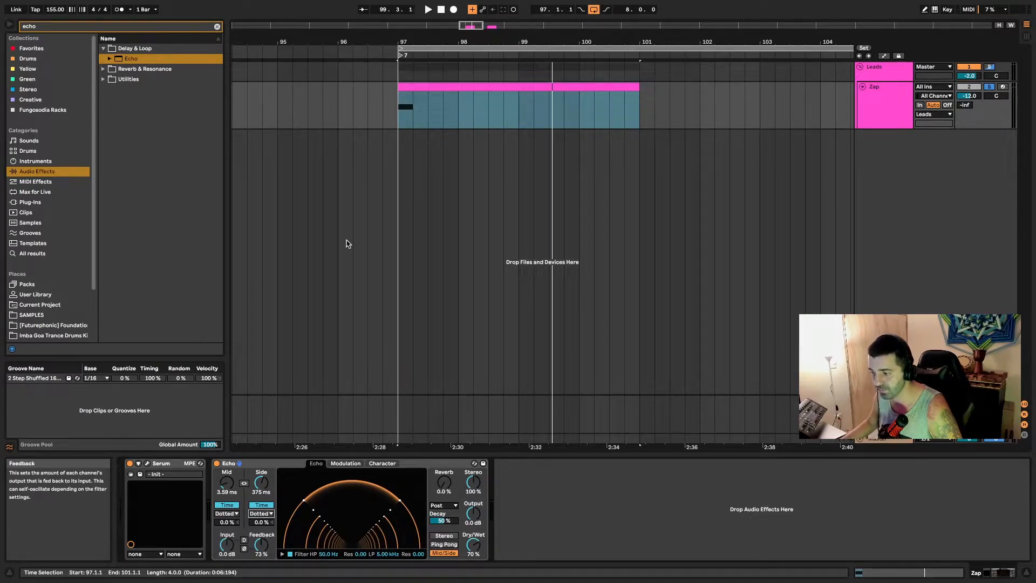
Show the arrangement's automation lanes and raise Echo's feedback to 111%.
left_click(884, 56)
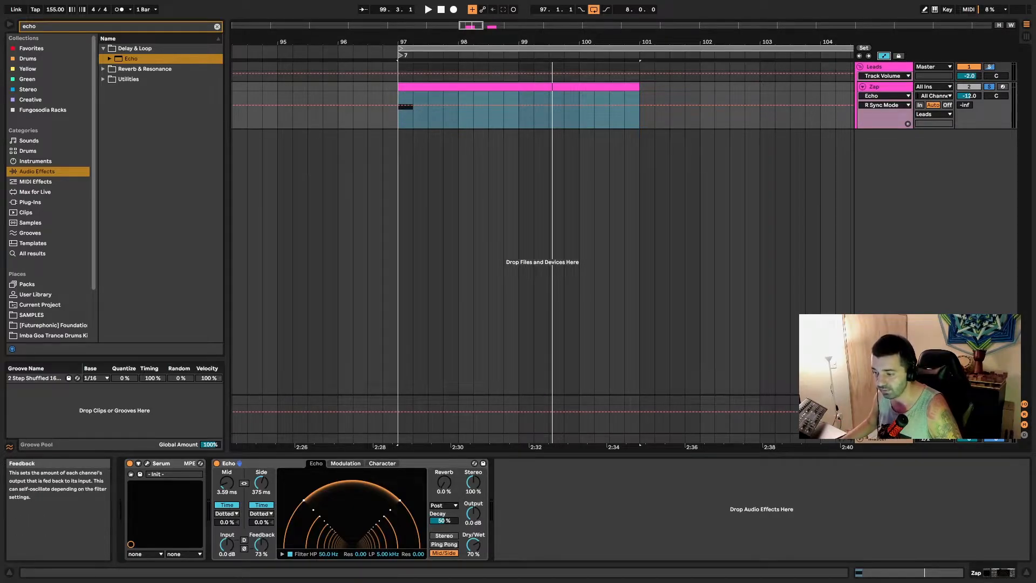
mouse_move(261, 544)
left_mouse_down()
mouse_move(261, 526)
mouse_move(261, 545)
left_mouse_up()
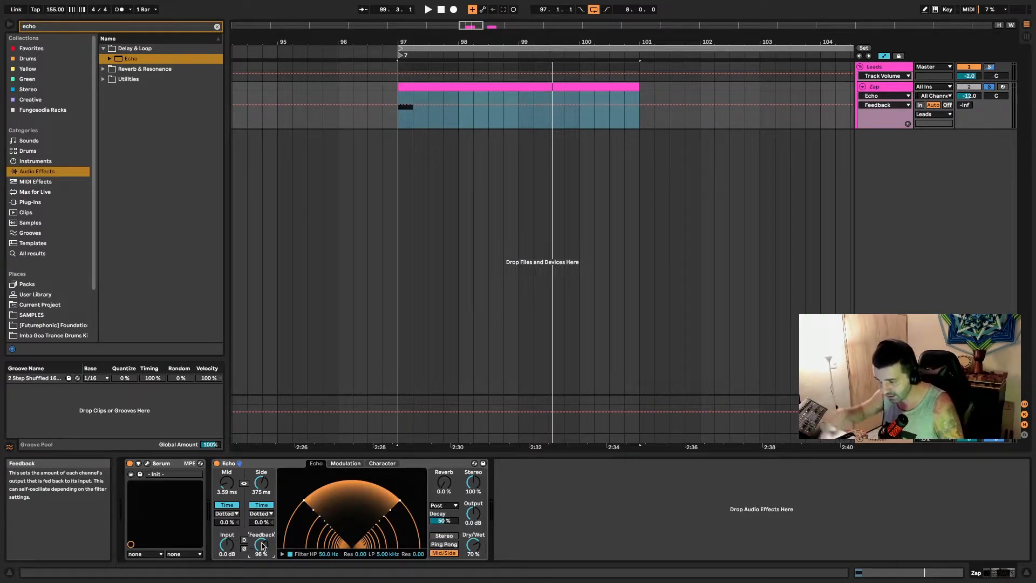
left_click_drag(261, 545, 261, 541)
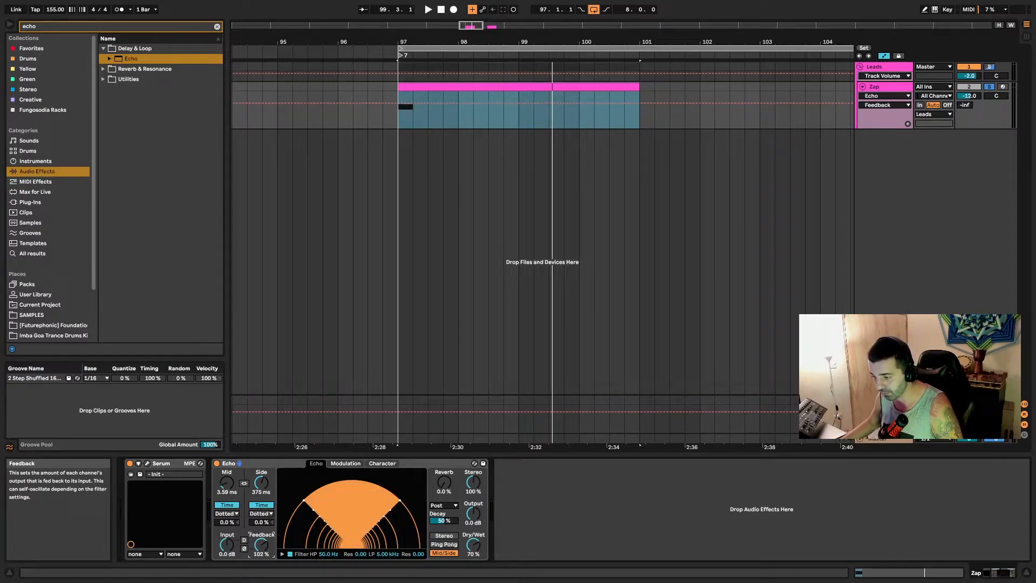
left_click_drag(261, 544, 267, 538)
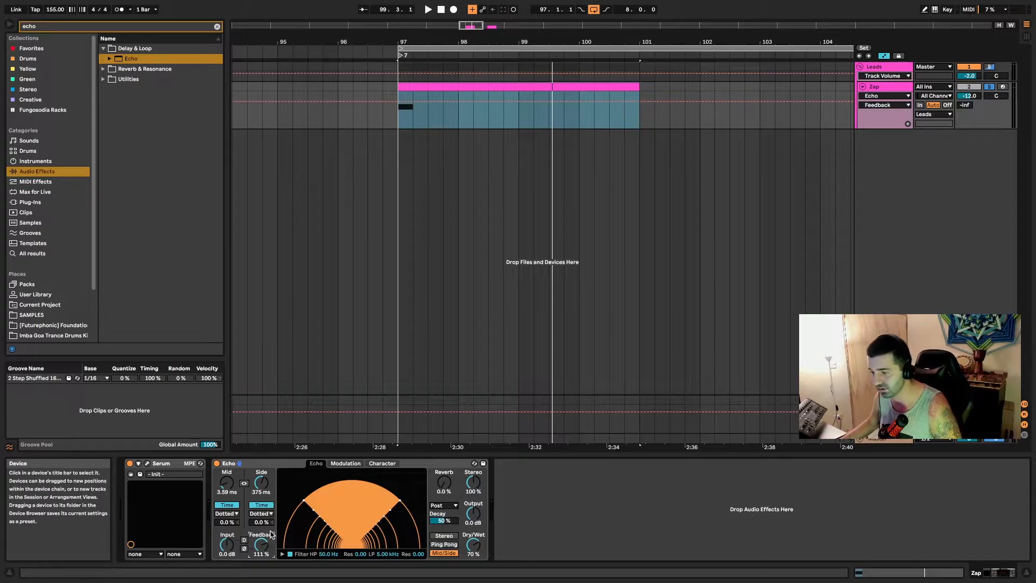
Turn Echo off and on again, and lower its feedback to 85%.
left_click(217, 463)
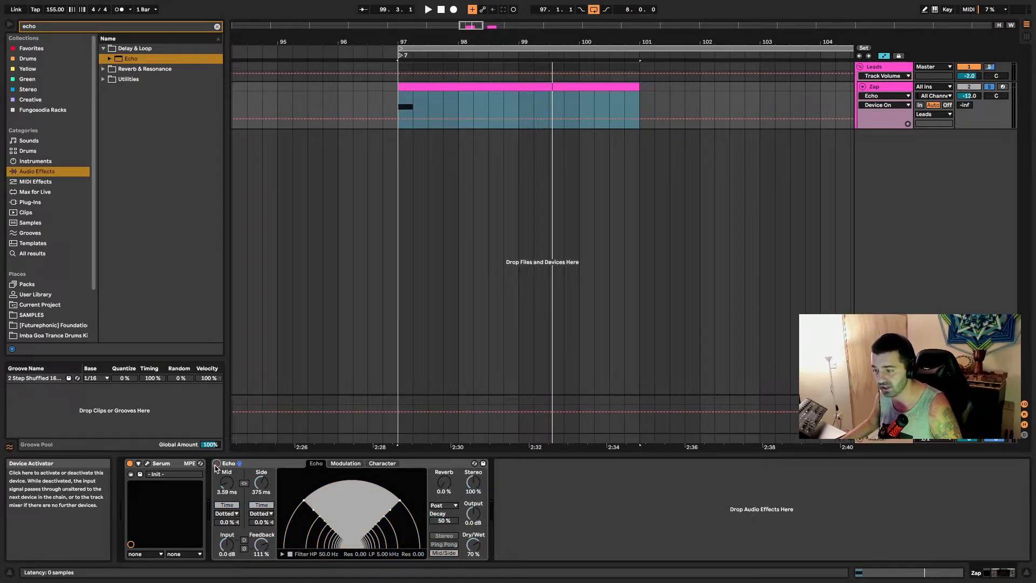
left_click(217, 464)
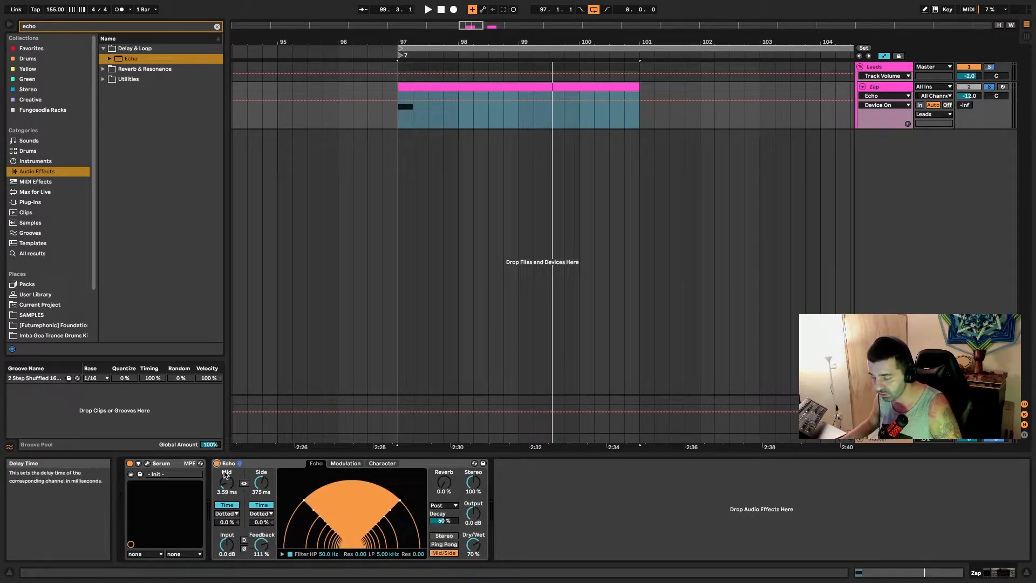
left_click_drag(261, 545, 262, 561)
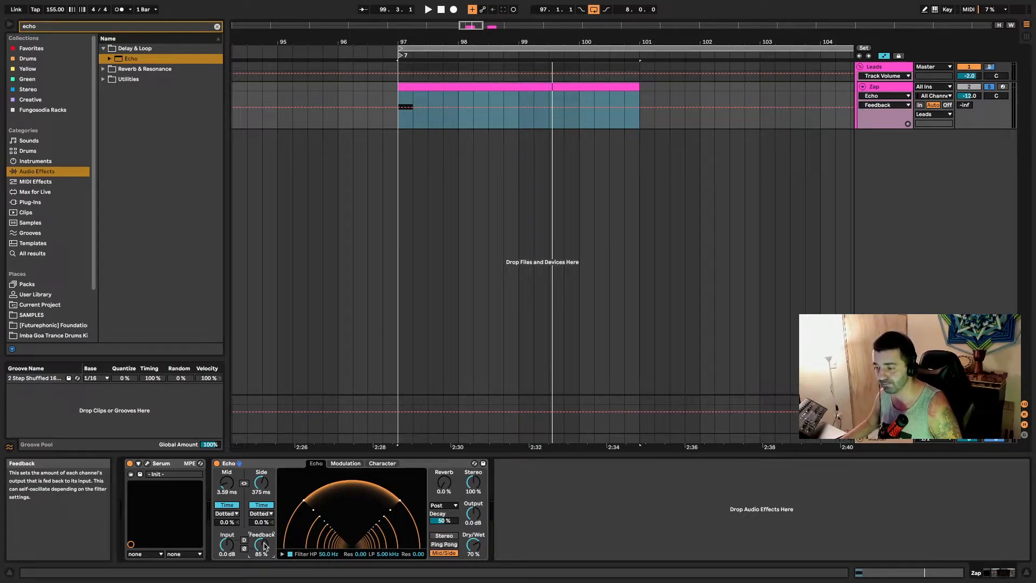
Switch Echo's mid and side delays to Sync mode and audition the Zap clip.
left_click(229, 505)
left_click(252, 506)
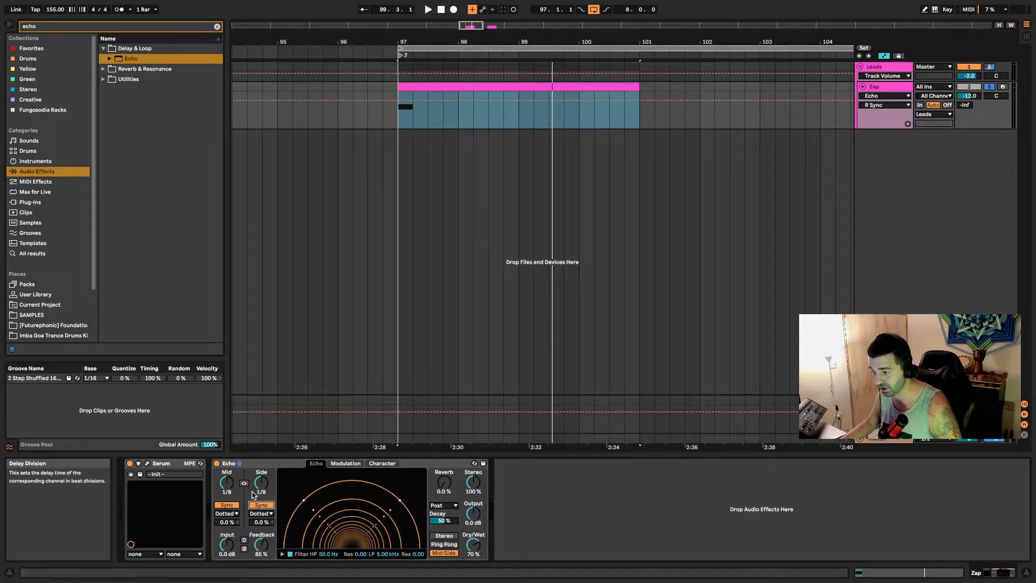
key("space")
key("space")
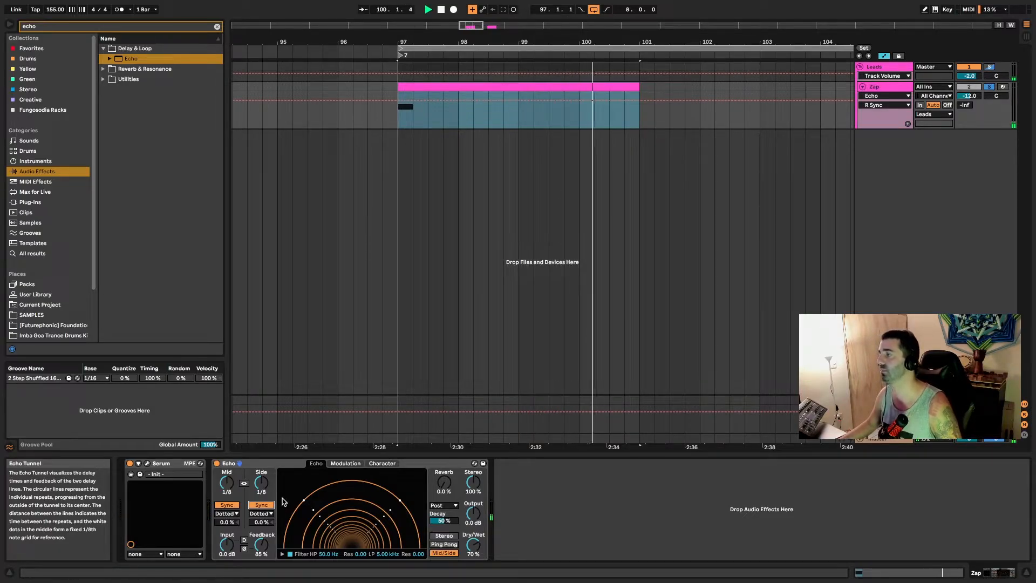
Return both Echo delays to Time mode and set the side delay to 9.67 ms.
left_click(227, 505)
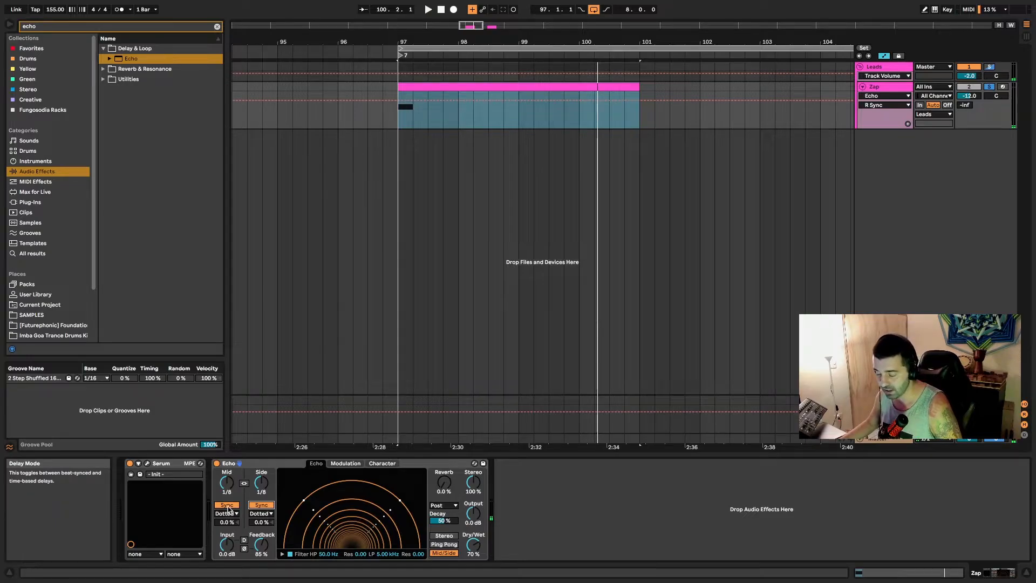
left_click(261, 505)
left_click_drag(261, 482, 261, 540)
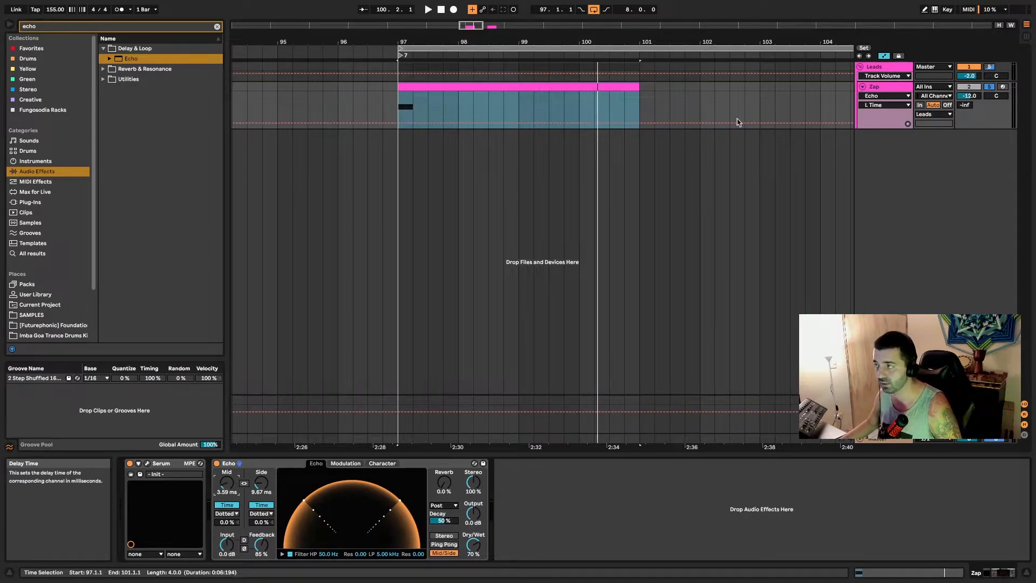
Switch Echo to Ping Pong mode and add a channel mode automation breakpoint at bar 97 on the Zap track.
left_click(884, 56)
left_click(884, 56)
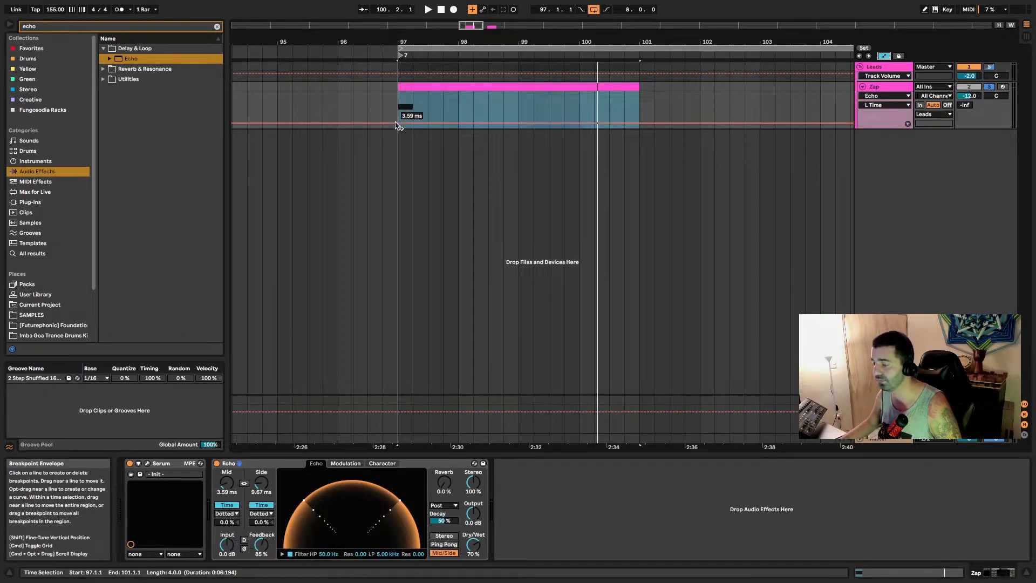
left_click(446, 544)
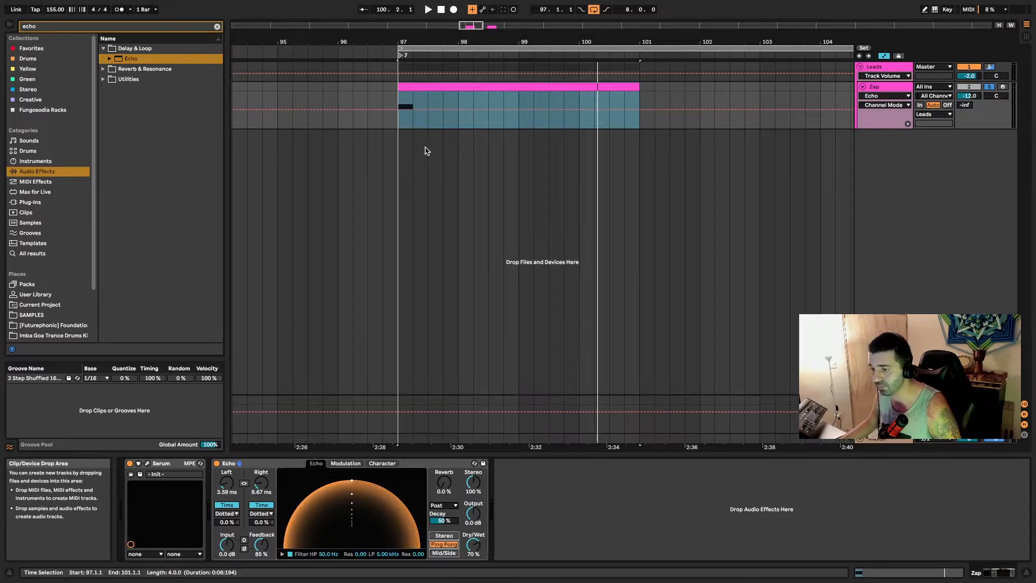
left_click(397, 109)
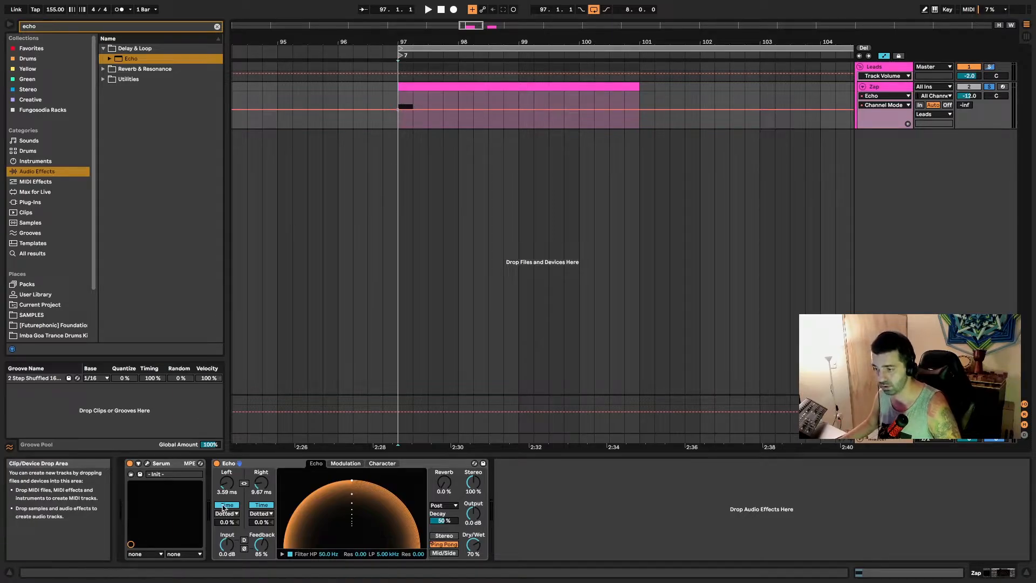
Automate Echo's left delay from 3.59 ms to 853 ms and right delay from 1.24 s to 97.7 ms across bars 97–101, and audition.
left_click(226, 487)
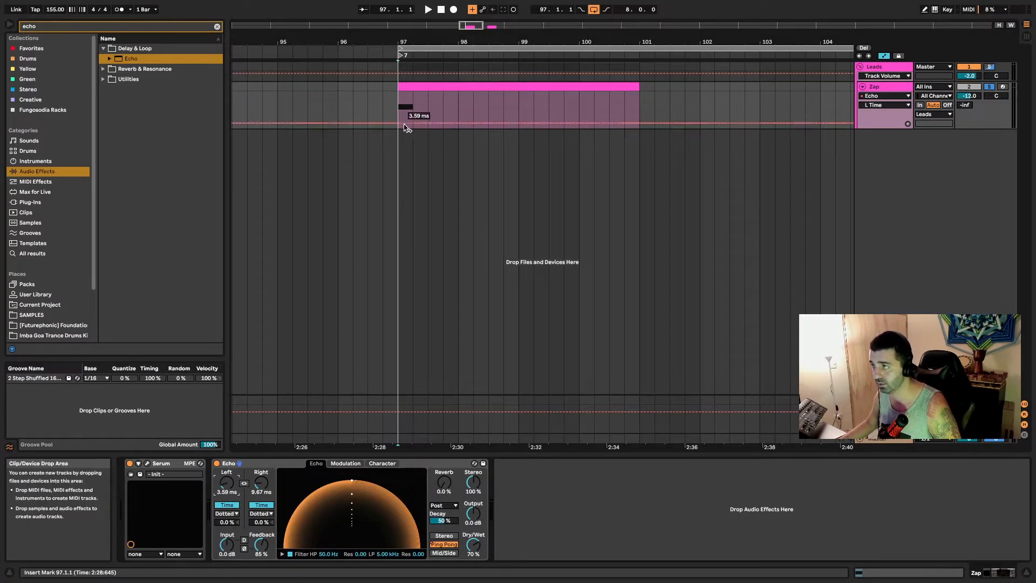
left_click_drag(435, 123, 639, 101)
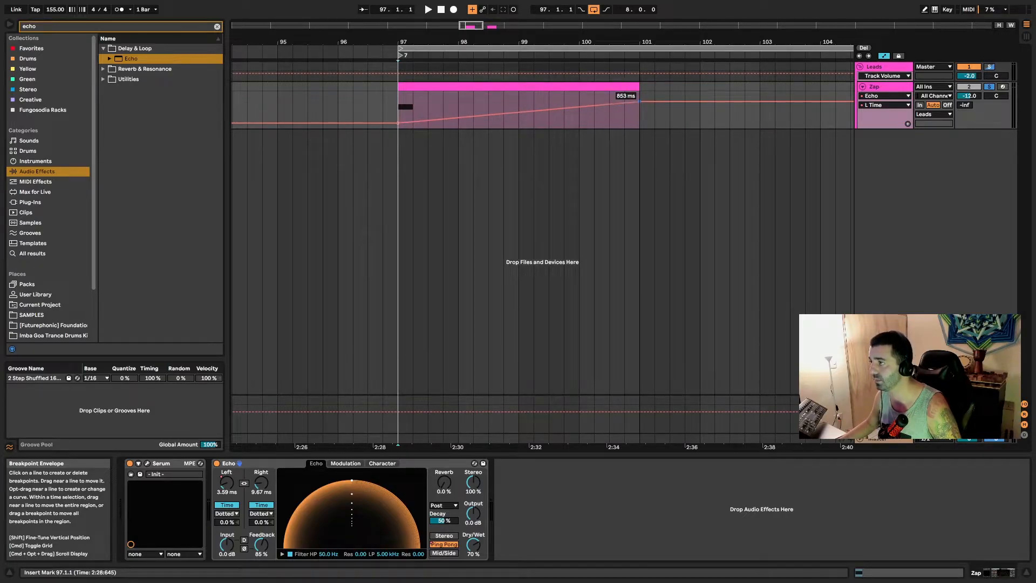
left_click(260, 483)
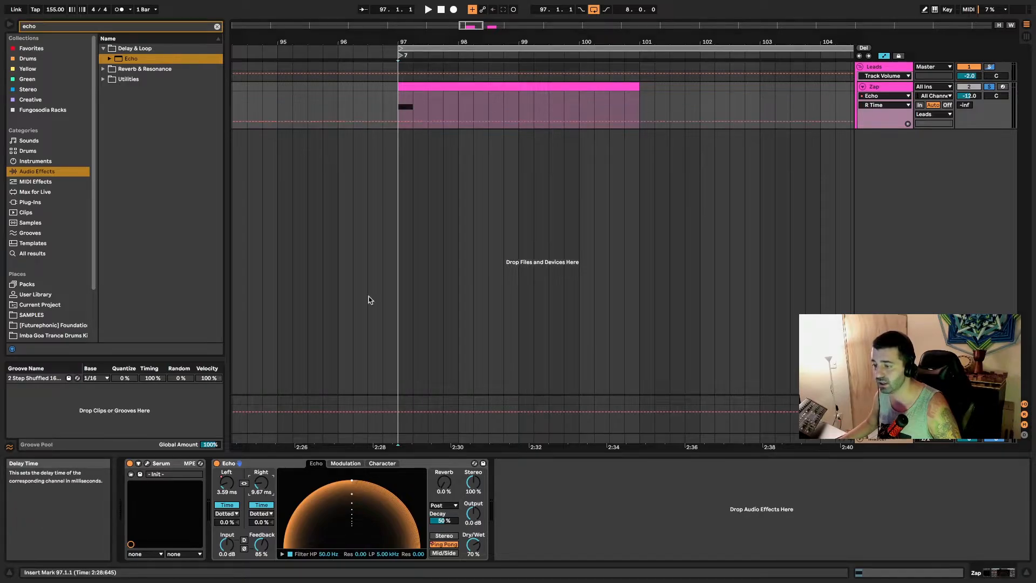
left_click_drag(406, 111, 406, 99)
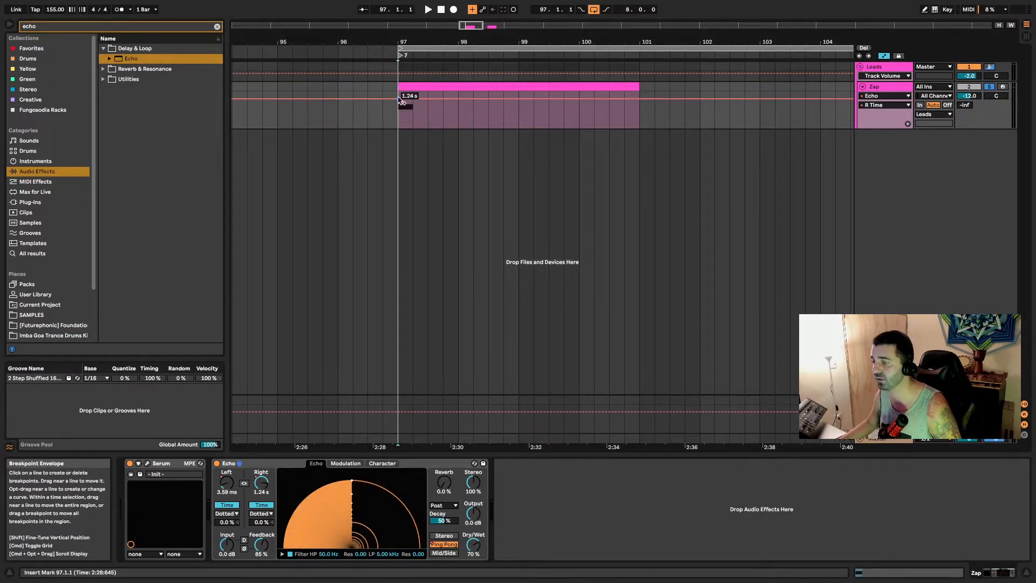
left_click_drag(640, 99, 640, 115)
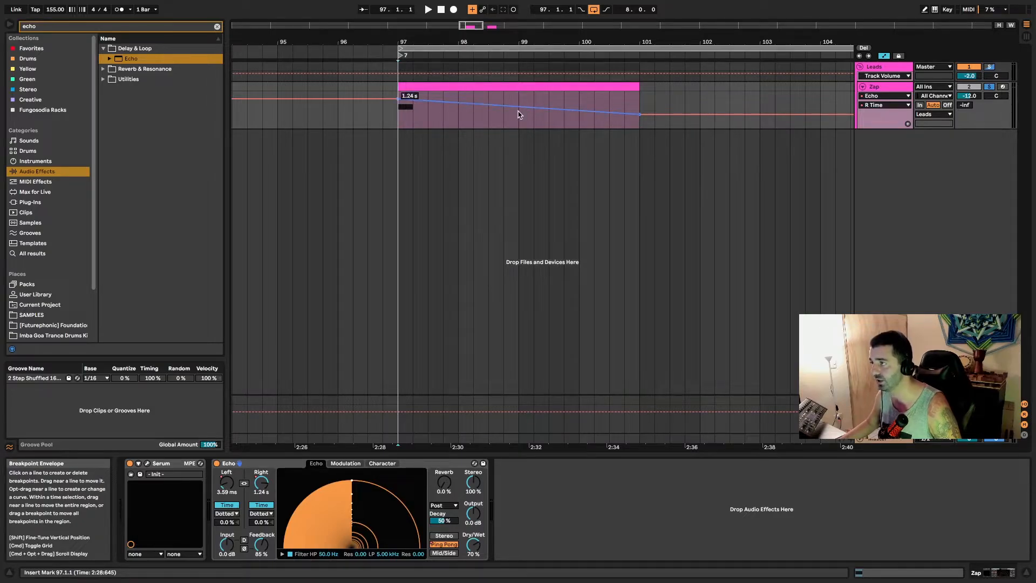
key("space")
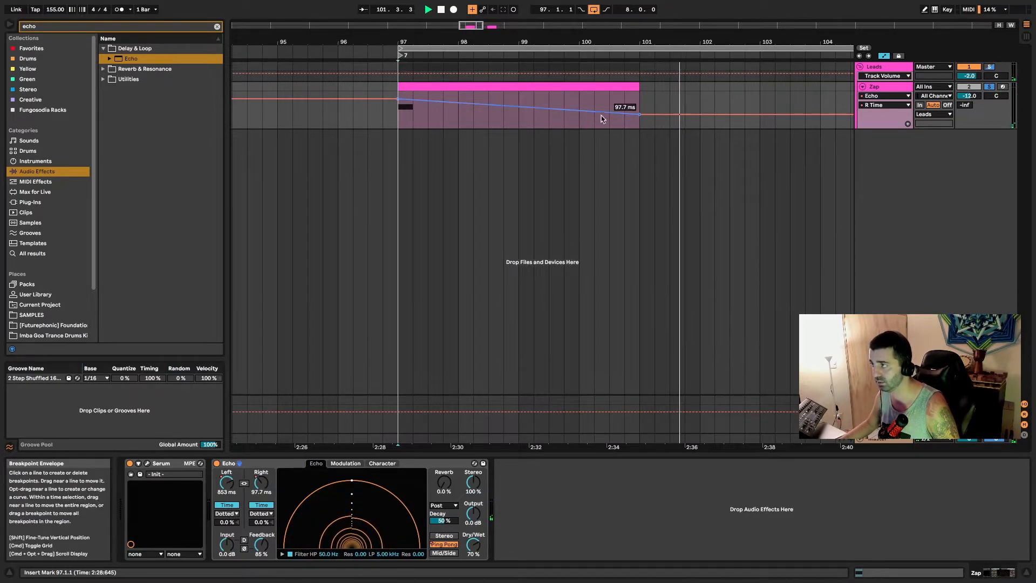
Reshape the left delay time automation into two rises and falls between bars 97 and 101, ending at 1.00 ms, and play it.
left_click(226, 483)
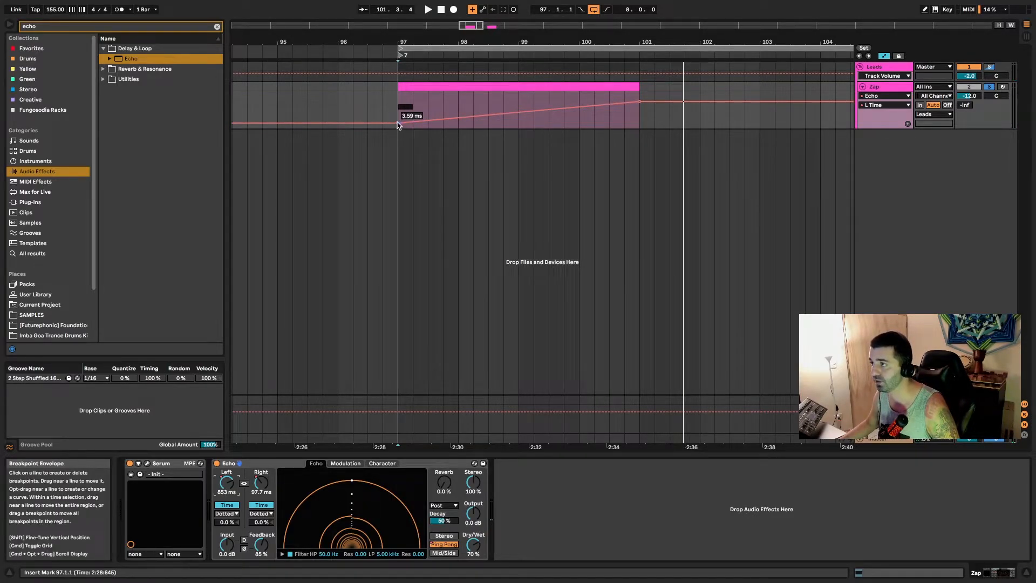
left_click_drag(397, 123, 492, 123)
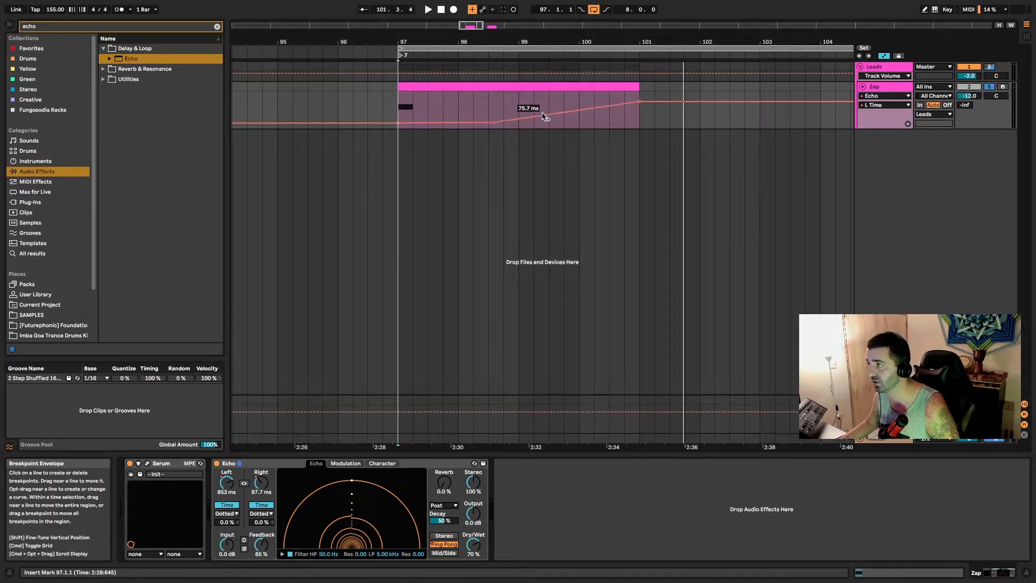
left_click_drag(492, 123, 640, 128)
key("space")
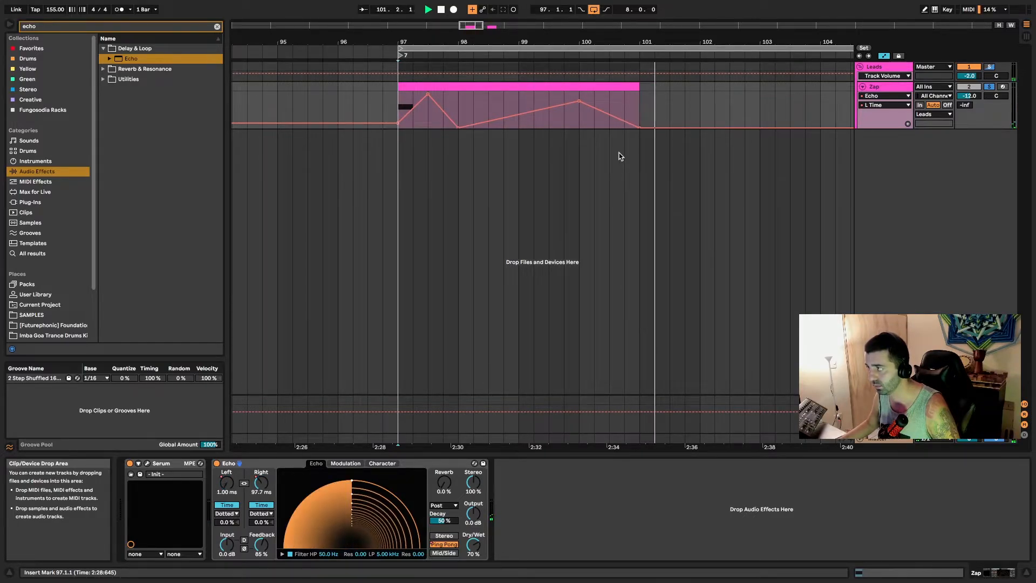
Delete the automation of Echo's left and right delay times and switch both delays to Sync mode.
right_click(229, 487)
left_click(254, 523)
right_click(265, 488)
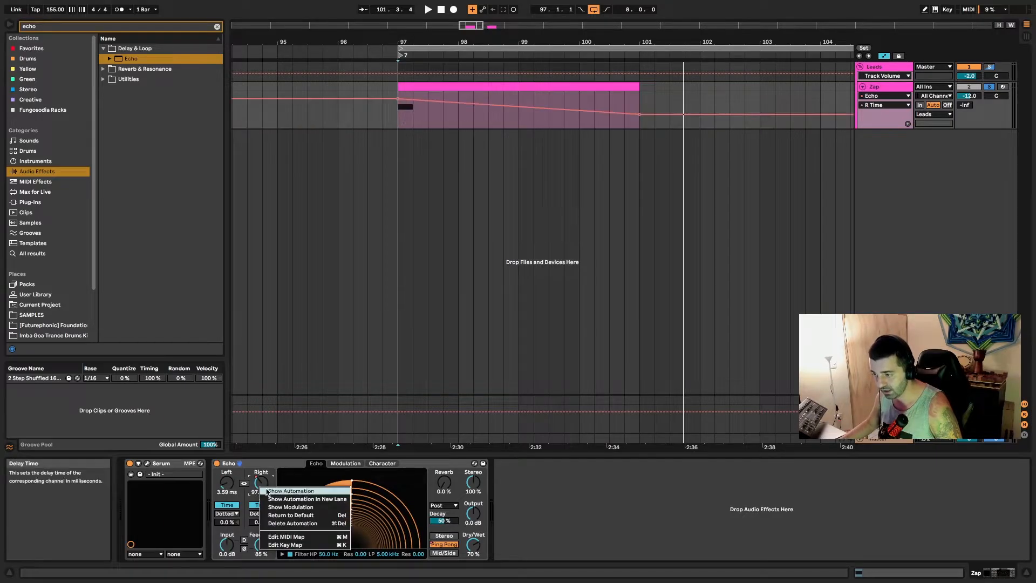
left_click(278, 523)
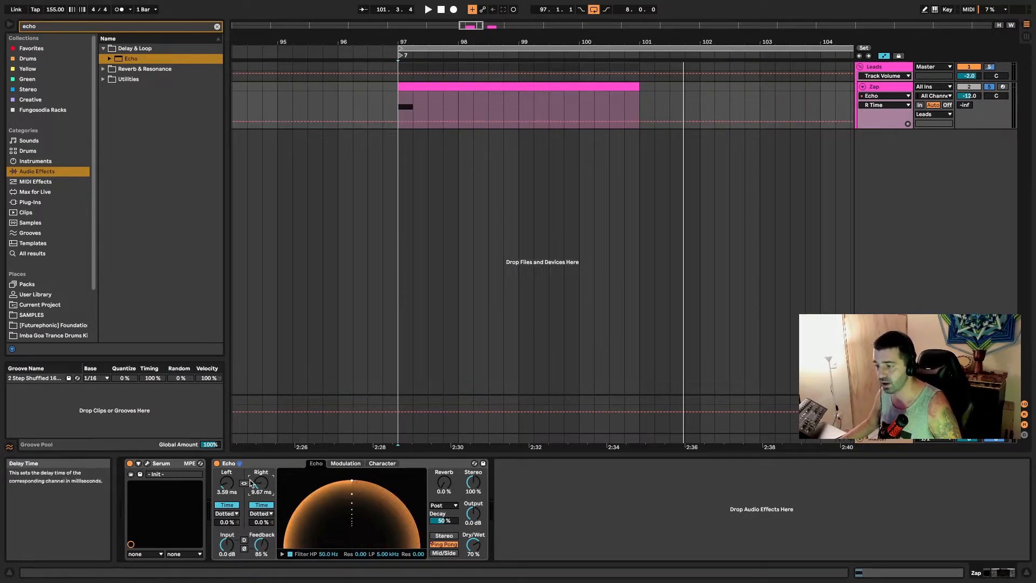
left_click(237, 505)
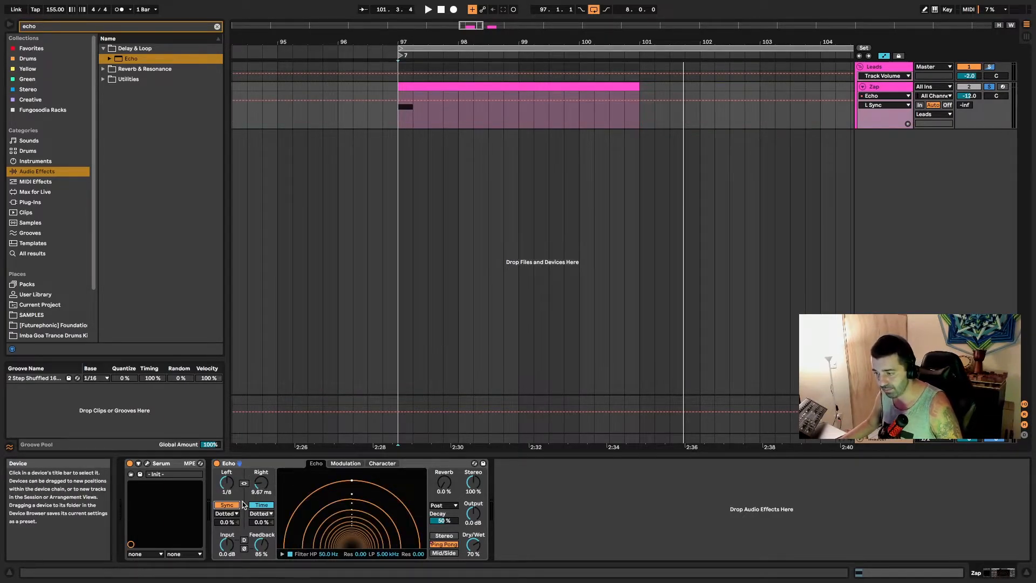
left_click(261, 505)
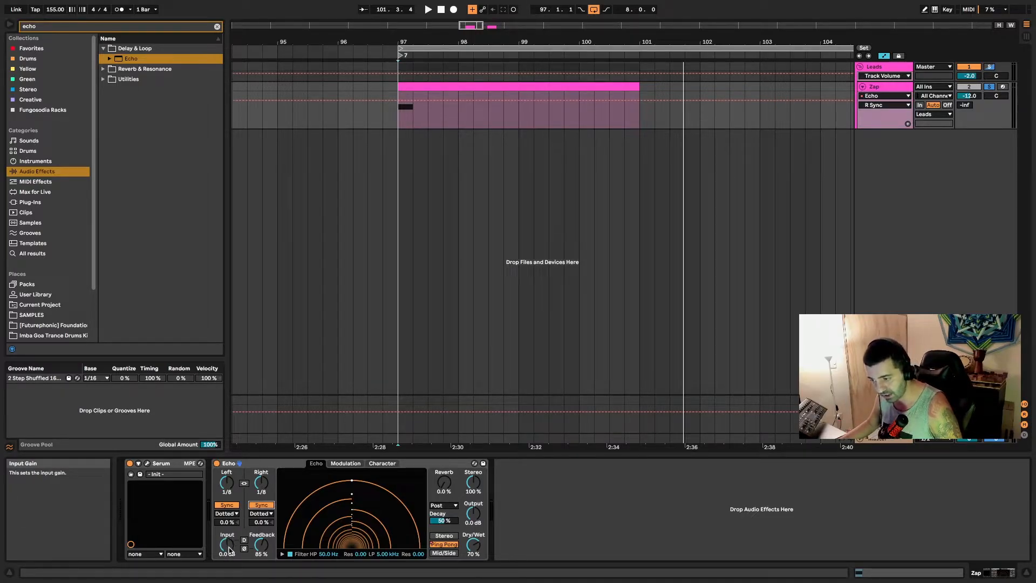
Set Echo's input gain to 20 dB and output gain to -5.5 dB, and audition the Zap clip.
left_click_drag(230, 551, 229, 526)
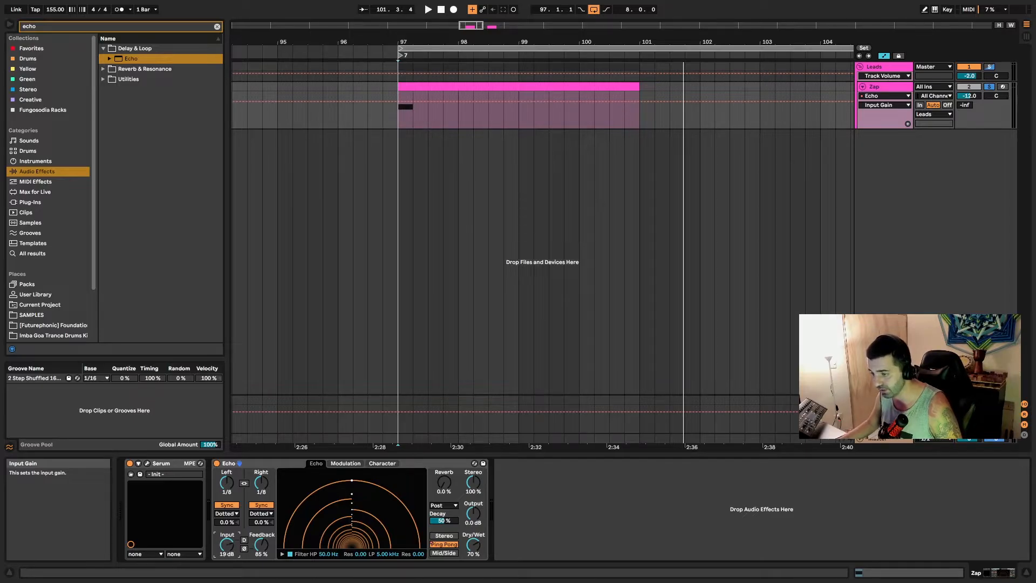
mouse_move(227, 544)
left_mouse_down()
mouse_move(227, 566)
mouse_move(226, 534)
left_mouse_up()
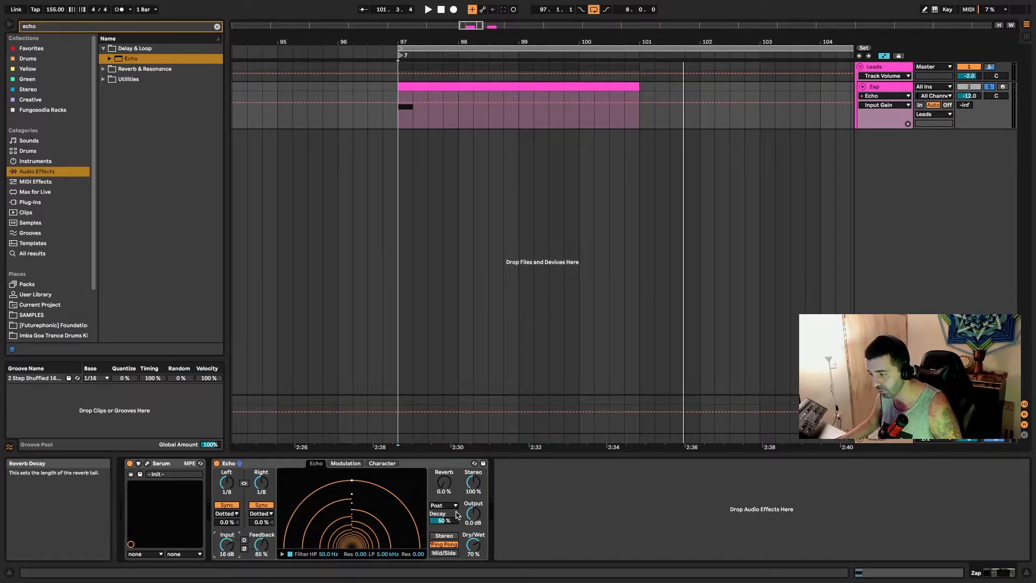
left_click_drag(473, 514, 473, 527)
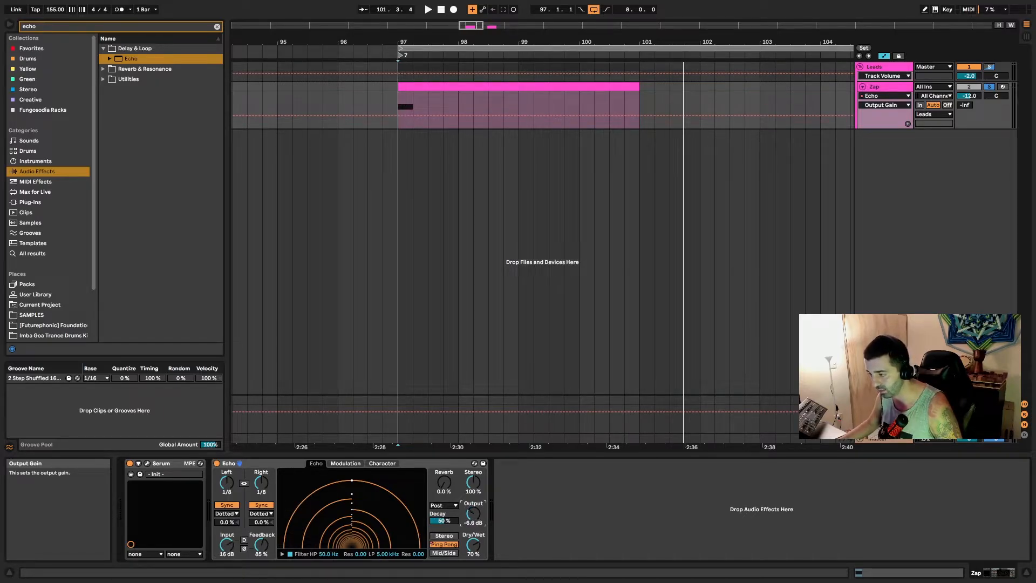
left_click_drag(226, 544, 226, 537)
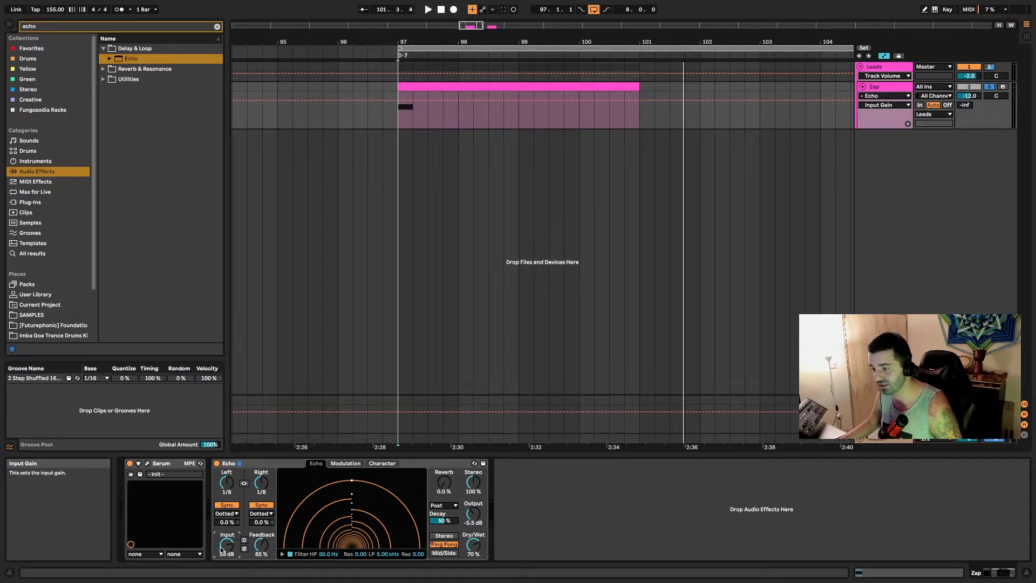
key("space")
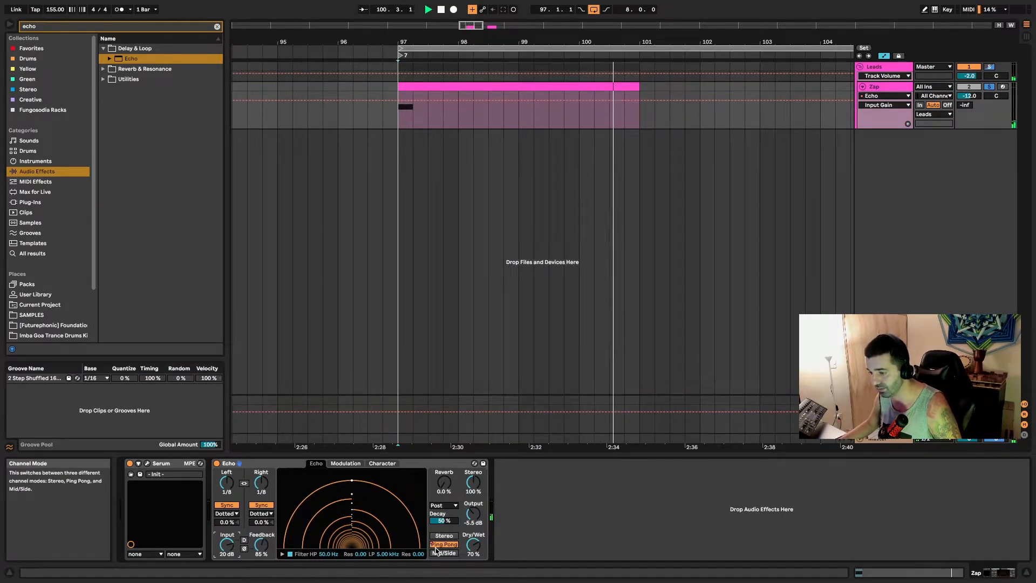
key("space")
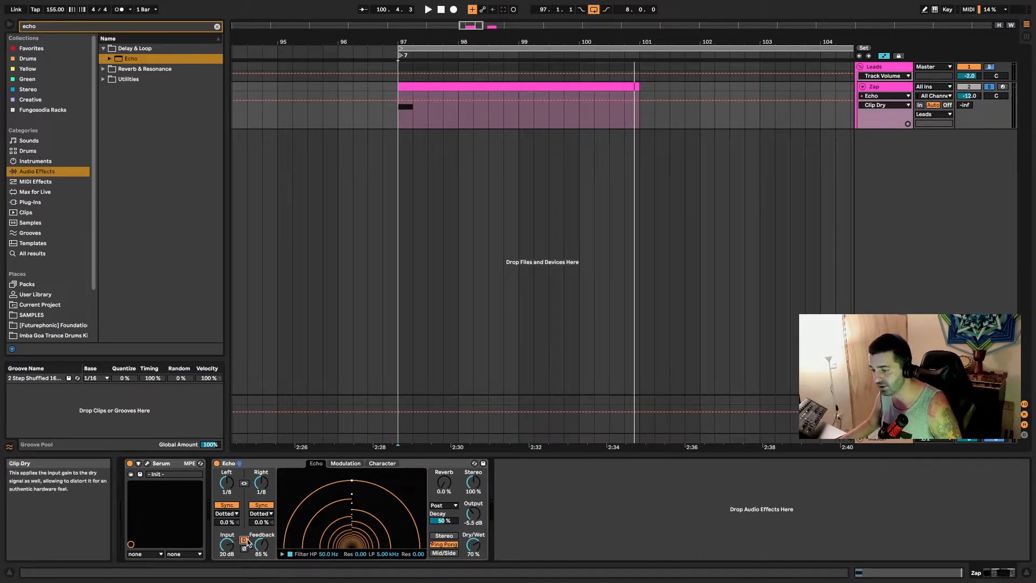
Compare the Zap clip with Echo's Clip Dry off and on during playback, leaving Clip Dry on.
key("space")
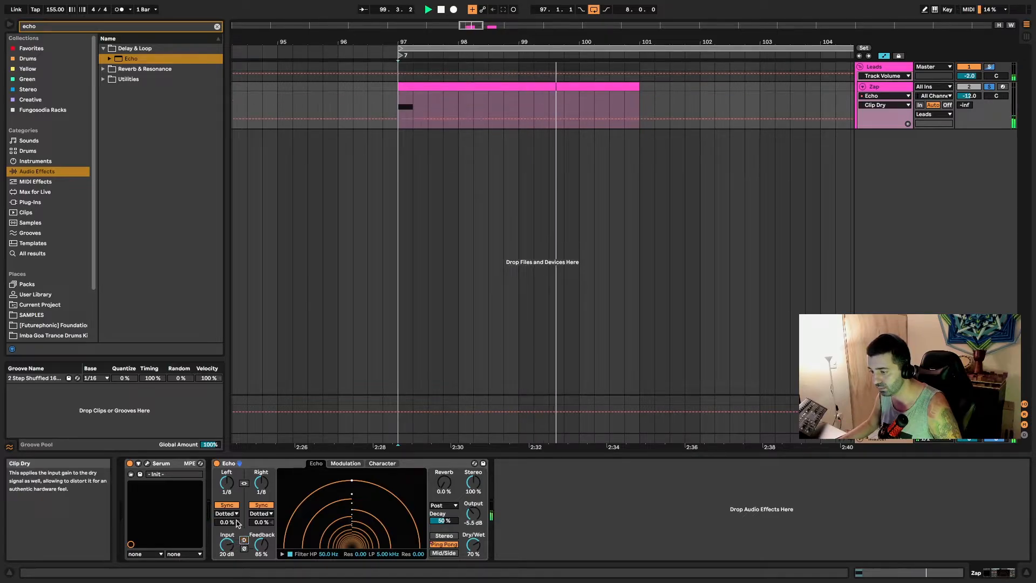
key("space")
key("space")
left_click(243, 540)
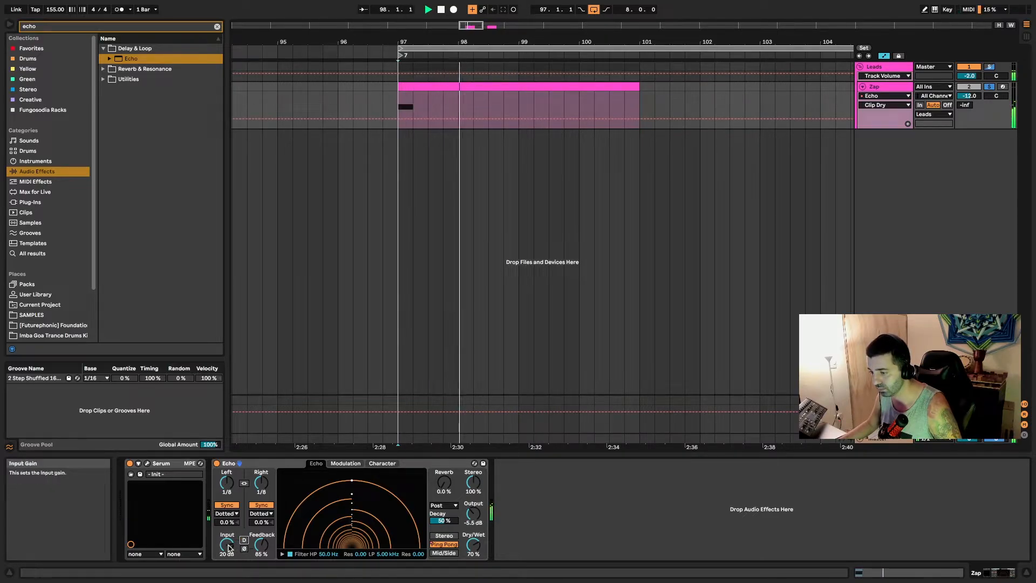
left_click(244, 541)
key("space")
key("space")
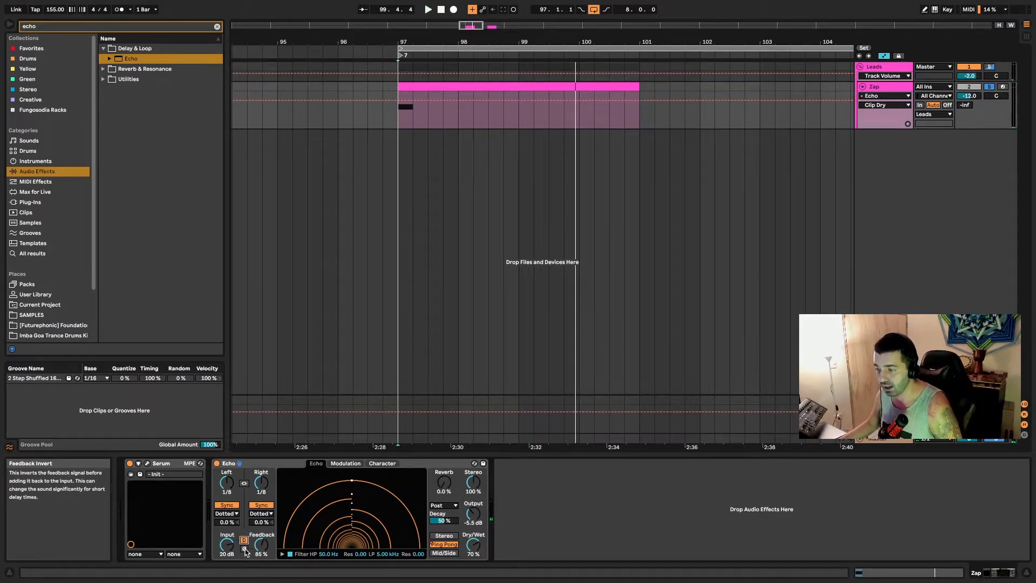
Toggle Echo's Feedback Invert on and off to compare the Zap clip's sound, leaving it off and Echo active.
left_click(244, 549)
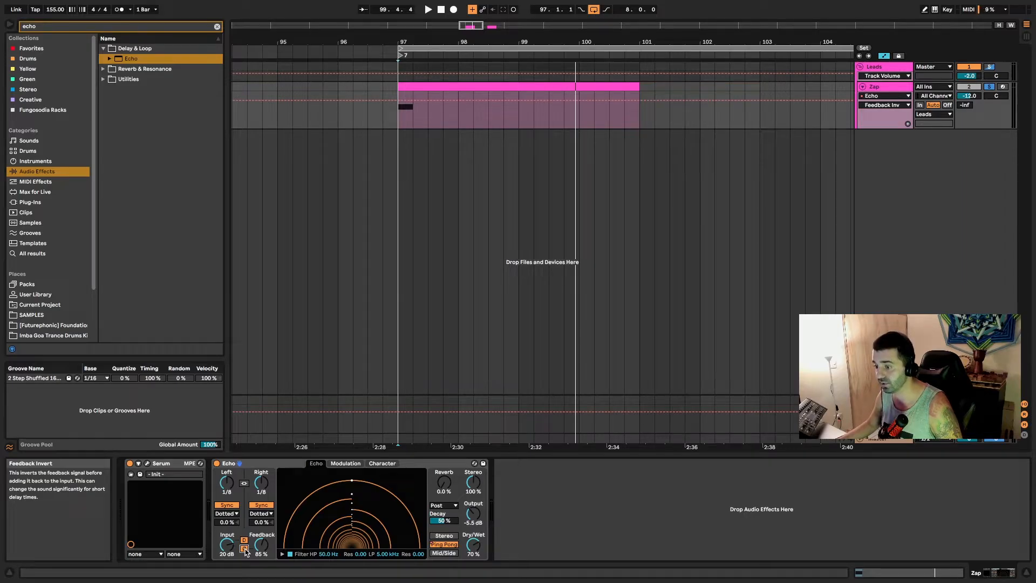
left_click(245, 549)
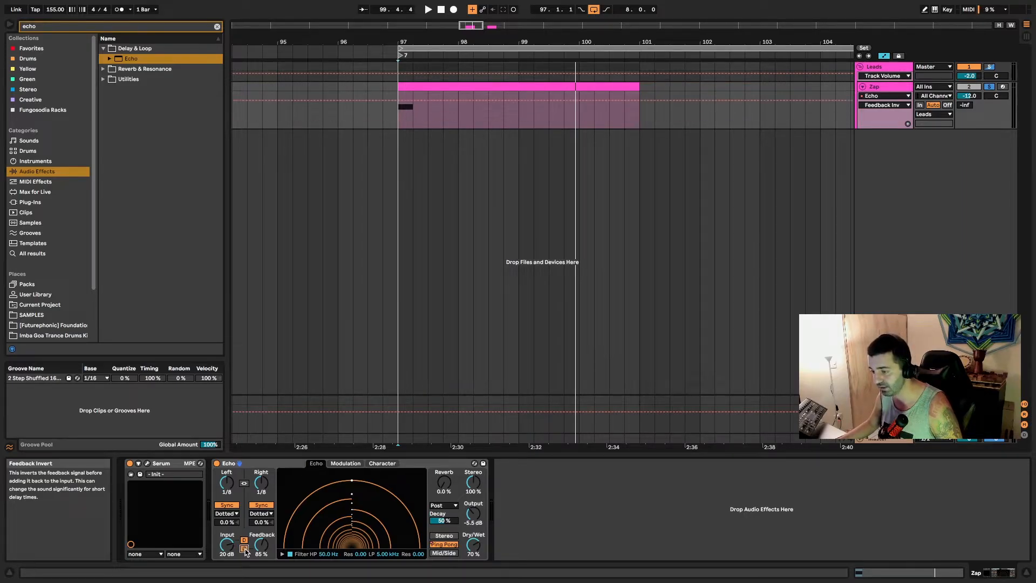
left_click(244, 548)
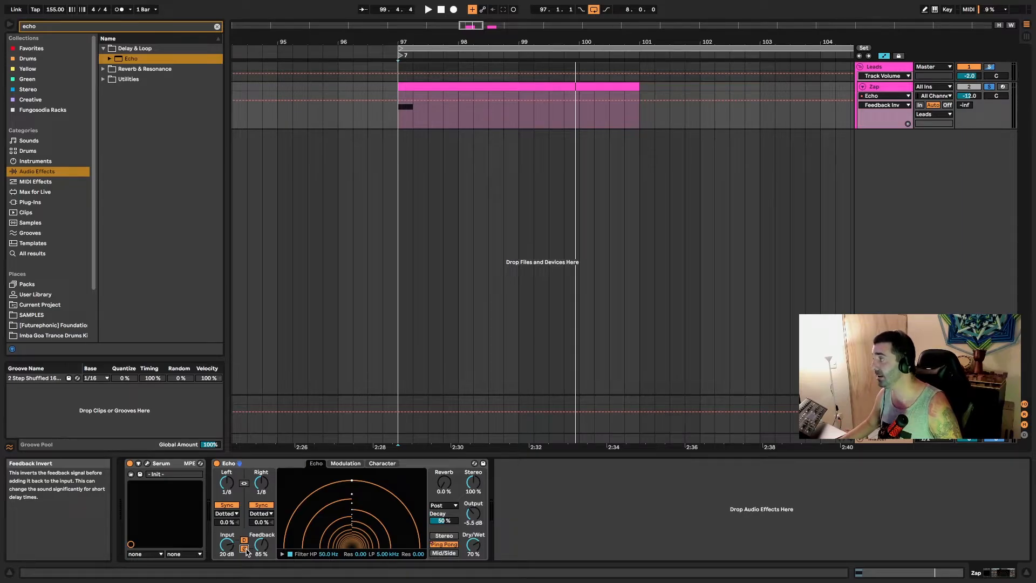
left_click(245, 548)
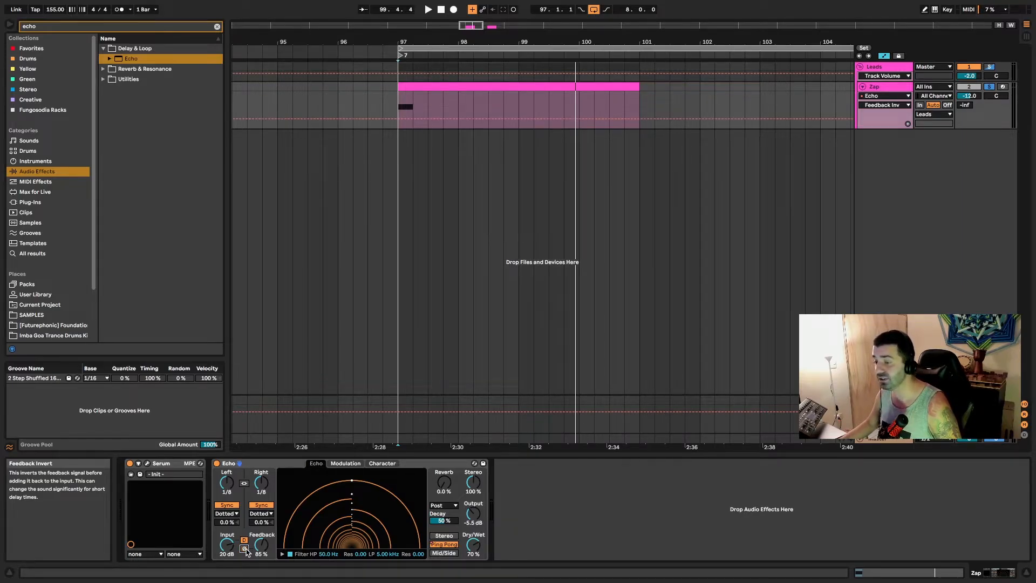
left_click(246, 548)
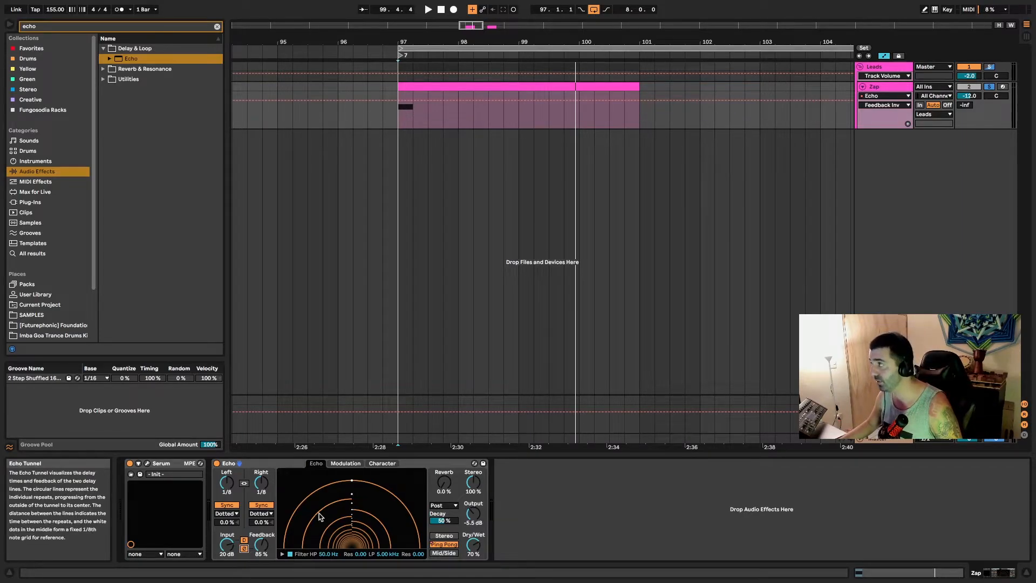
left_click(244, 550)
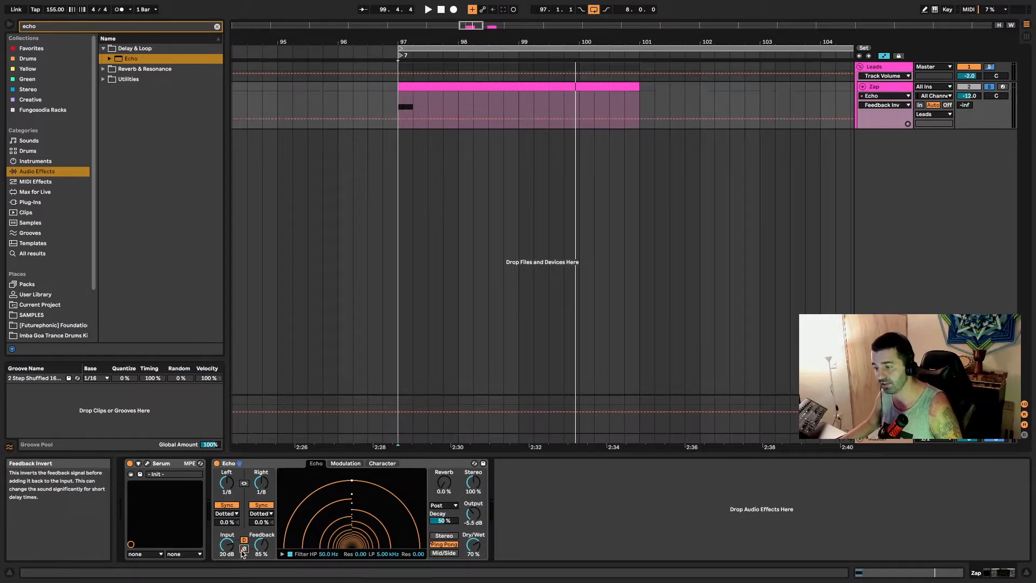
key("space")
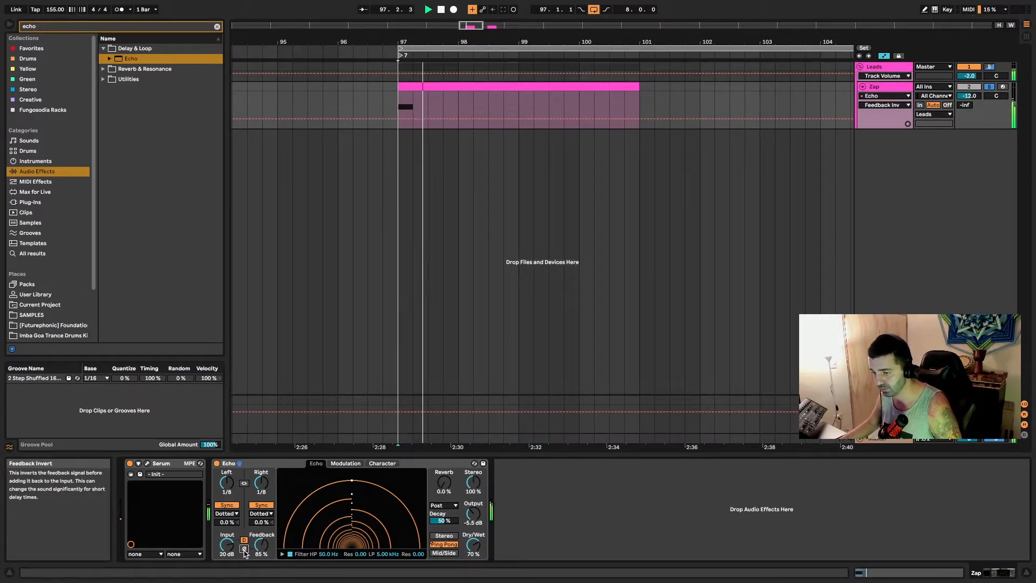
left_click(246, 549)
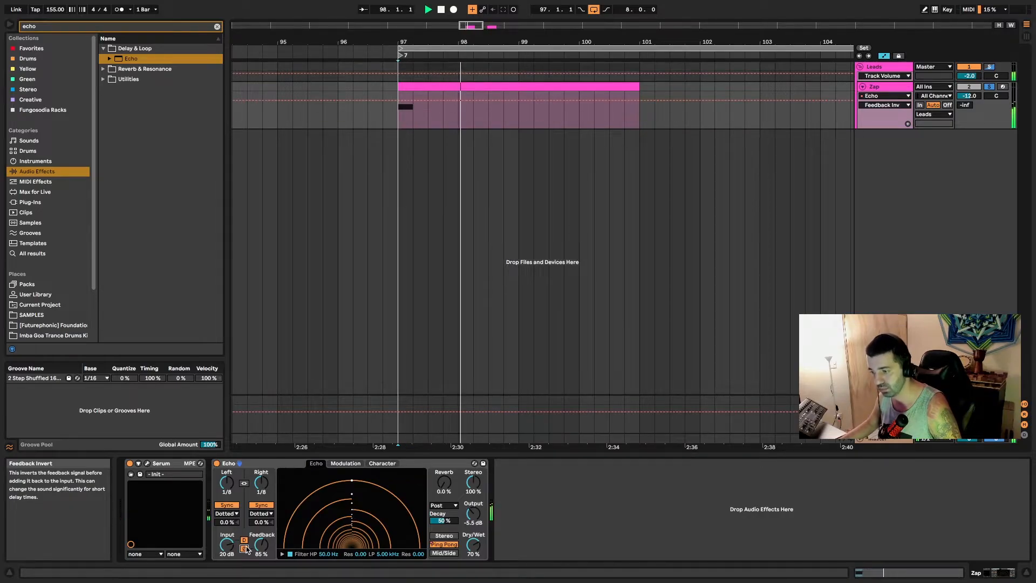
left_click(244, 548)
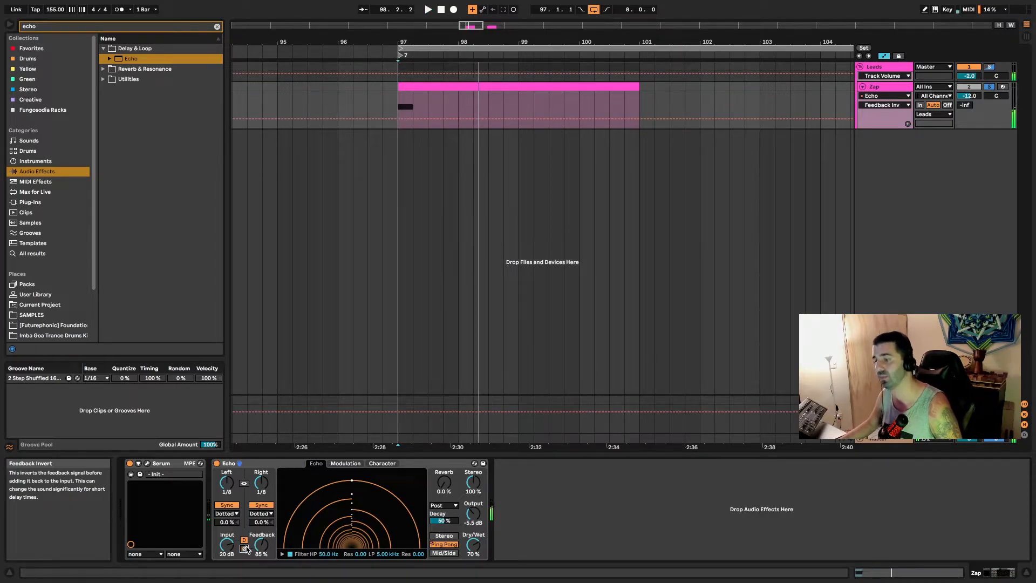
left_click(217, 463)
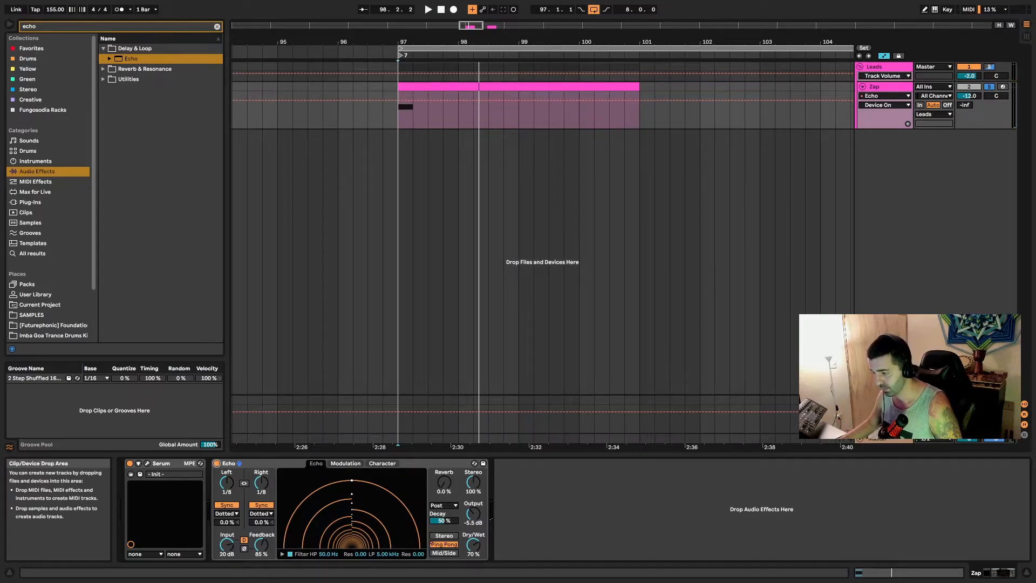
Show Echo's filter display and raise the high-pass to about 106 Hz and the low-pass to about 8.5 kHz.
left_click(281, 555)
left_click(279, 555)
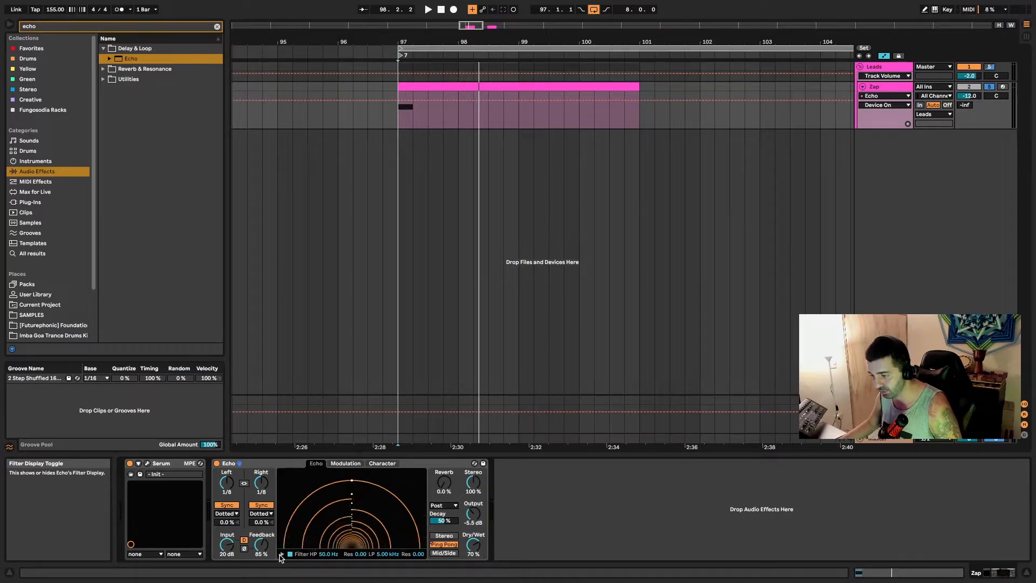
left_click(279, 554)
mouse_move(299, 546)
left_mouse_down()
mouse_move(305, 531)
mouse_move(375, 535)
mouse_move(307, 543)
left_mouse_up()
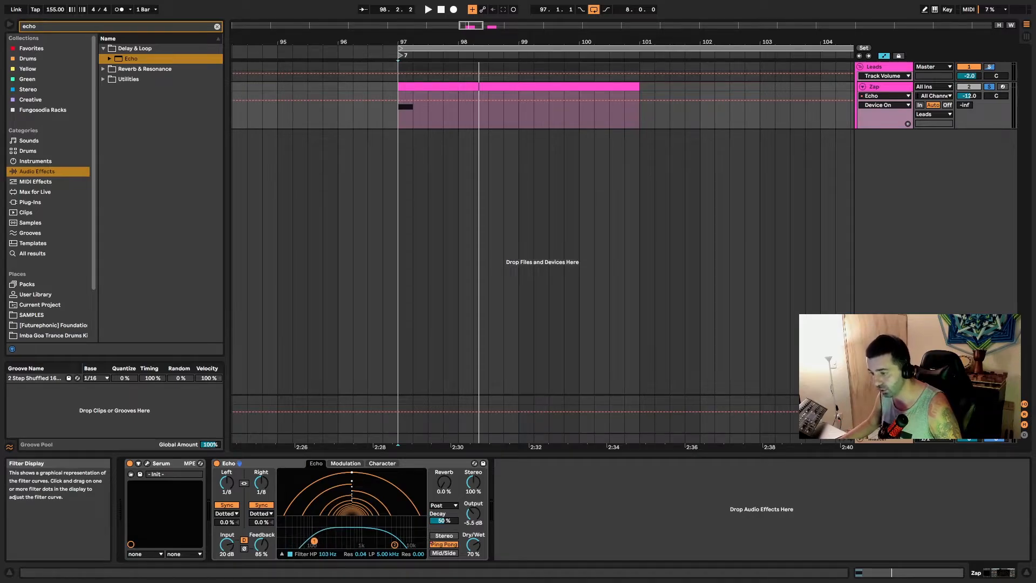
left_click_drag(395, 546, 405, 540)
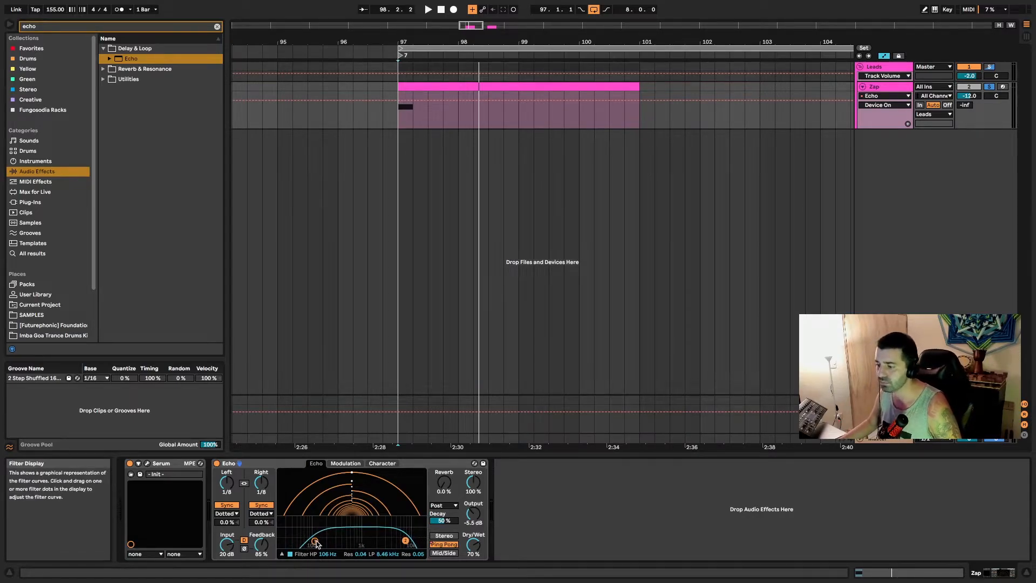
Set Echo's high-pass to about 232 Hz with 0.01 resonance and the low-pass to about 5.78 kHz, and hide the filter display.
left_click_drag(329, 553, 364, 558)
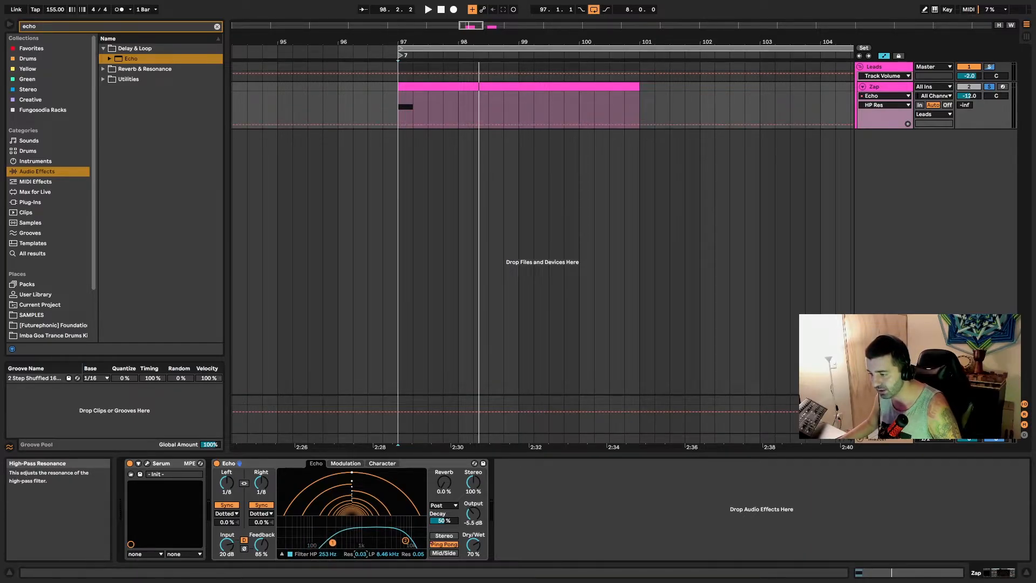
left_click_drag(388, 553, 387, 547)
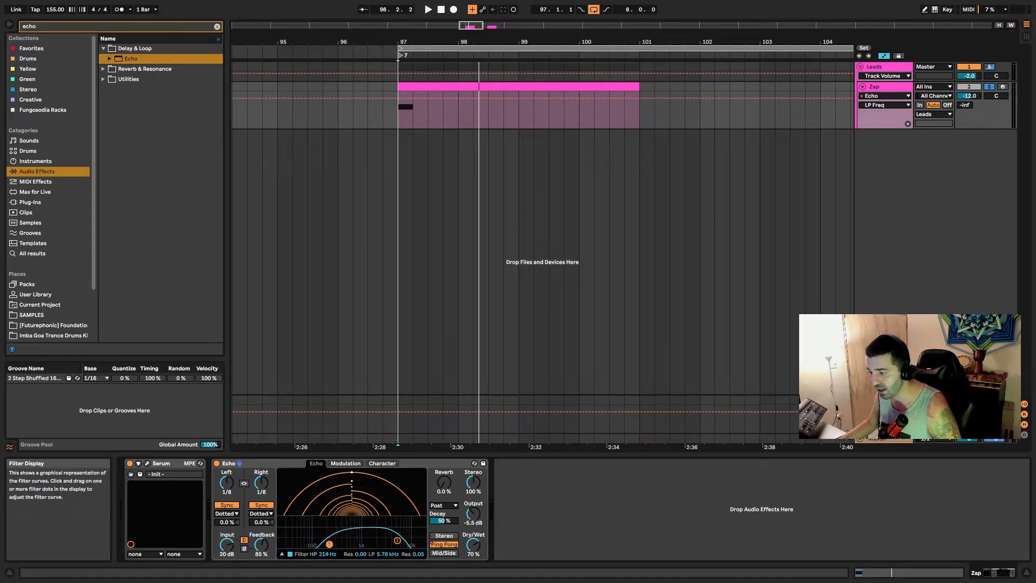
left_click(282, 554)
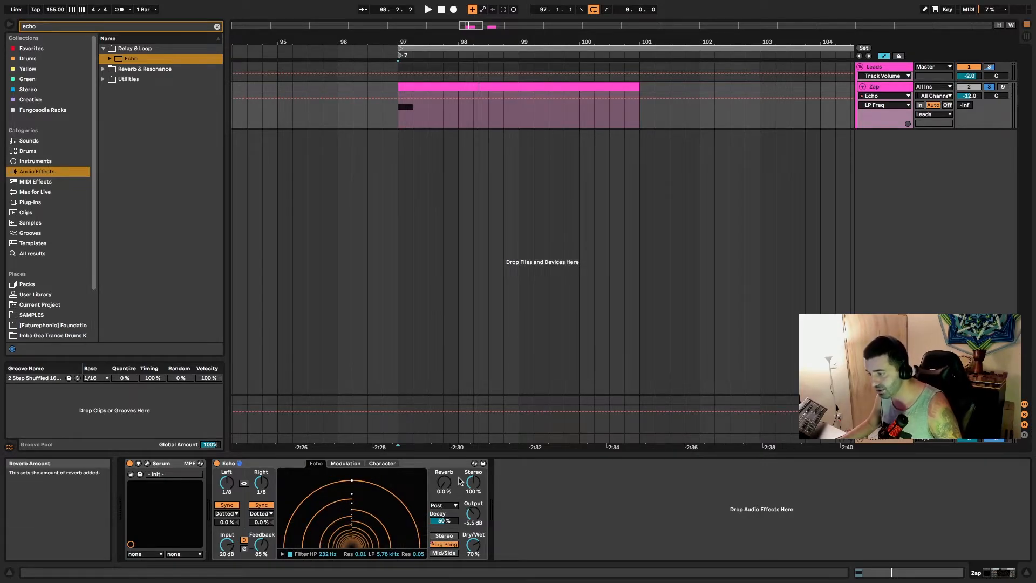
Raise Echo's reverb amount to 25% and set the reverb location to Pre.
left_click_drag(439, 487, 439, 473)
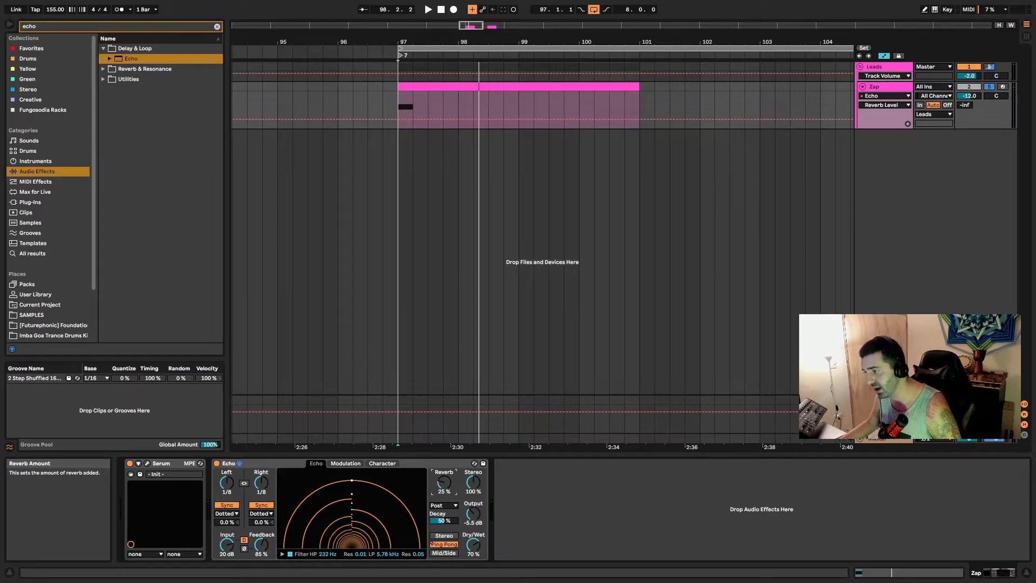
left_click(449, 507)
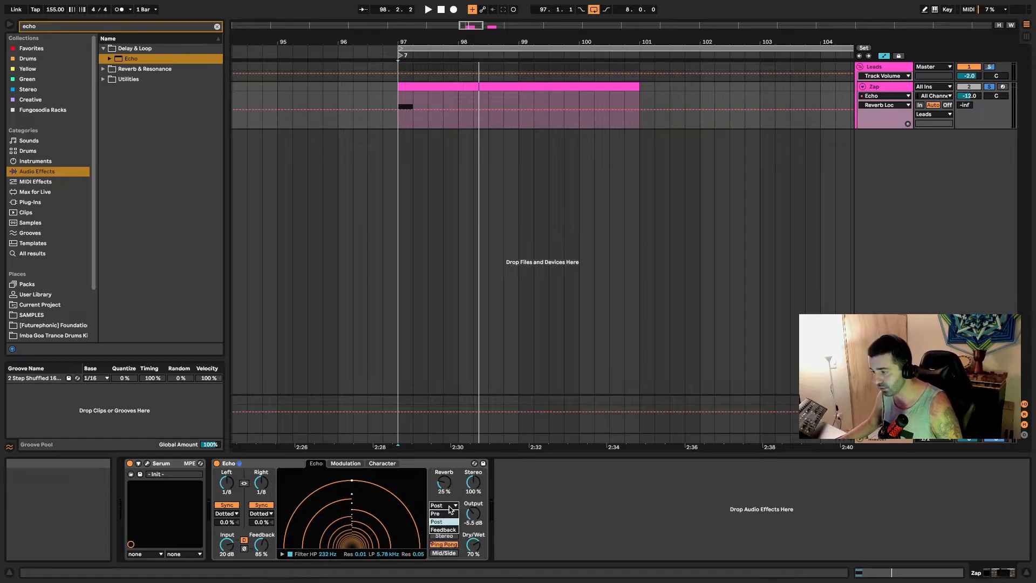
left_click(449, 507)
left_click(452, 509)
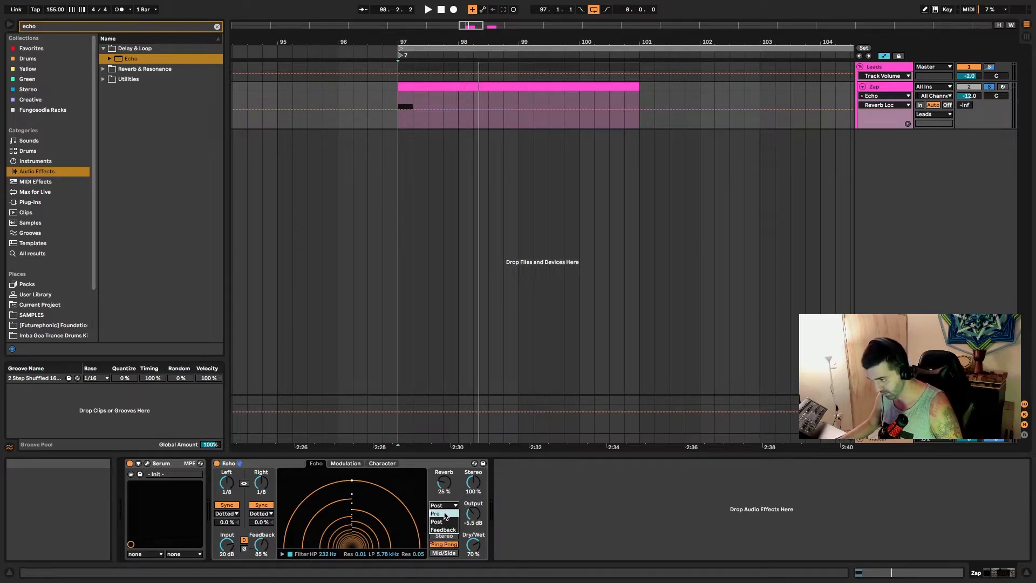
left_click(445, 515)
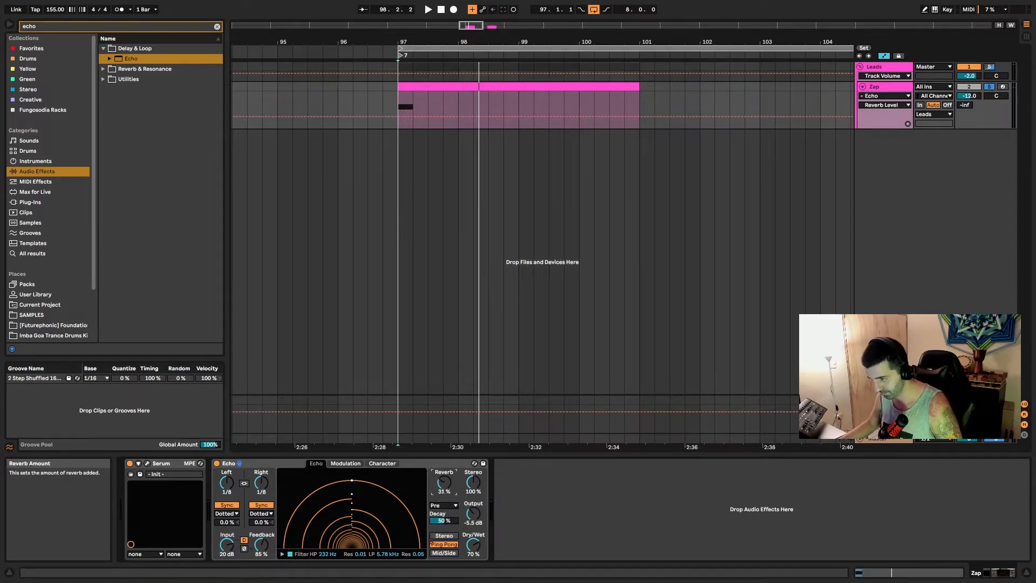
Audition the Zap clip with Echo's reverb location at Pre, Post and Feedback, raise the reverb to 36%, and leave Echo active.
key("space")
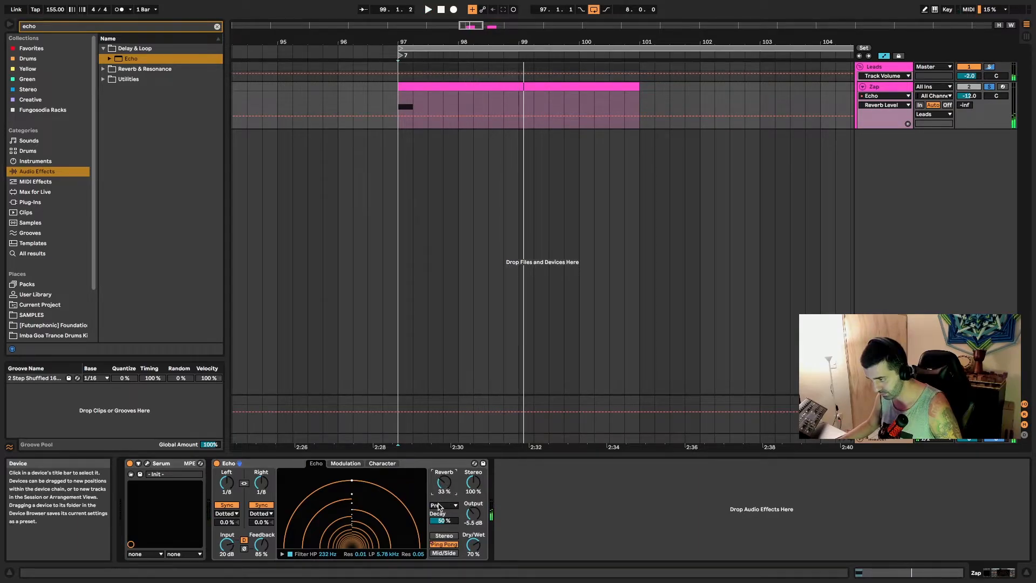
left_click(447, 506)
left_click(446, 521)
key("space")
key("space")
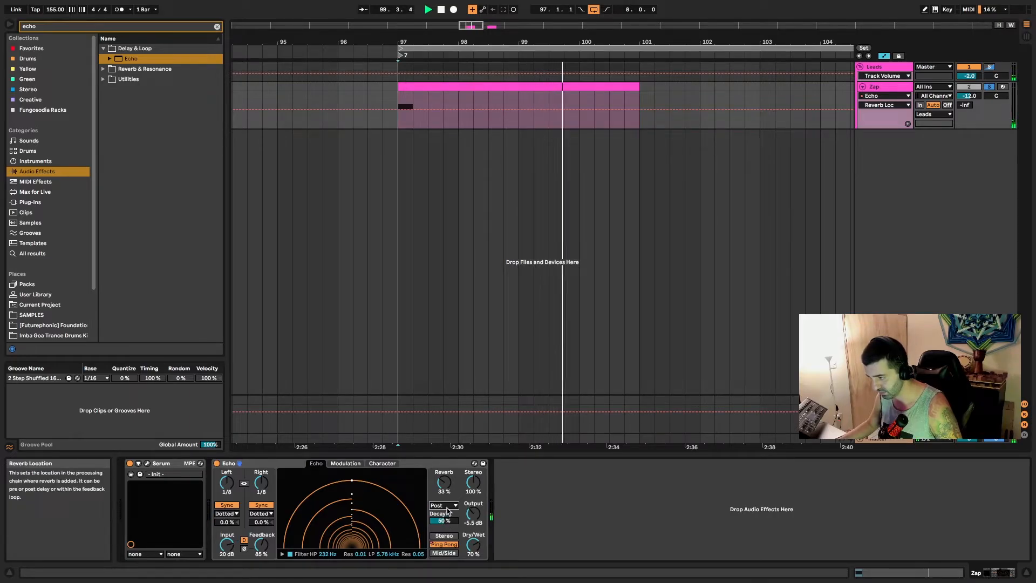
left_click(448, 507)
left_click(451, 531)
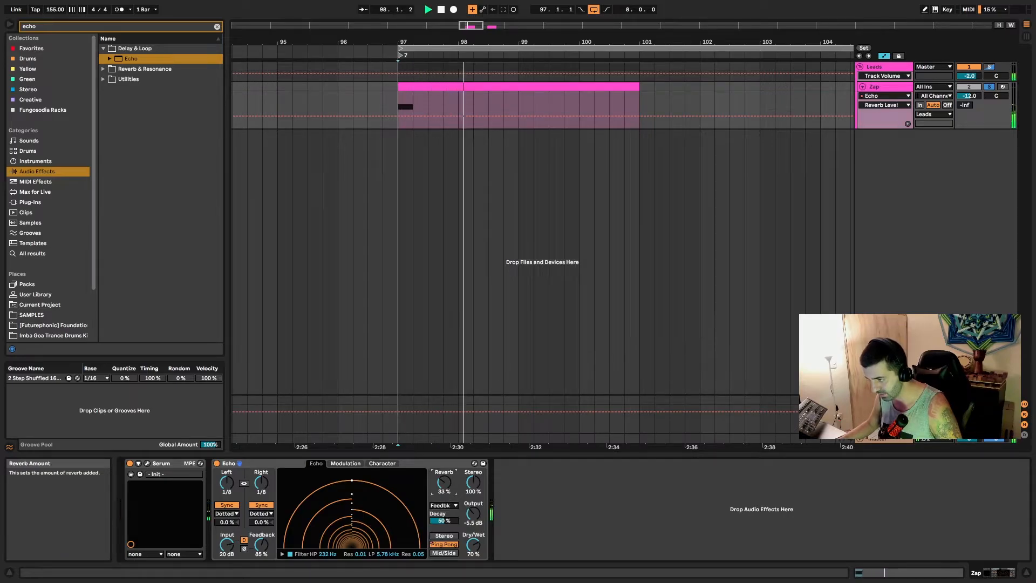
left_click_drag(444, 482, 444, 469)
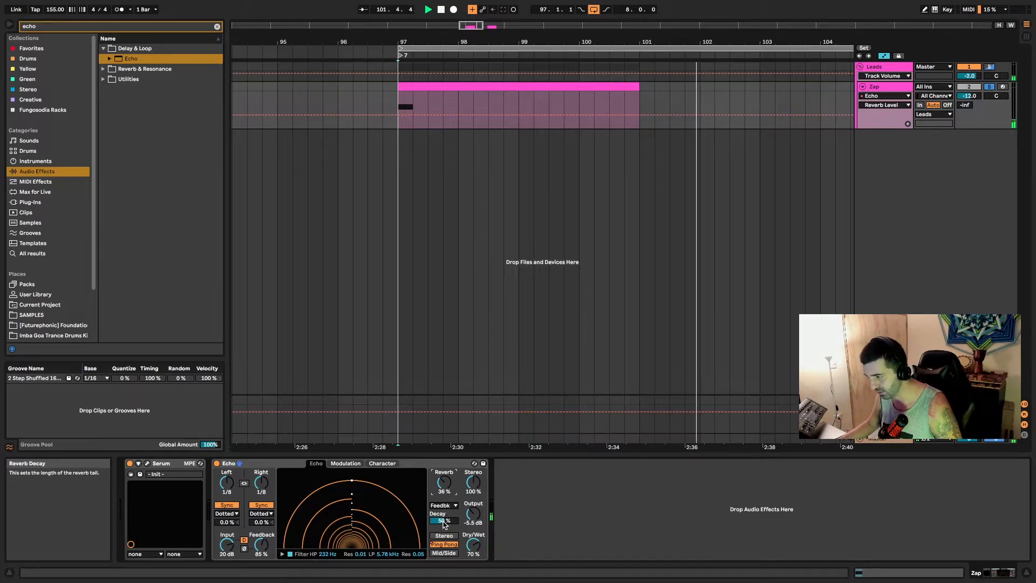
key("space")
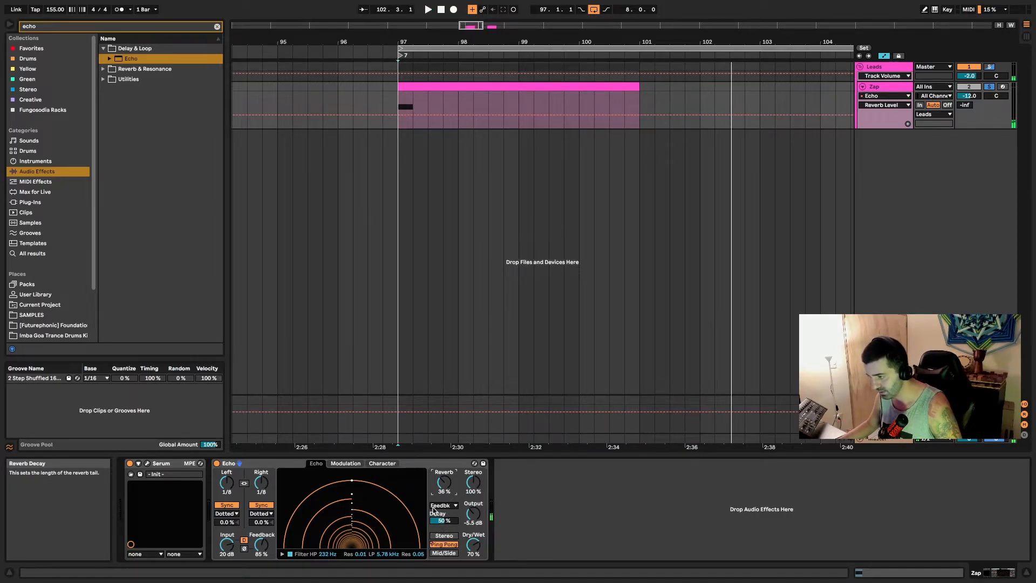
left_click(216, 464)
left_click(217, 463)
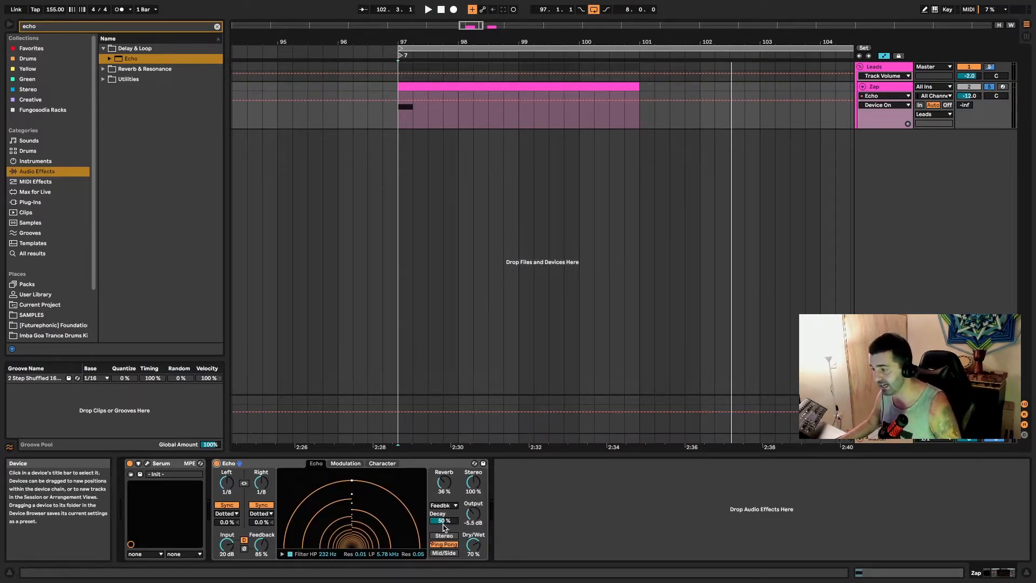
Set Echo's reverb location to Post and reduce the reverb decay to 33% while auditioning the Zap clip.
mouse_move(455, 521)
left_mouse_down()
mouse_move(454, 513)
mouse_move(455, 523)
left_mouse_up()
left_click(444, 505)
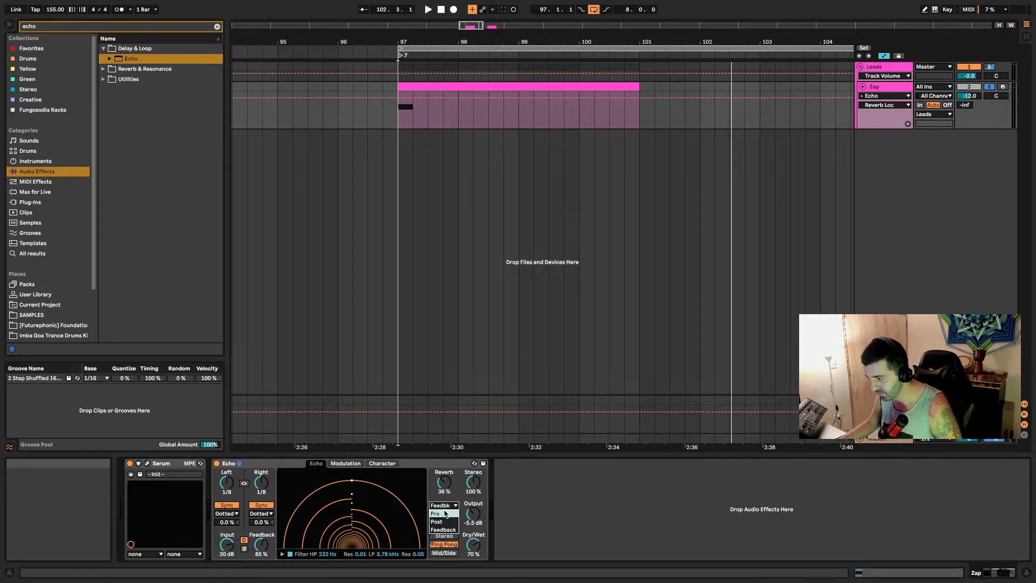
left_click(444, 513)
left_click(444, 508)
left_click(445, 522)
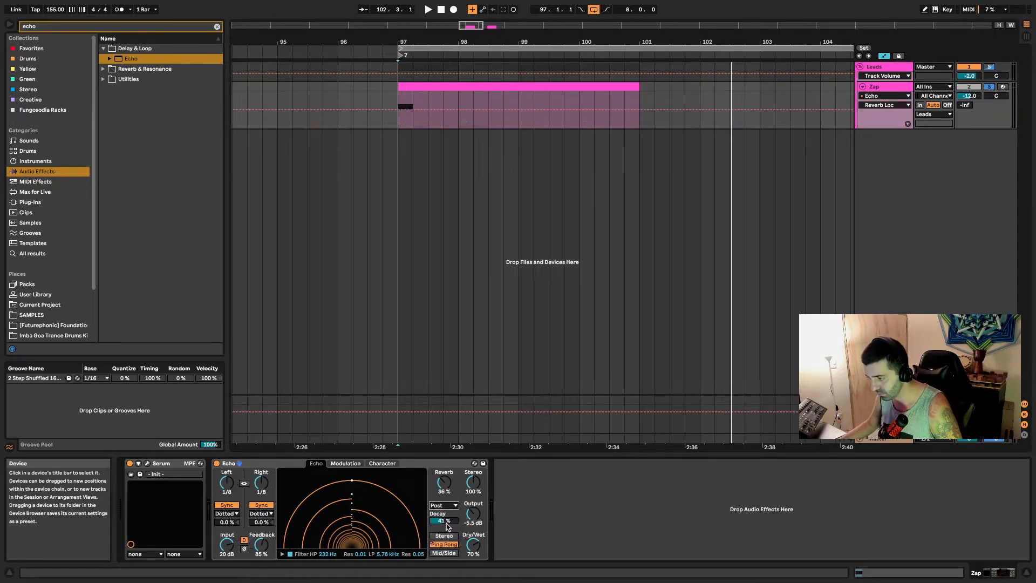
key("space")
mouse_move(443, 521)
left_mouse_down()
mouse_move(447, 504)
mouse_move(448, 529)
left_mouse_up()
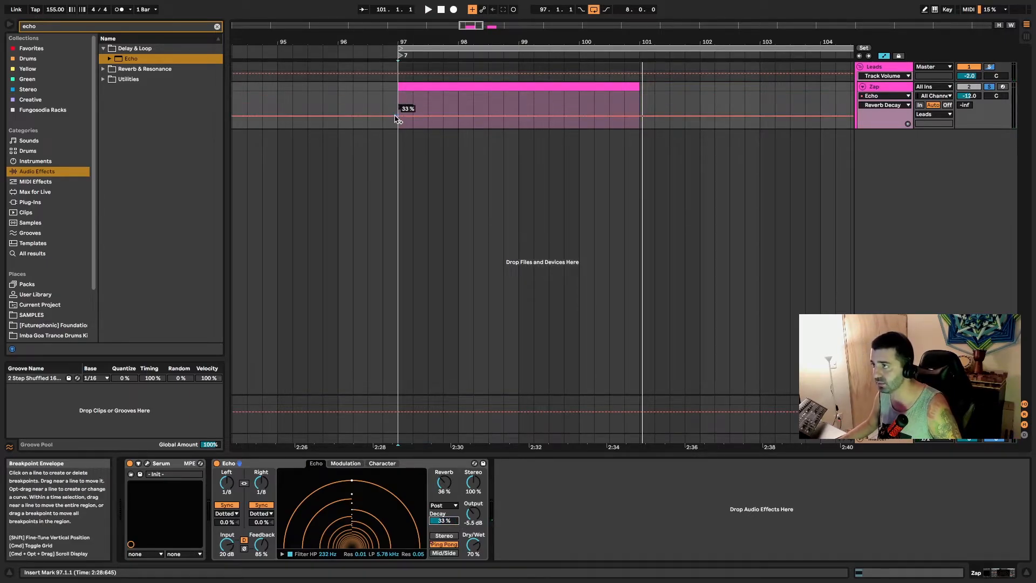
Try drawing rising and falling reverb decay automation across the Zap clip and audition it.
left_click_drag(398, 116, 519, 128)
key("space")
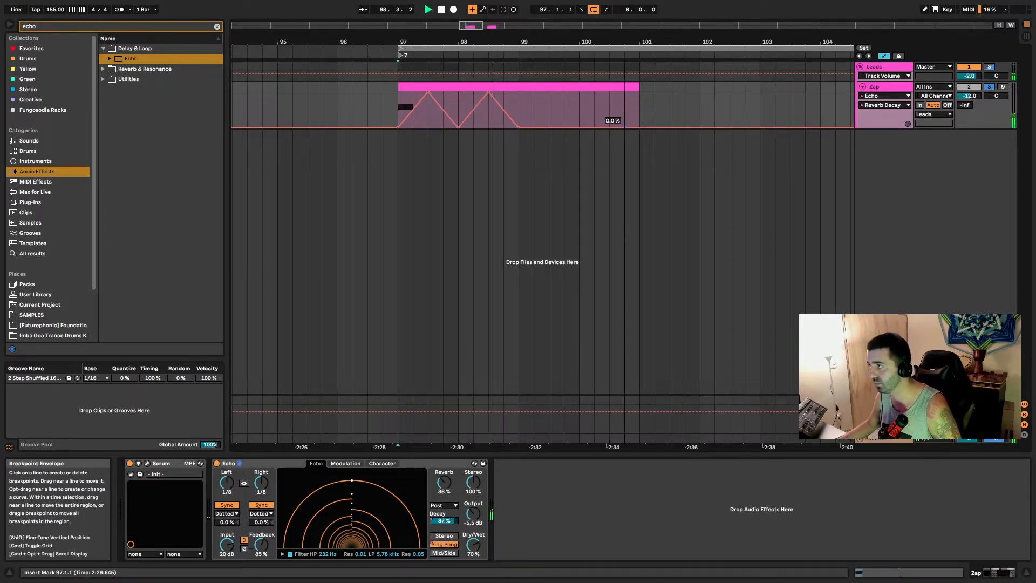
left_click_drag(640, 128, 609, 92)
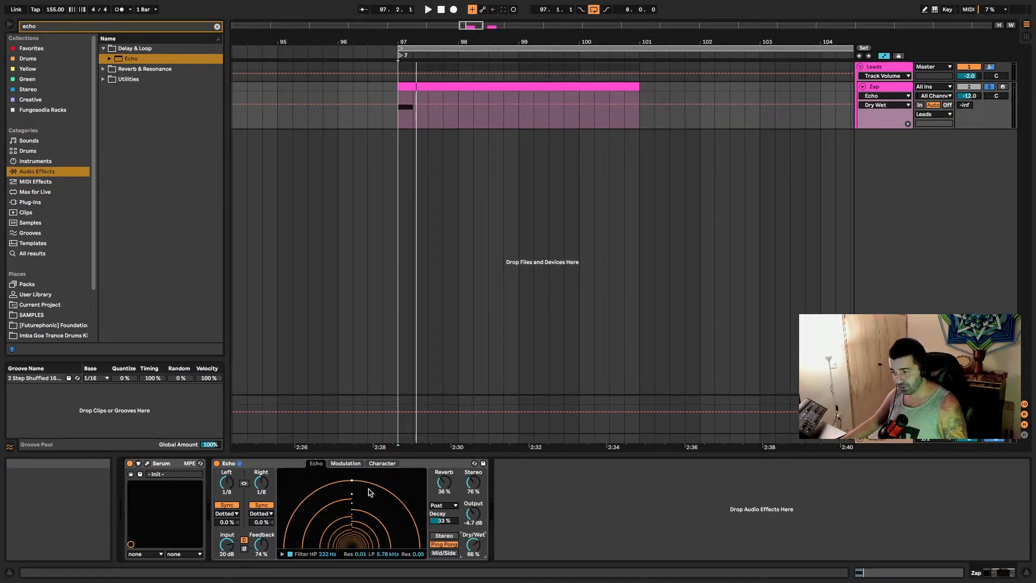
Show Echo's modulation settings and step through the triangle and sawtooth waveforms to the square wave.
left_click(348, 465)
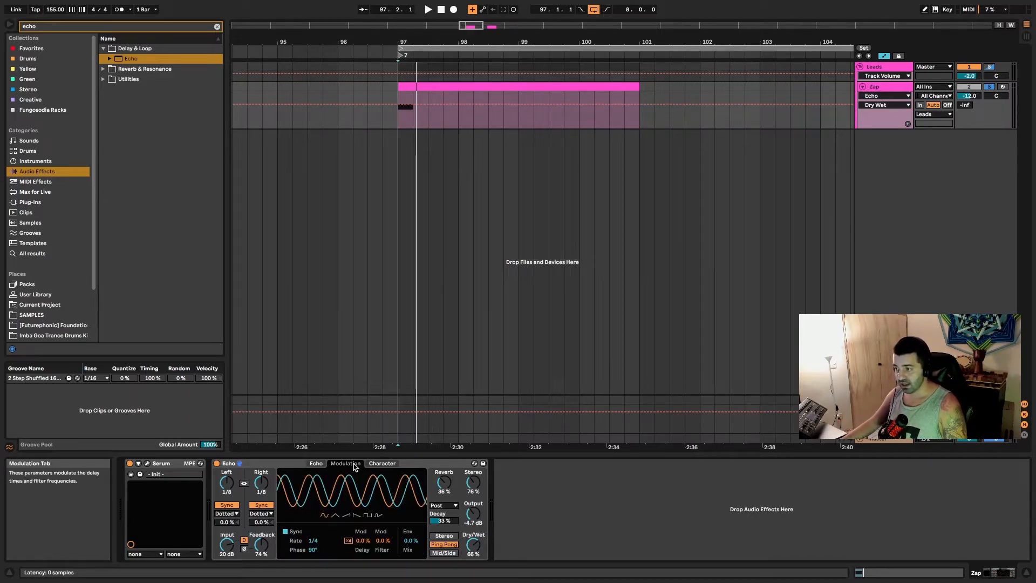
left_click(335, 516)
left_click(346, 515)
left_click(357, 516)
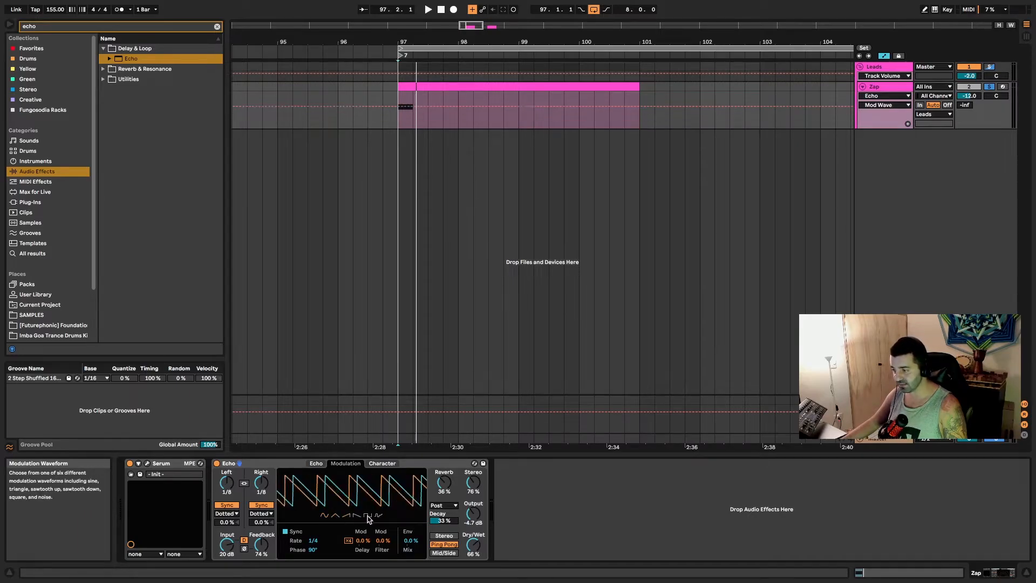
left_click(369, 516)
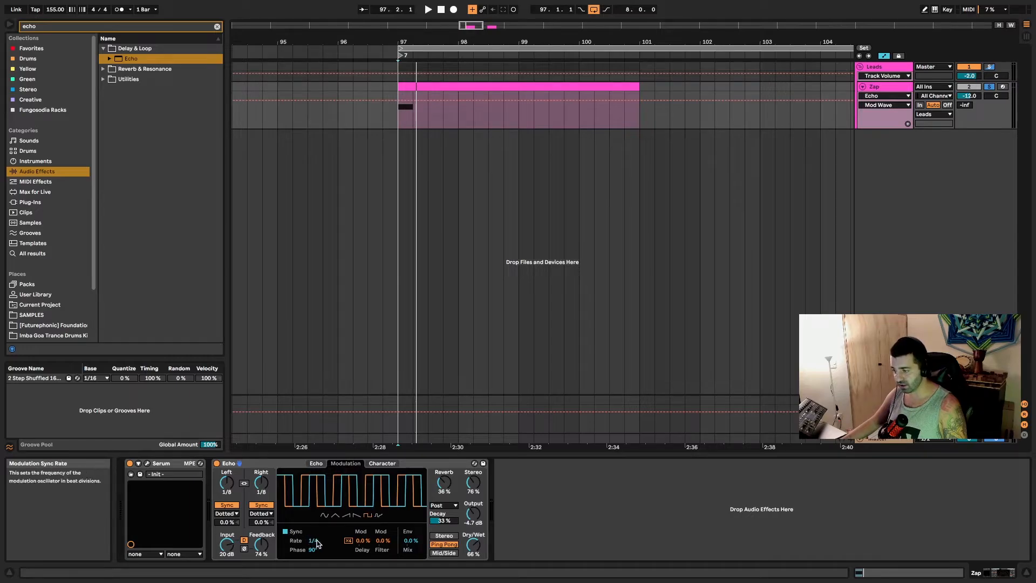
Try a 1/64 modulation rate, compare Sync off and on, and set the synced rate to 2 with a 138° phase.
left_click_drag(313, 540, 313, 518)
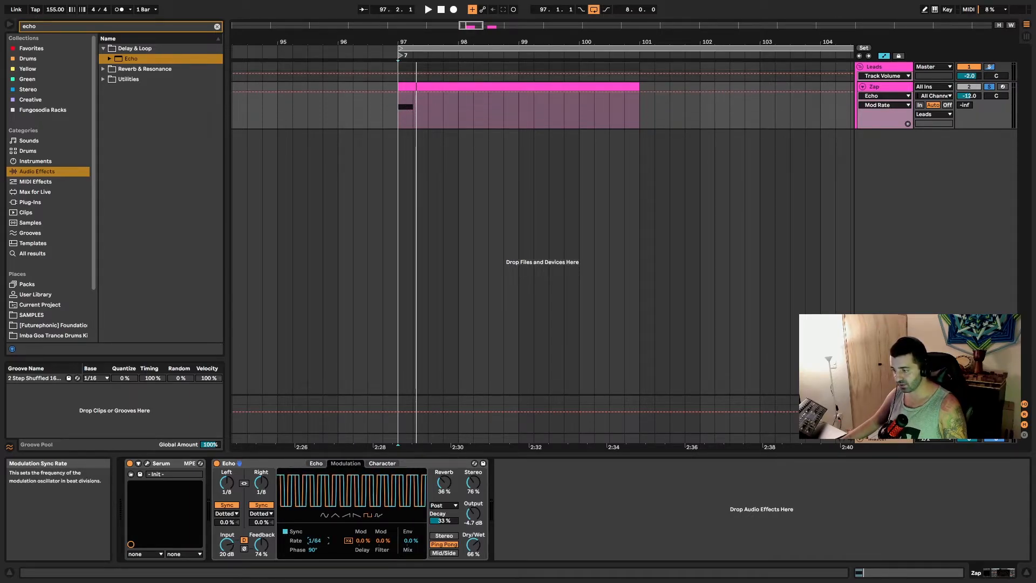
left_click(285, 532)
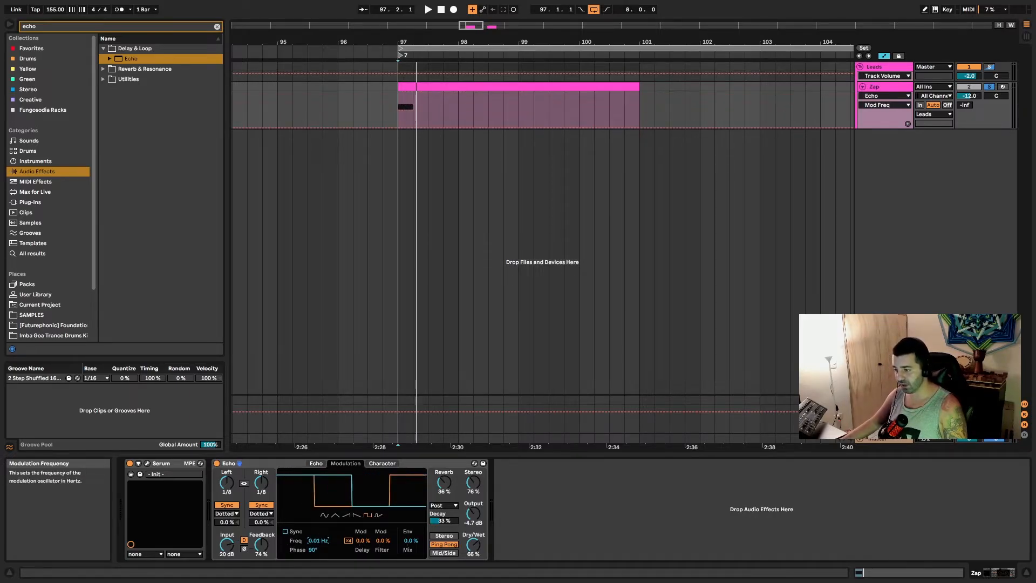
left_click(285, 532)
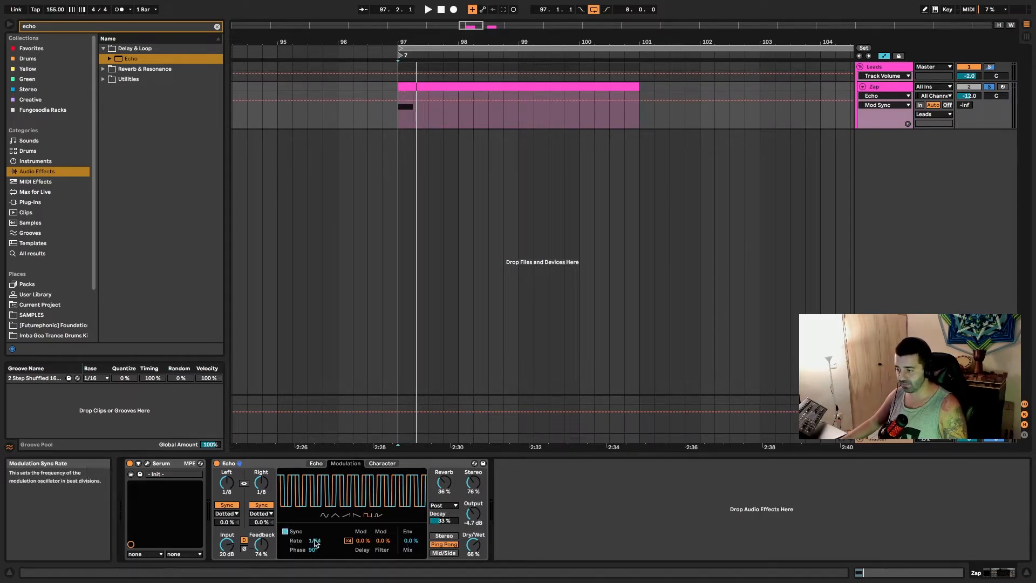
mouse_move(315, 541)
left_mouse_down()
mouse_move(315, 569)
mouse_move(316, 524)
left_mouse_up()
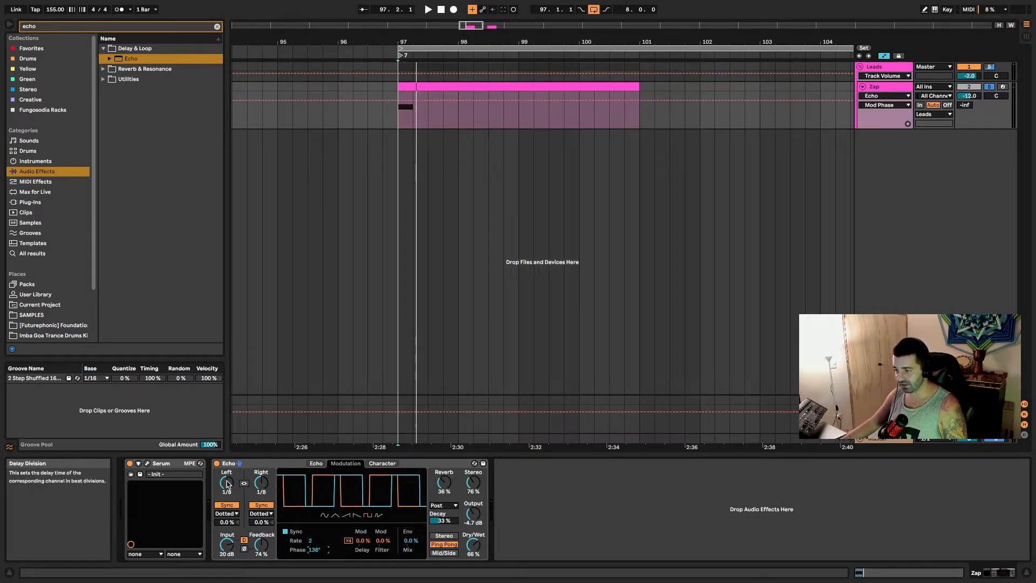
Try Echo's Stereo and Ping Pong modes, choose Mid/Side, and set the modulation to a sine wave at a 3/16 rate.
left_click(451, 537)
left_click(454, 545)
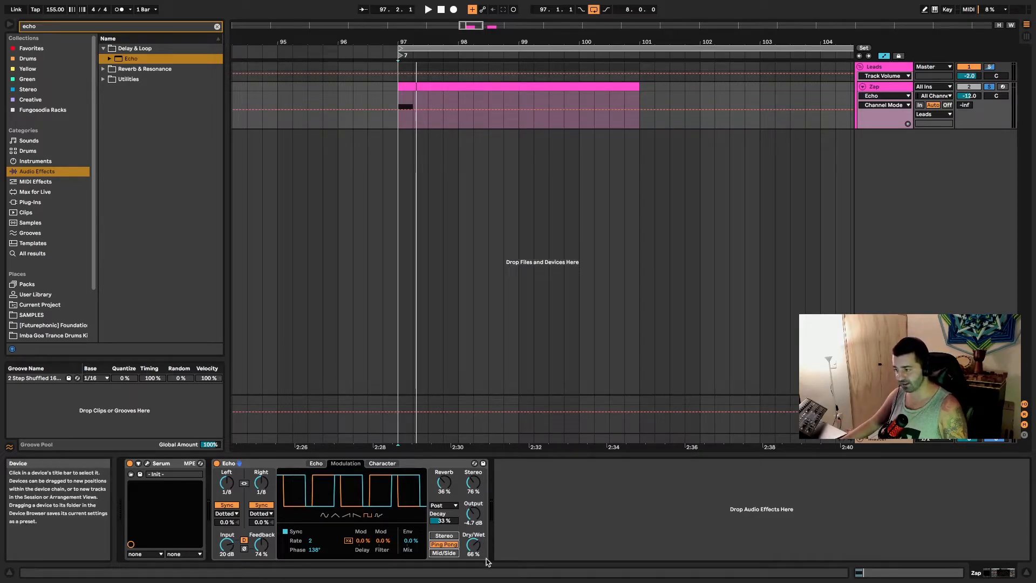
left_click(437, 553)
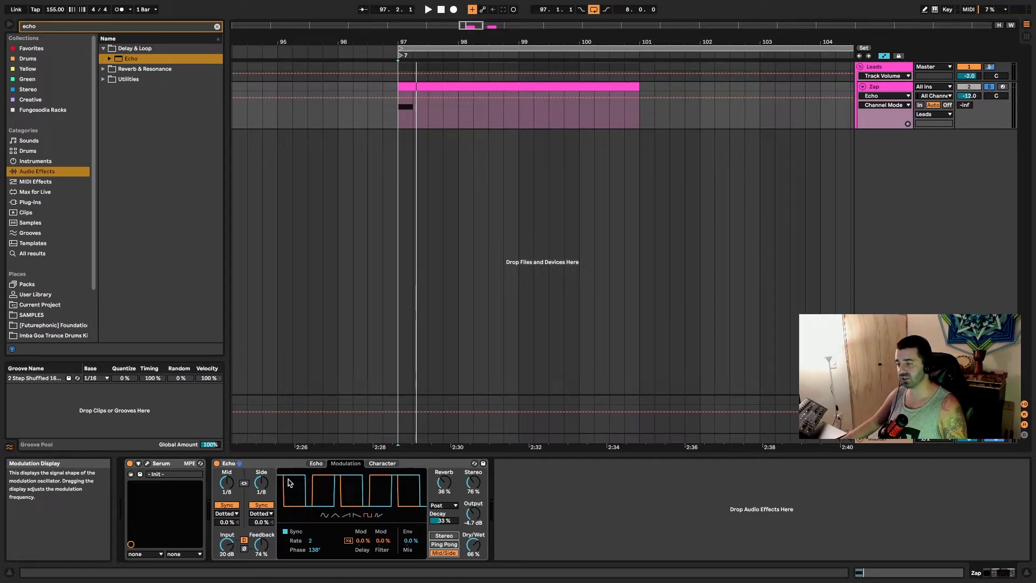
left_click_drag(312, 540, 312, 523)
left_click(324, 515)
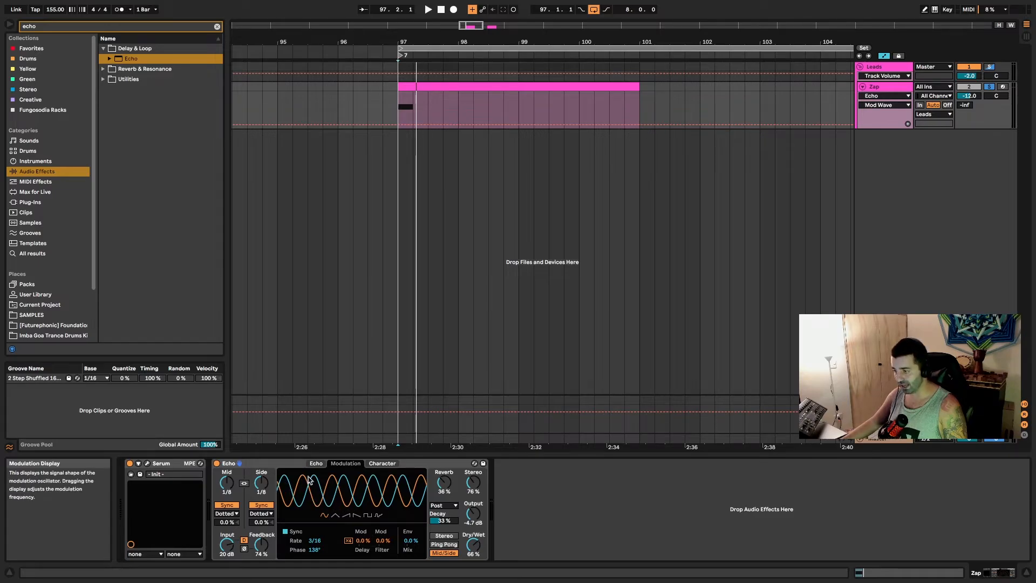
Raise the modulation amount on Echo's delay time to 100%, auditioning the Zap clip along the way.
left_click(363, 540)
left_click_drag(363, 541, 363, 546)
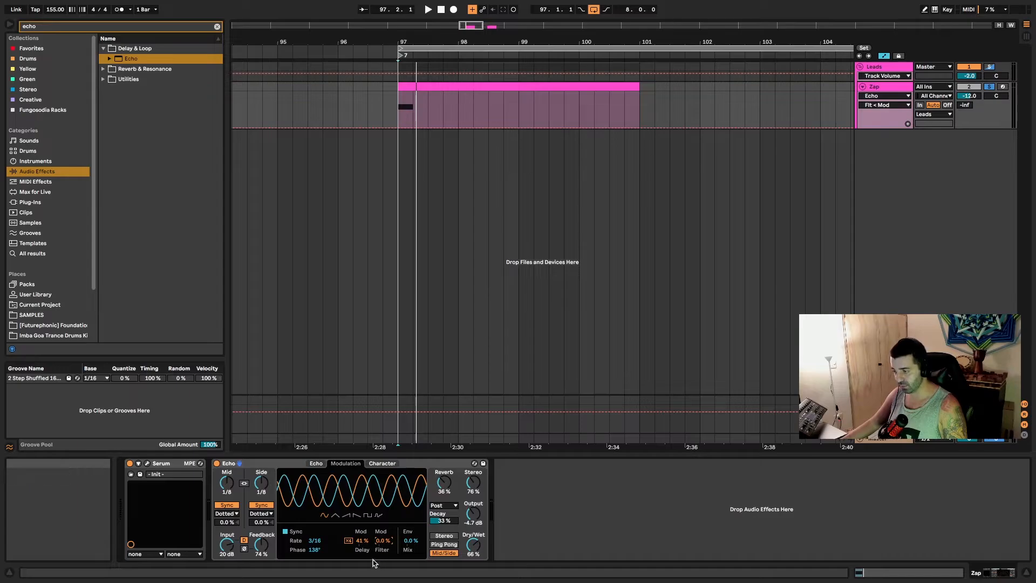
left_click(362, 540)
left_click_drag(363, 540, 362, 543)
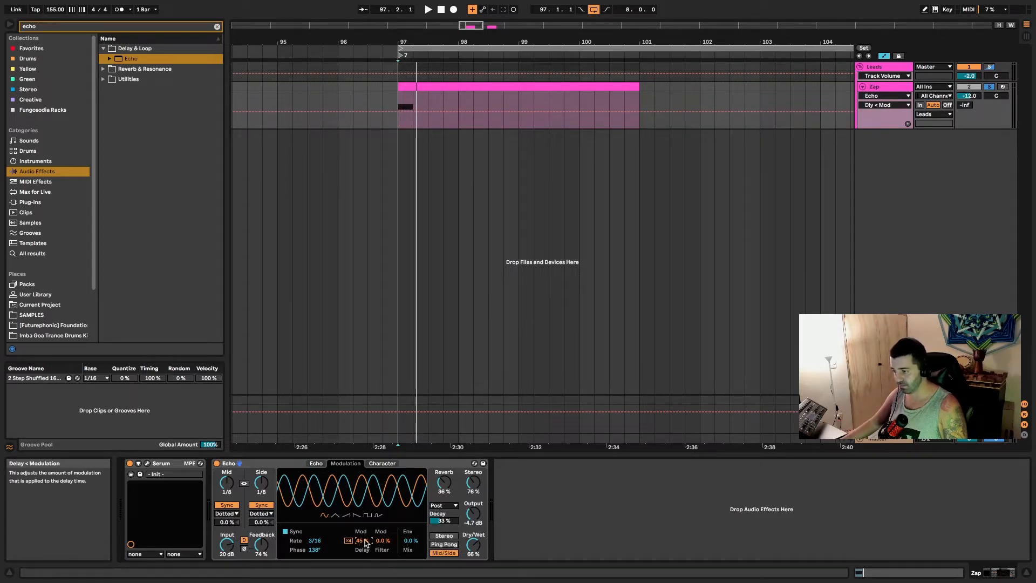
key("space")
left_click_drag(366, 543, 365, 526)
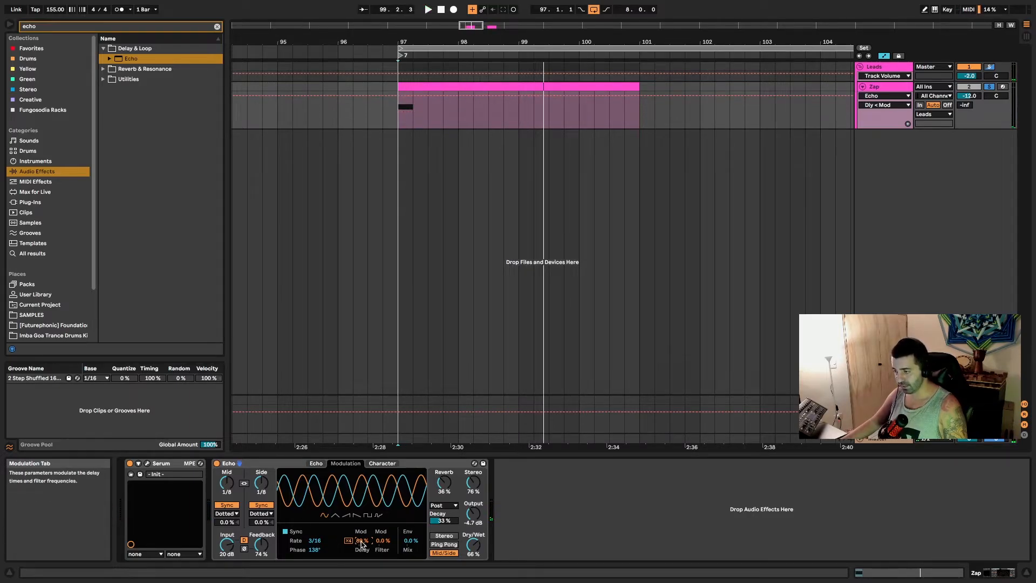
left_click_drag(361, 543, 361, 538)
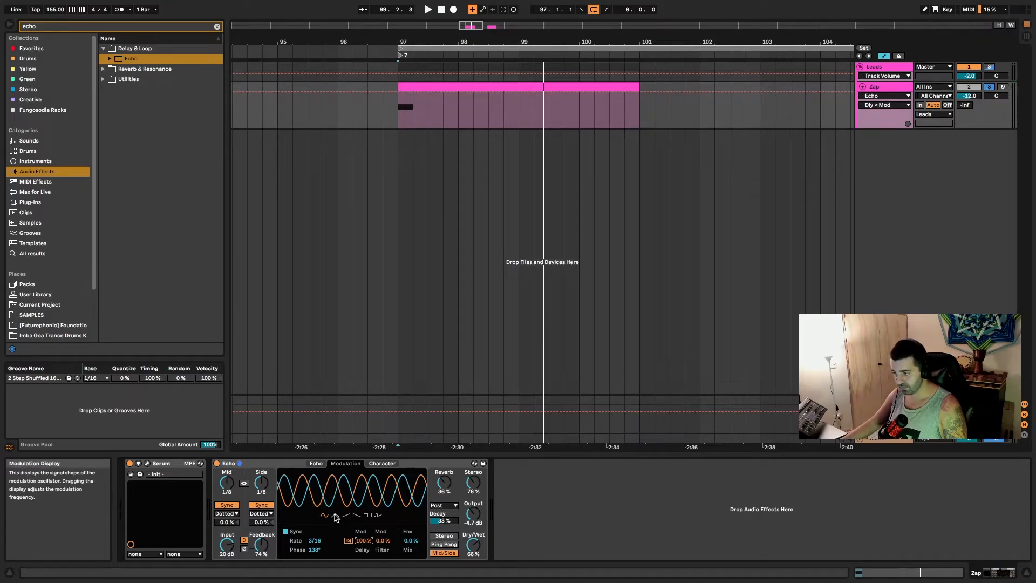
Set the modulation phase to 180° and compare modulation rates of 1/8 and 1/4 on the Zap clip, leaving 1/4.
mouse_move(314, 550)
left_mouse_down()
mouse_move(314, 537)
mouse_move(313, 547)
left_mouse_up()
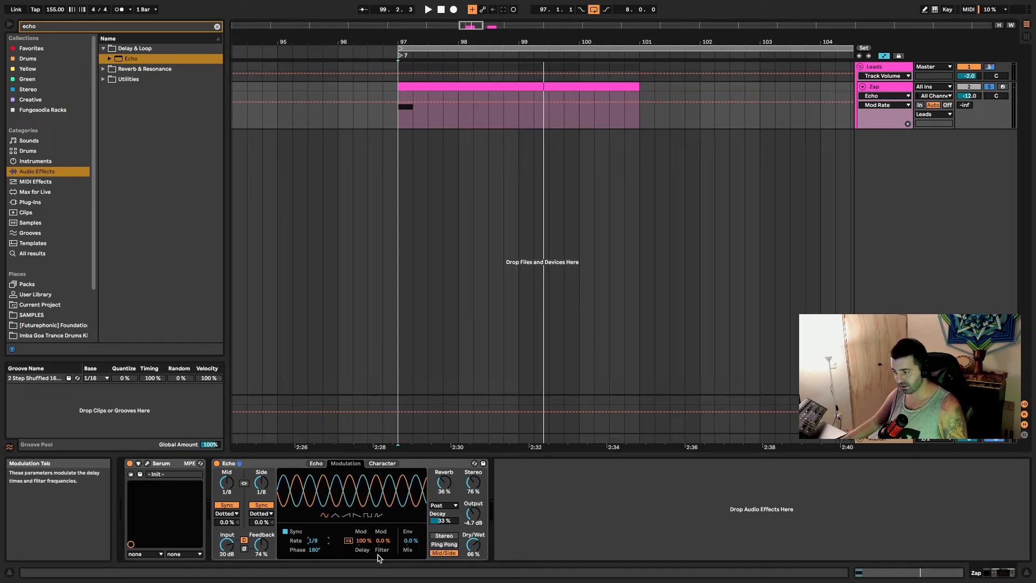
key("space")
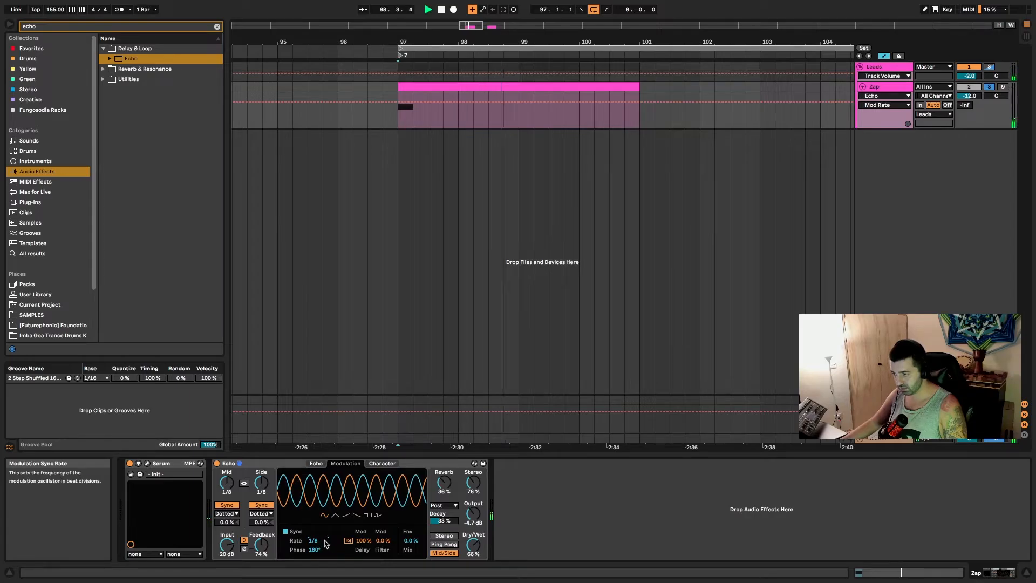
left_click_drag(313, 540, 319, 544)
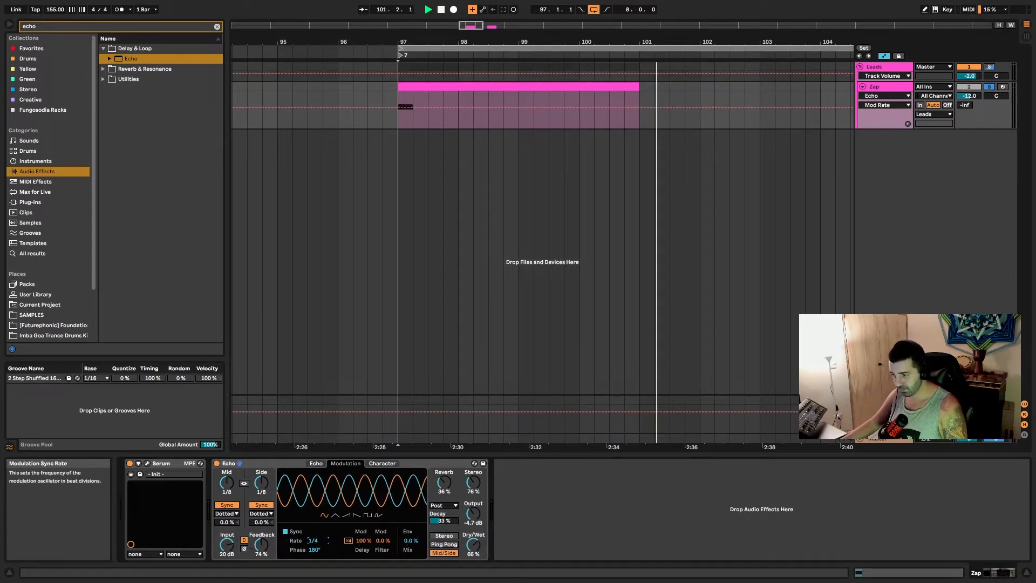
Audition Echo's triangle, sawtooth up, sawtooth down, square and noise modulation waveforms on the Zap clip.
left_click_drag(319, 542, 319, 540)
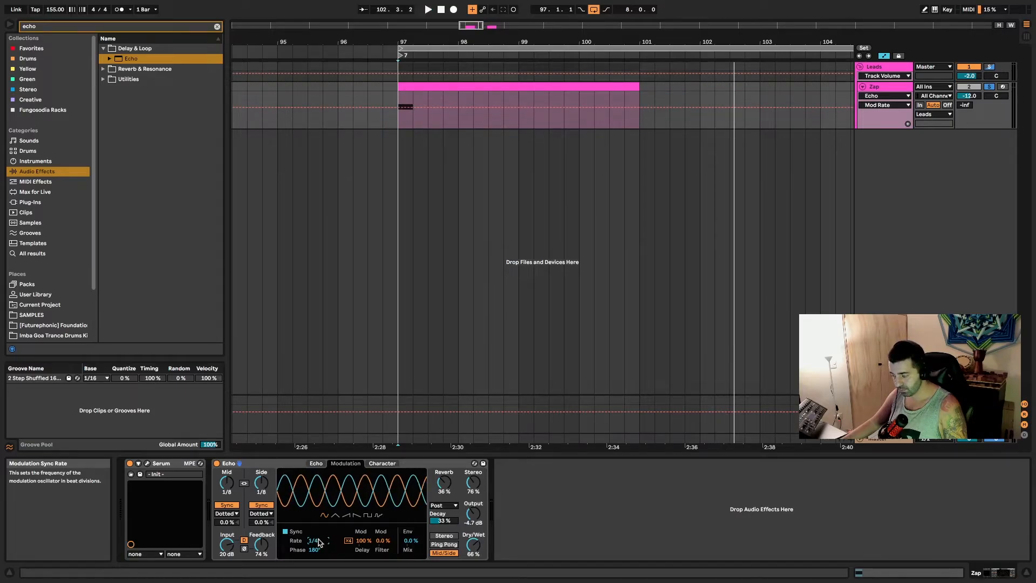
left_click(335, 517)
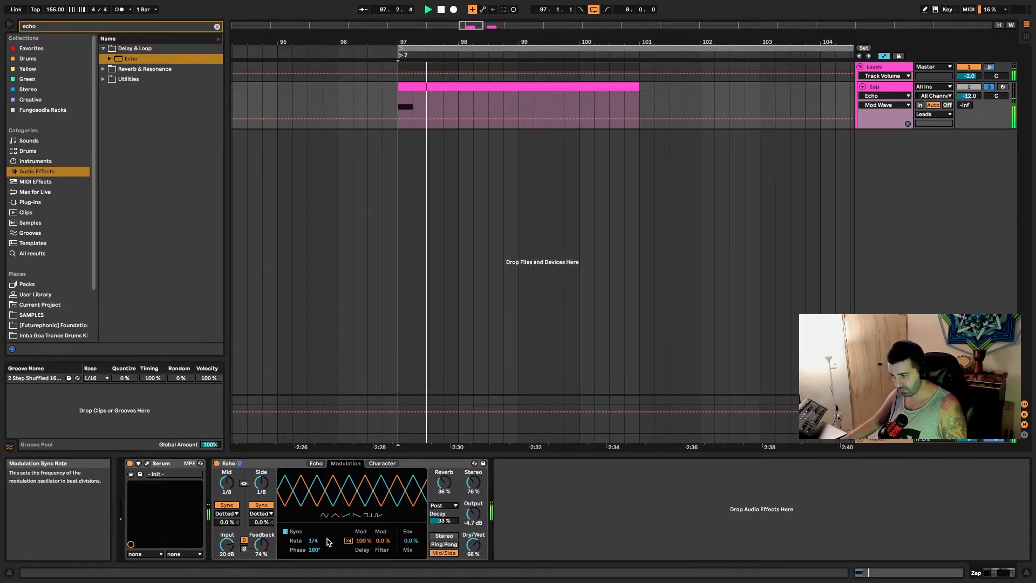
left_click(349, 517)
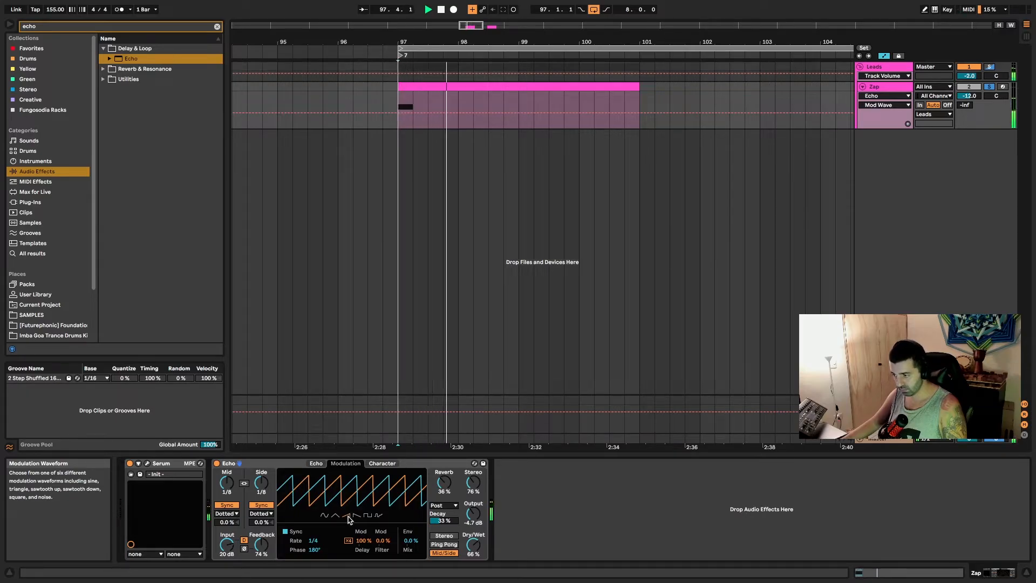
left_click(359, 515)
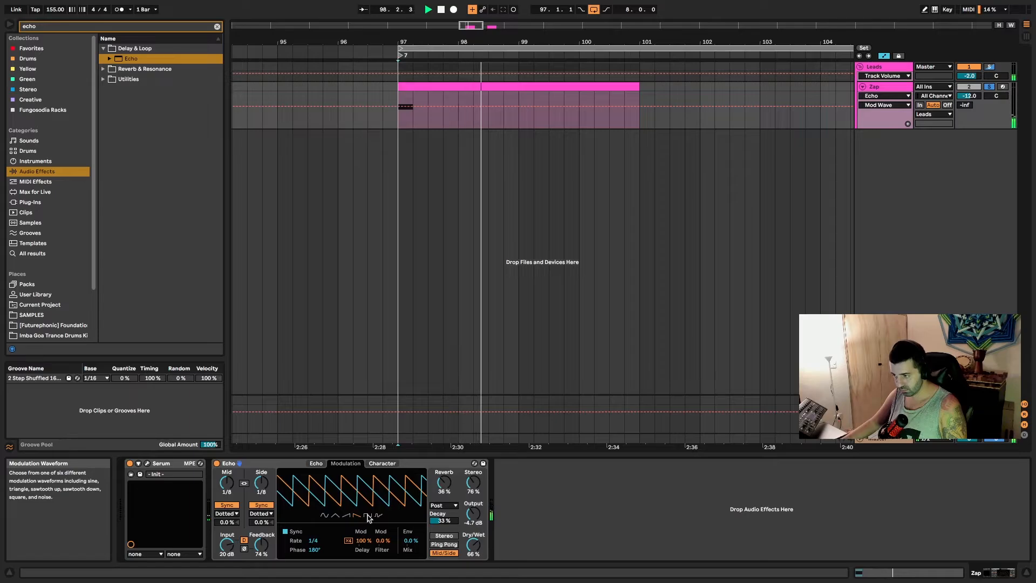
left_click(367, 516)
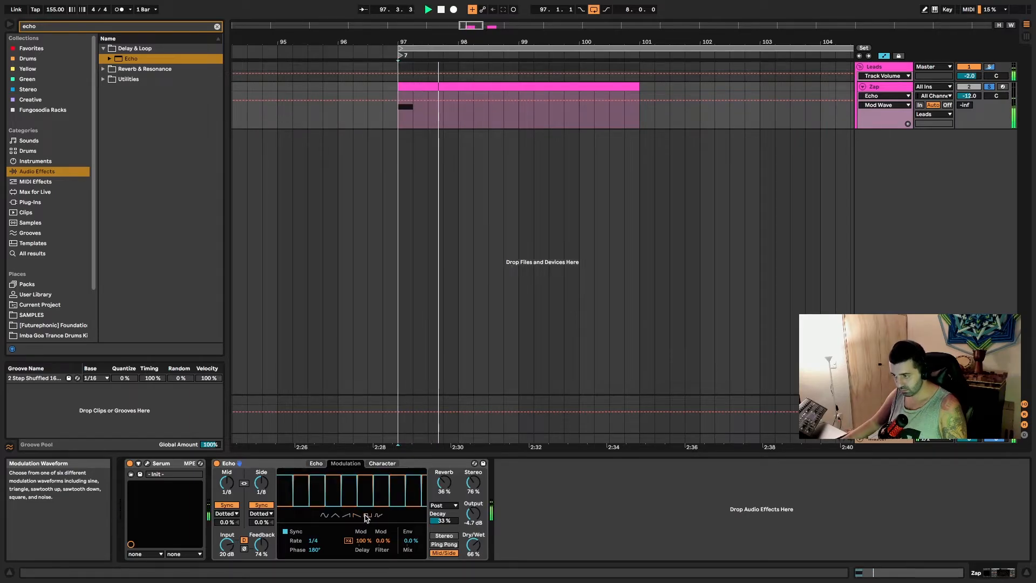
left_click(379, 516)
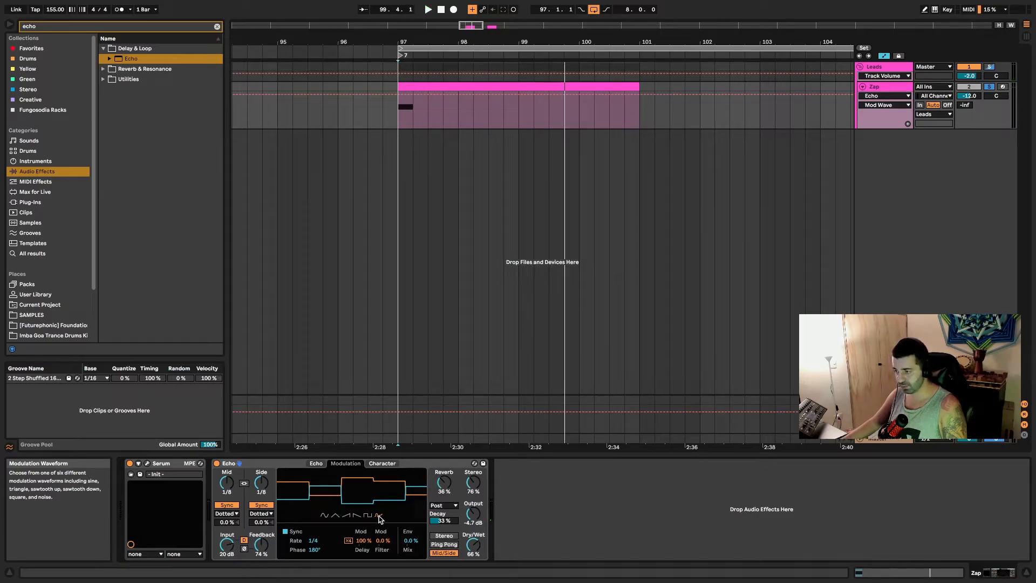
key("space")
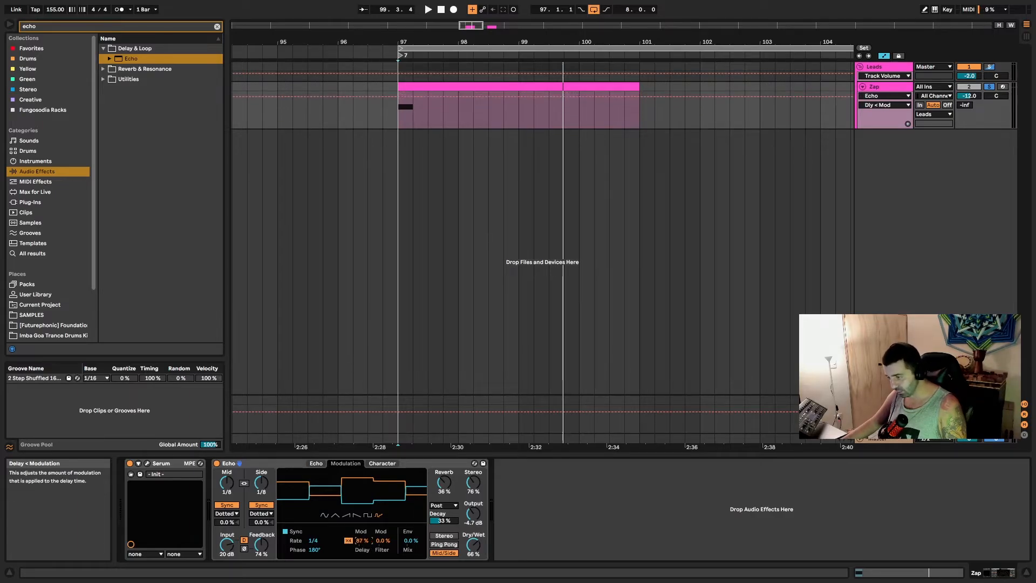
Return Echo's modulation to a sine wave, reduce delay-time modulation to 0%, and audition the Zap clip with filter modulation at 100%.
mouse_move(363, 540)
left_mouse_down()
mouse_move(363, 529)
mouse_move(363, 550)
left_mouse_up()
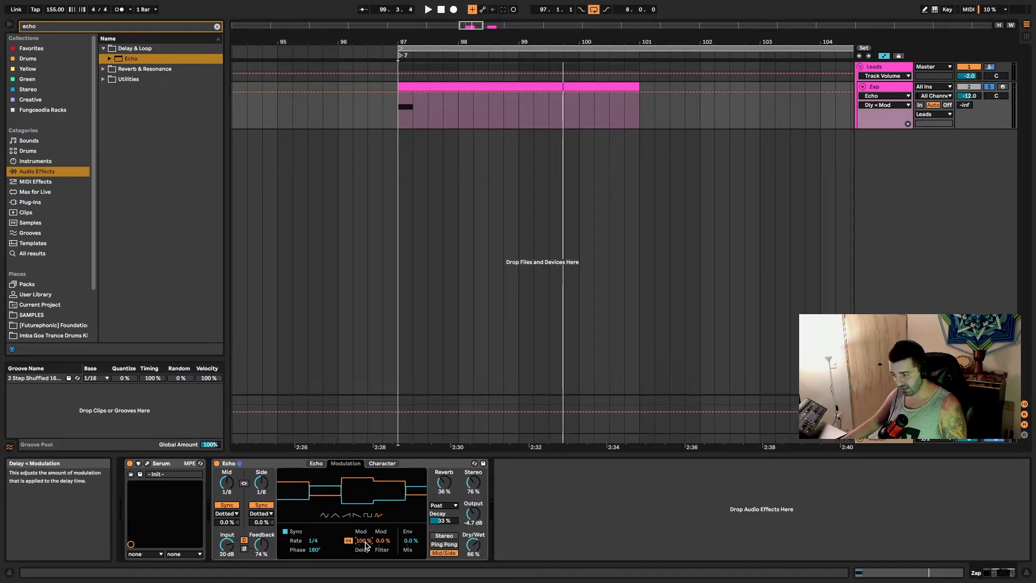
left_click(324, 515)
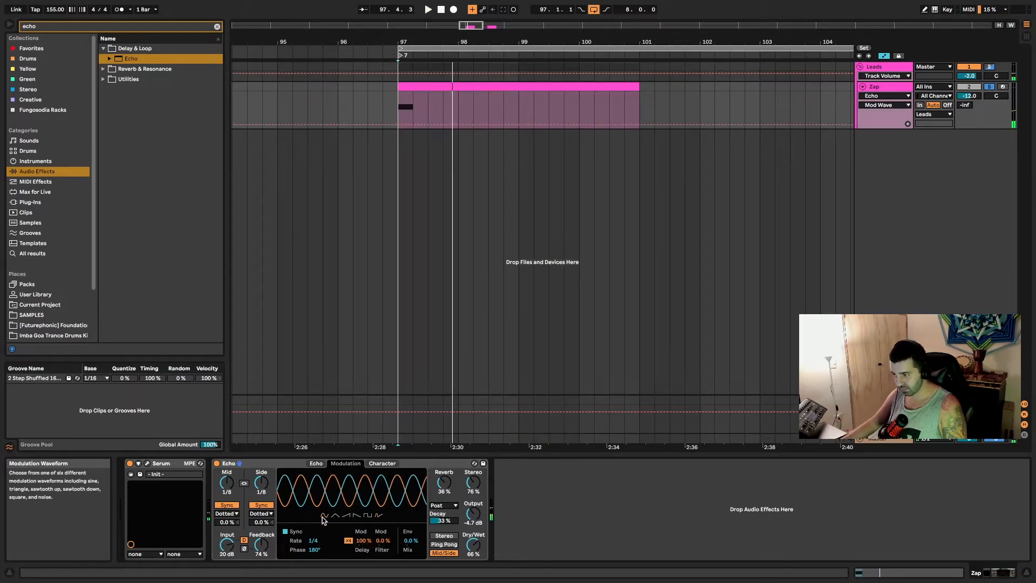
key("space")
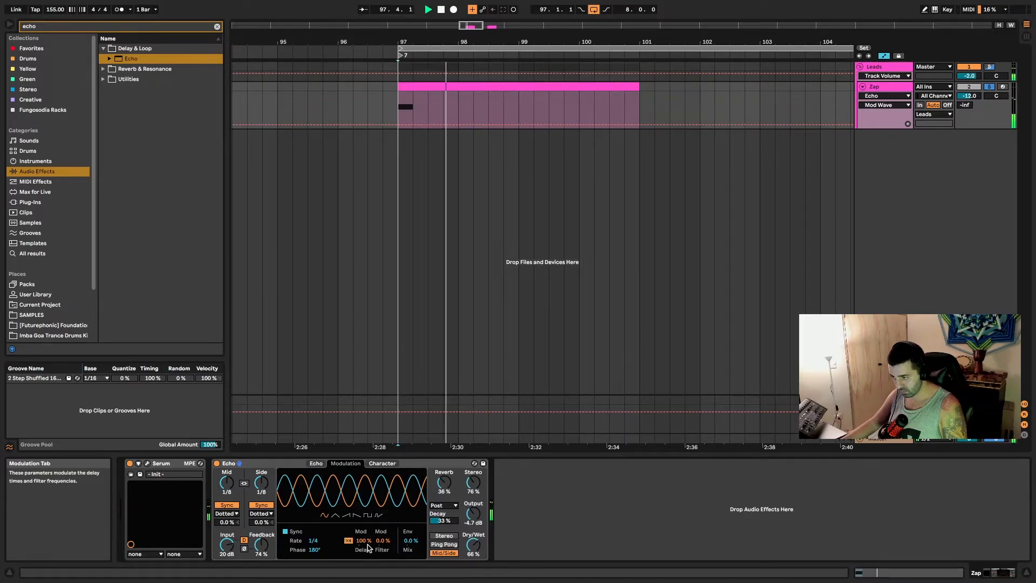
left_click_drag(363, 540, 362, 549)
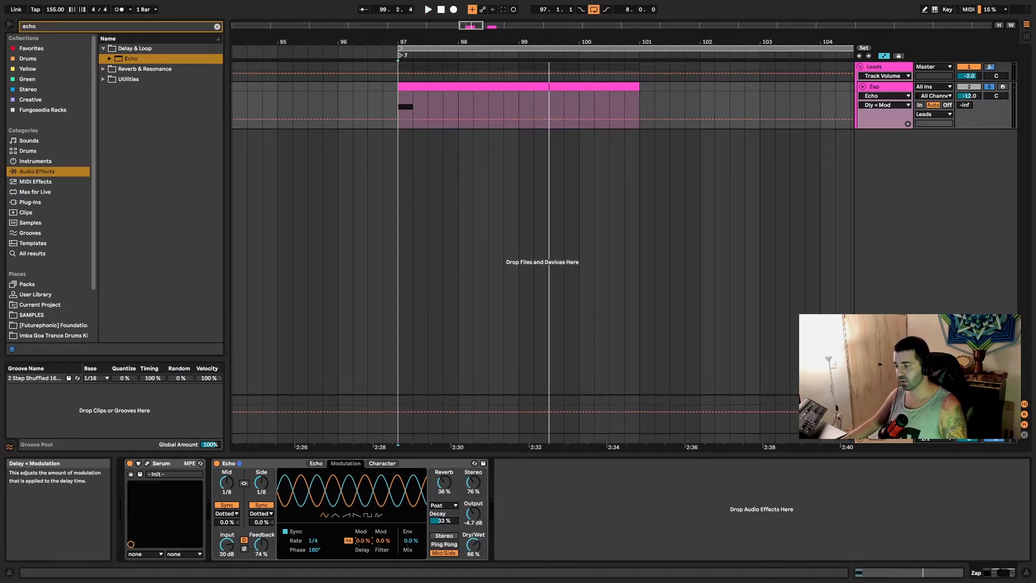
left_click(348, 540)
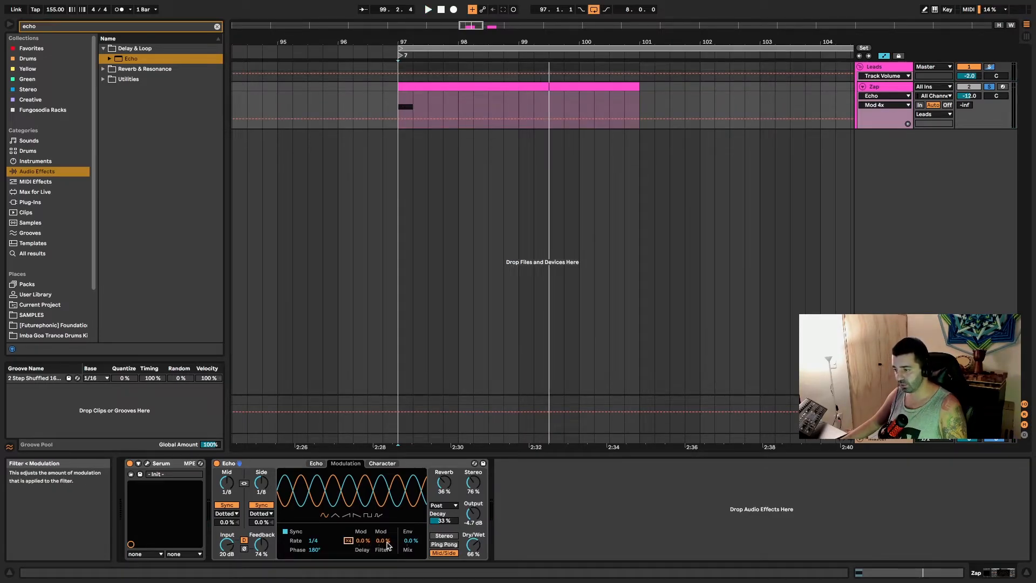
key("space")
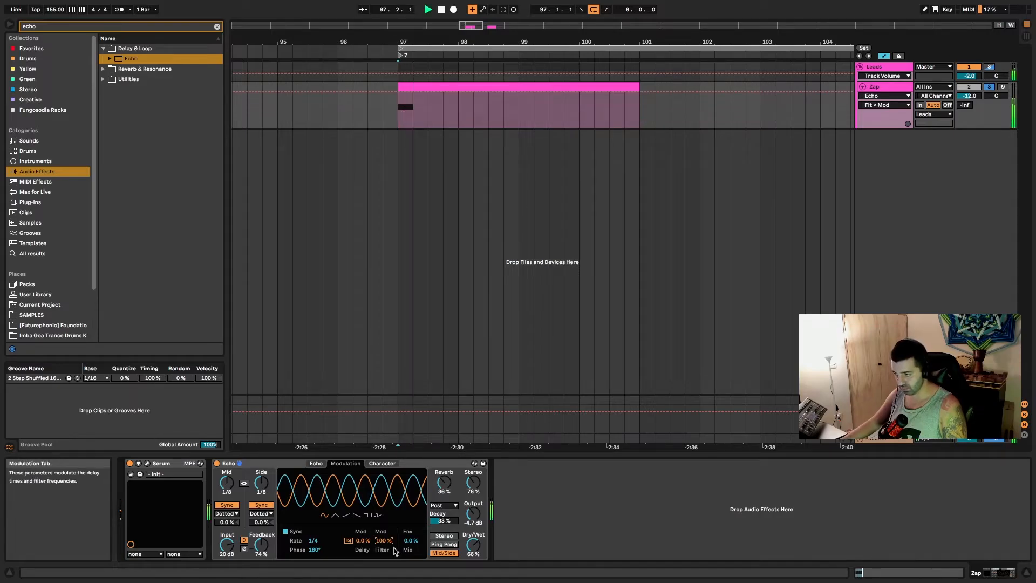
Switch Echo's modulation to a triangle wave at a synced 1/8 rate and audition it on the Zap clip.
left_click(336, 515)
left_click(313, 540)
mouse_move(313, 540)
left_mouse_down()
mouse_move(313, 518)
mouse_move(313, 570)
mouse_move(313, 518)
mouse_move(315, 541)
left_mouse_up()
key("space")
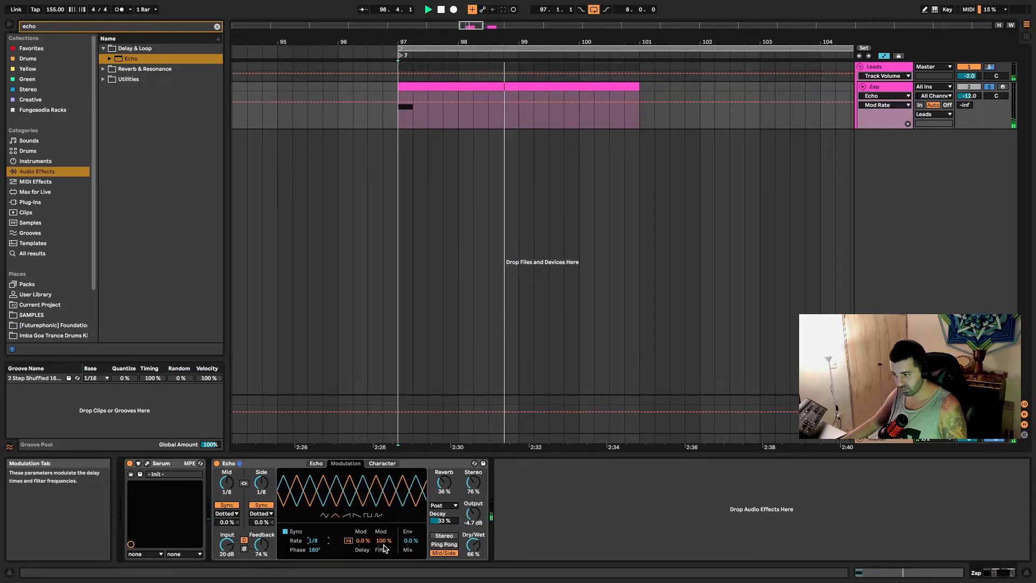
key("space")
key("space")
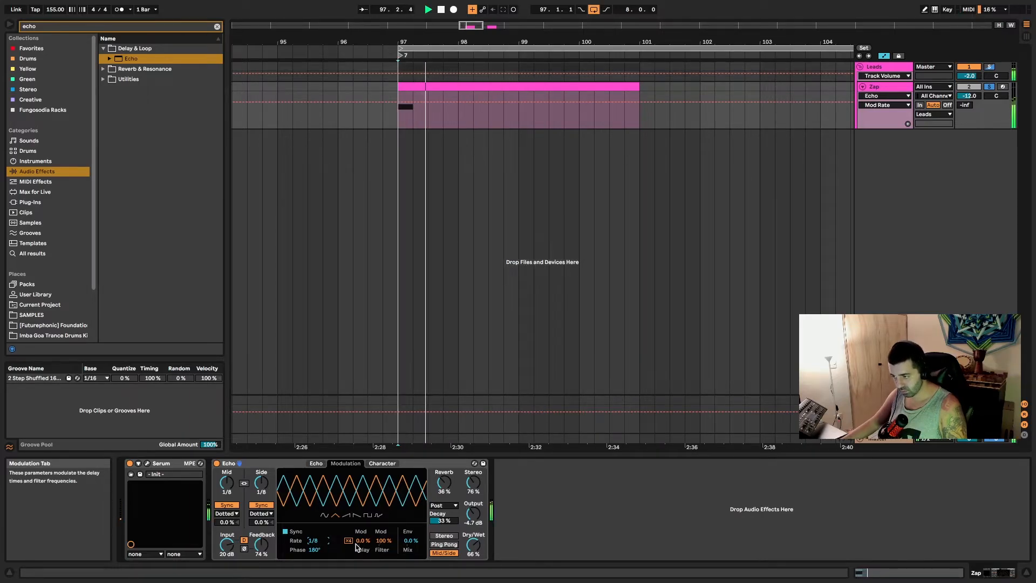
Try 74% modulation on Echo's delay time and 91% on its filter while replaying the Zap clip.
mouse_move(365, 545)
left_mouse_down()
mouse_move(365, 510)
mouse_move(383, 547)
left_mouse_up()
key("space")
key("space")
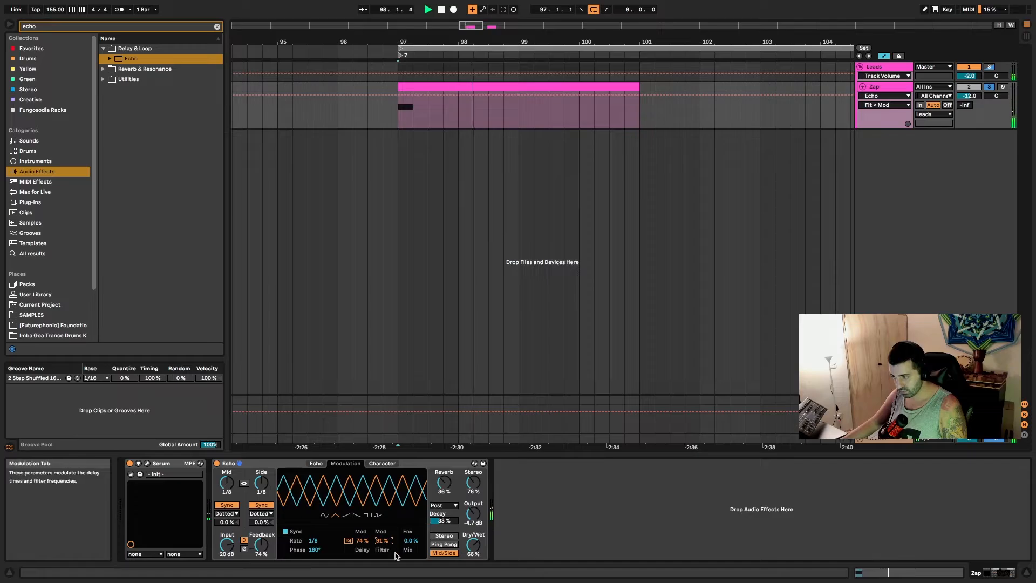
key("space")
key("space")
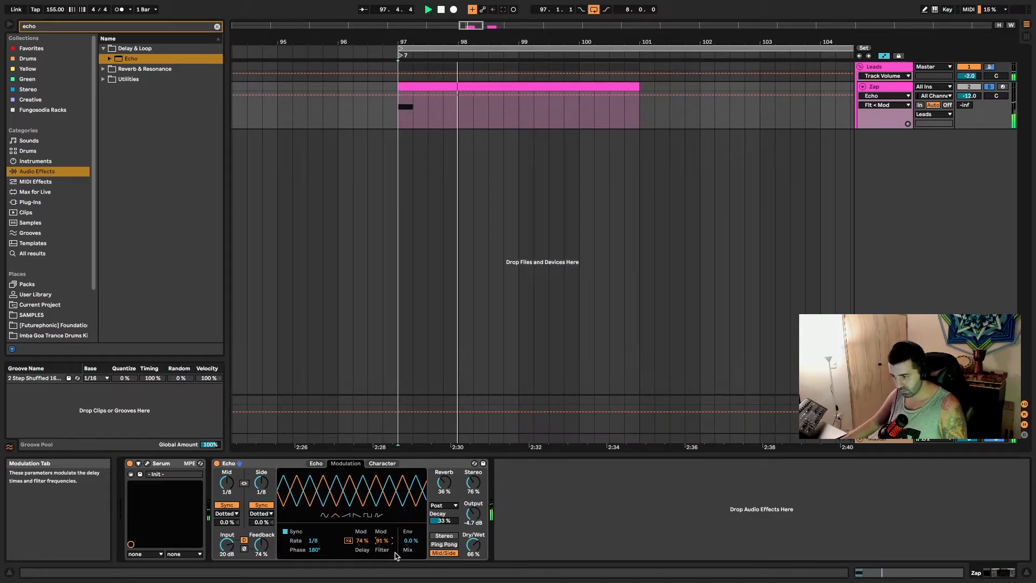
Raise Echo's feedback to 98% while auditioning, and set both the delay and filter modulation amounts to 0%.
left_click_drag(269, 554, 265, 545)
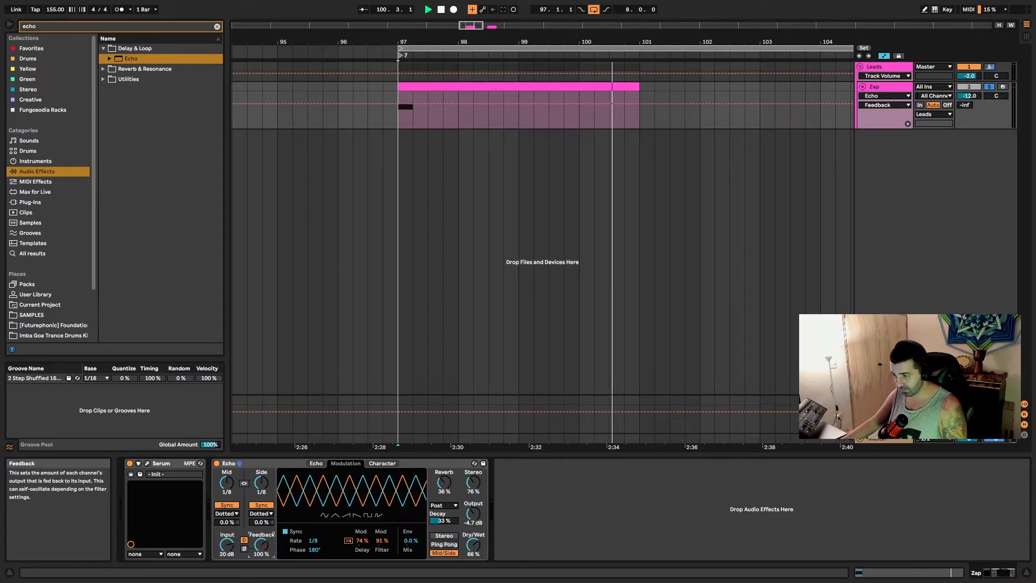
key("space")
key("space")
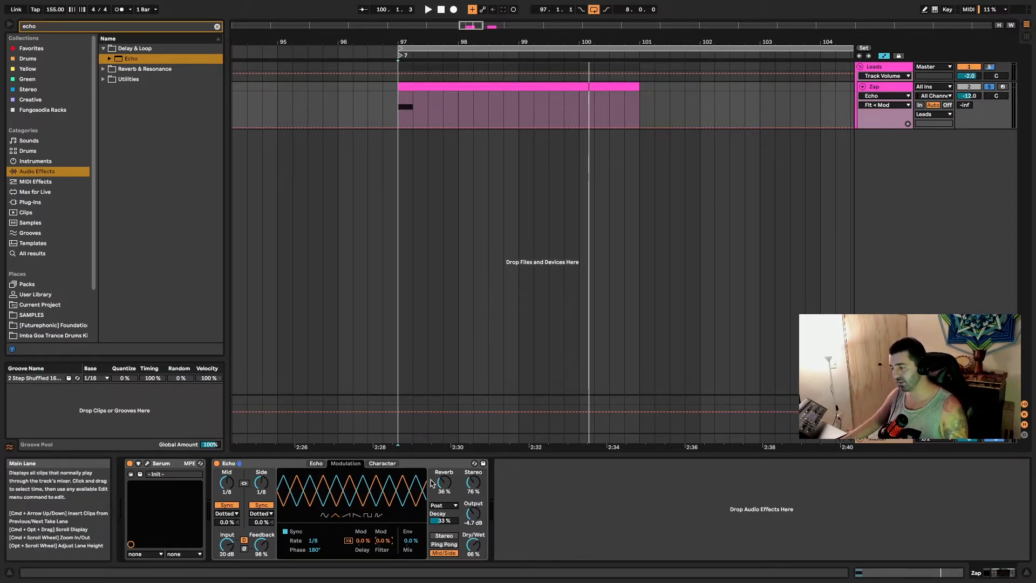
Try a 100% envelope mix on Echo's modulation with the Zap clip, and switch the Echo device off and back on.
left_click(411, 543)
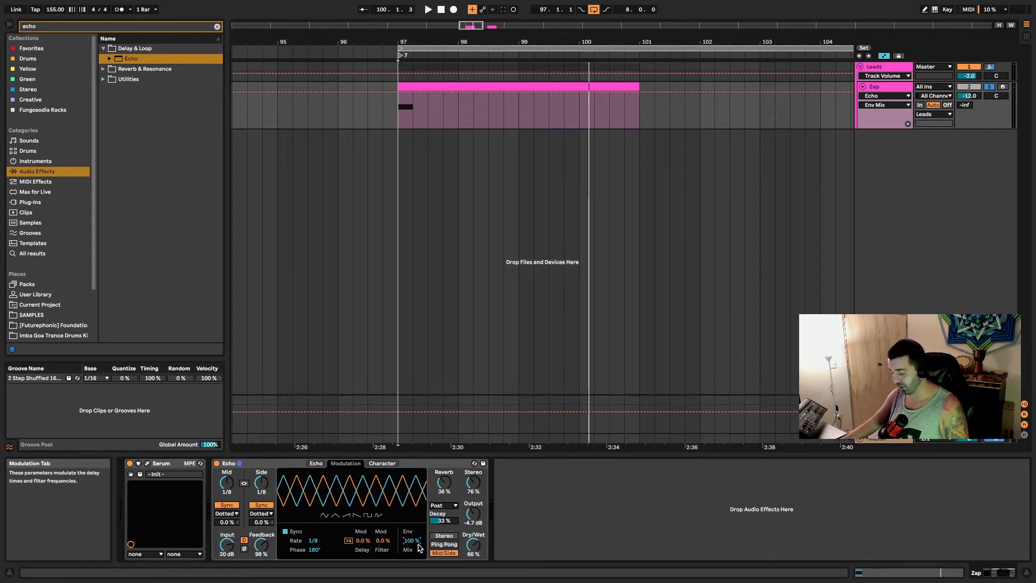
key("space")
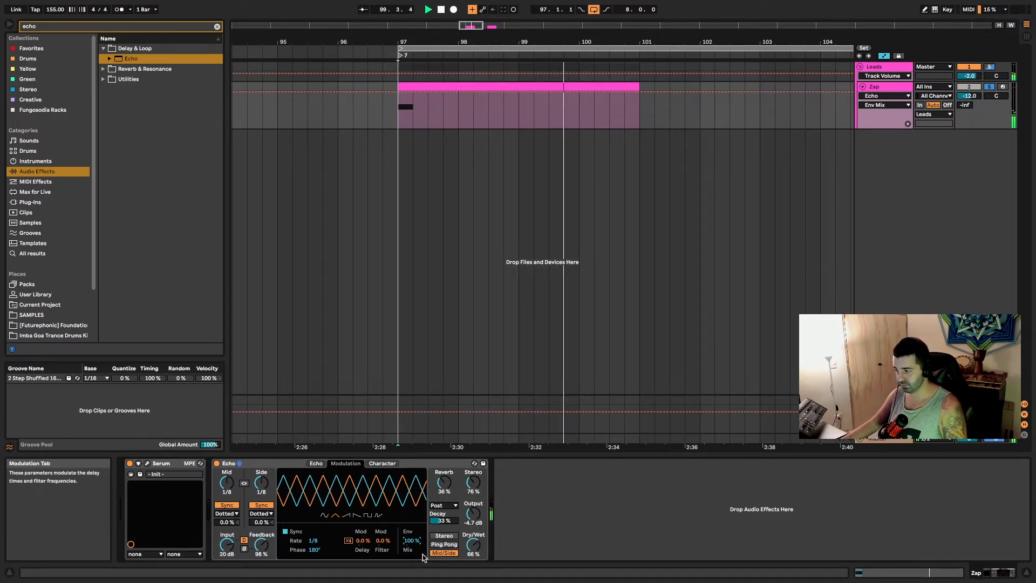
key("space")
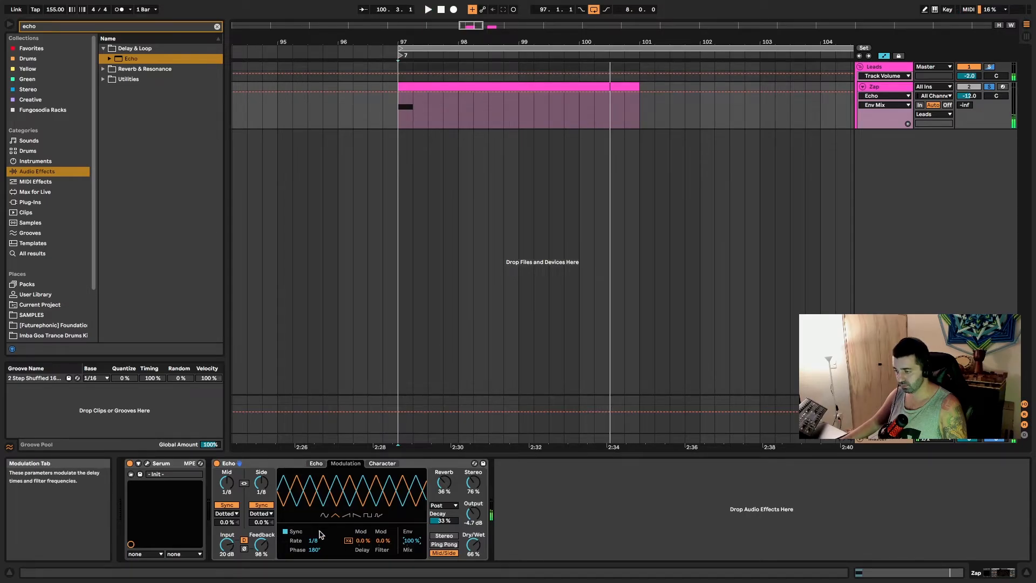
left_click(216, 463)
left_click(216, 464)
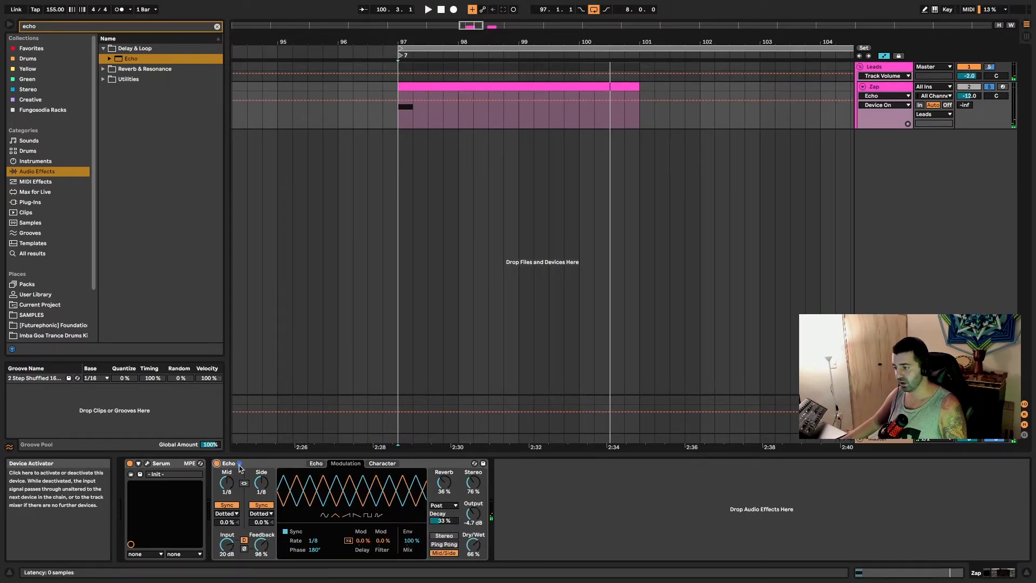
Set Echo's delay modulation to 48%, filter modulation to 34% and envelope mix to 50%.
left_click_drag(381, 541, 381, 532)
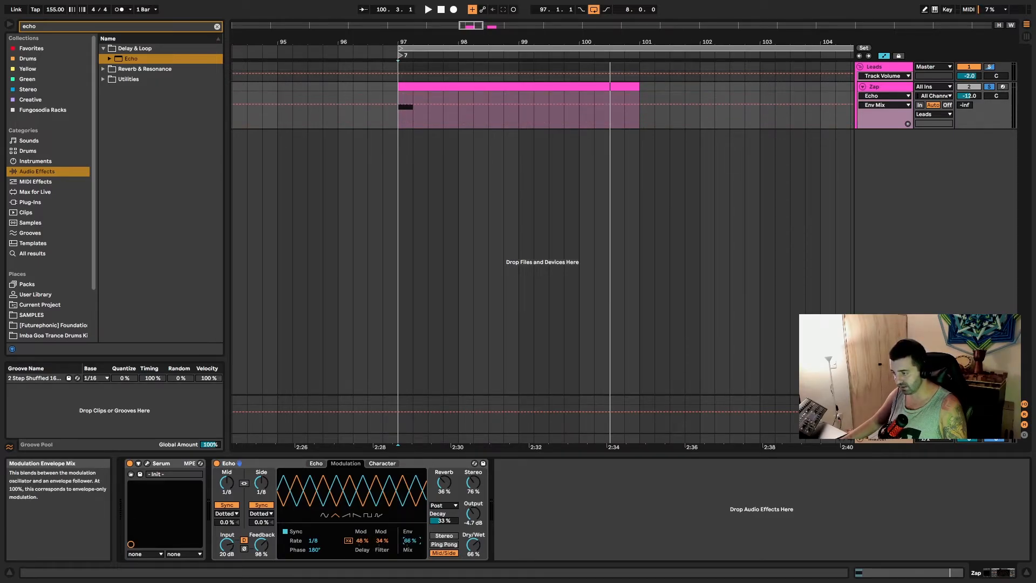
left_click_drag(410, 540, 410, 544)
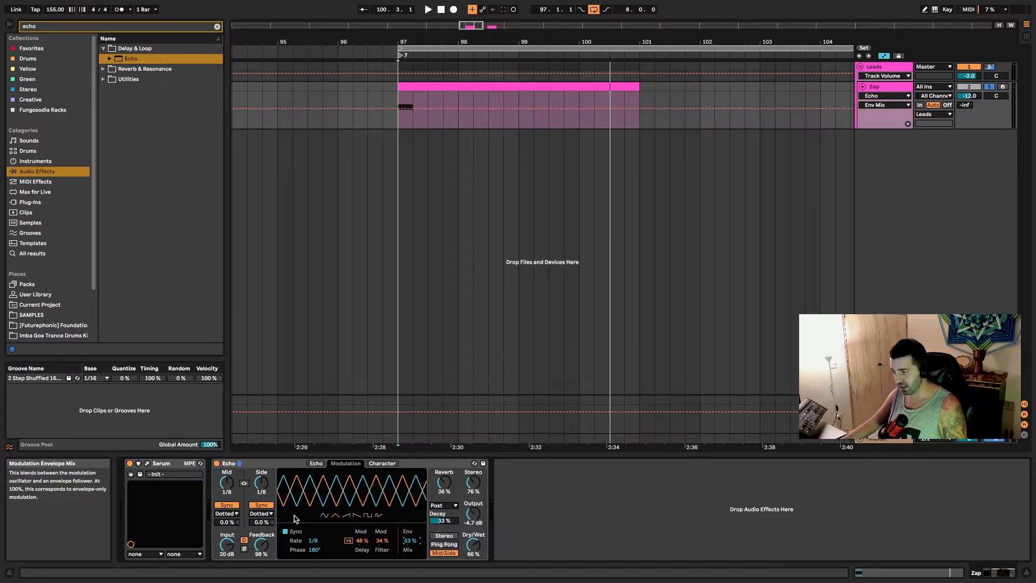
left_click_drag(410, 540, 410, 545)
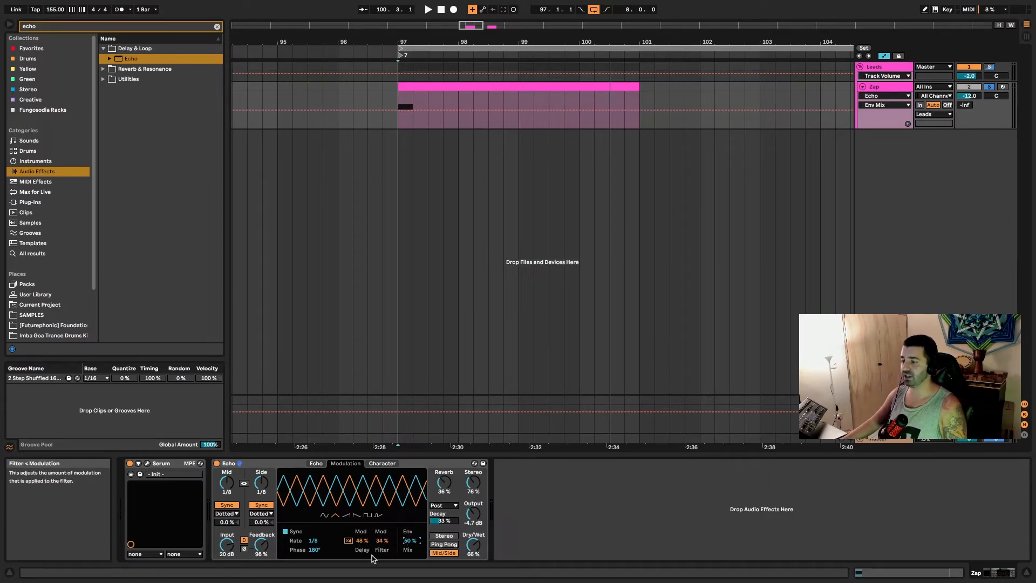
Try Echo's Gate on the Zap clip with thresholds of -12 dB and -8.9 dB, and turn the gate off.
key("space")
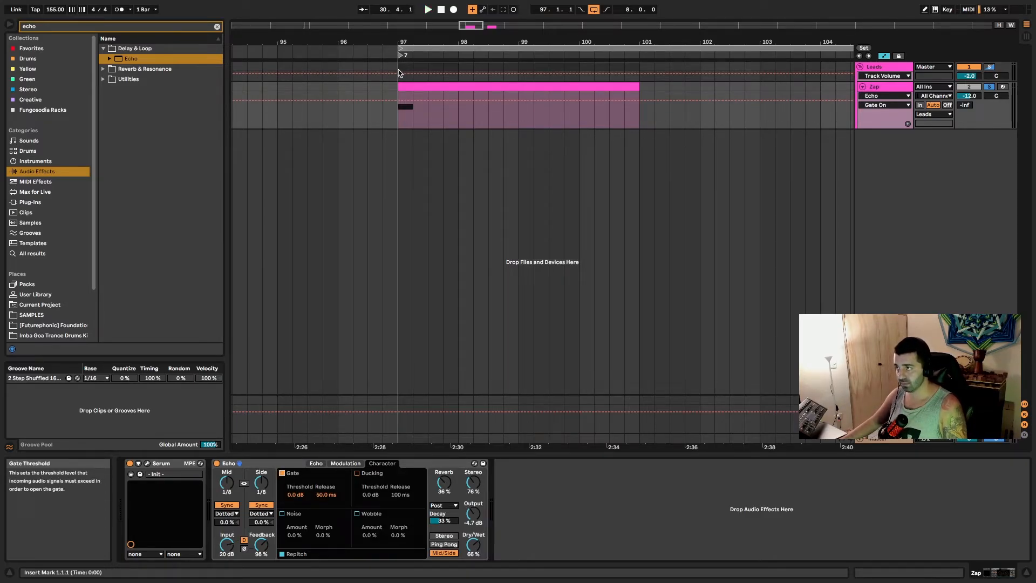
left_click(417, 85)
key("space")
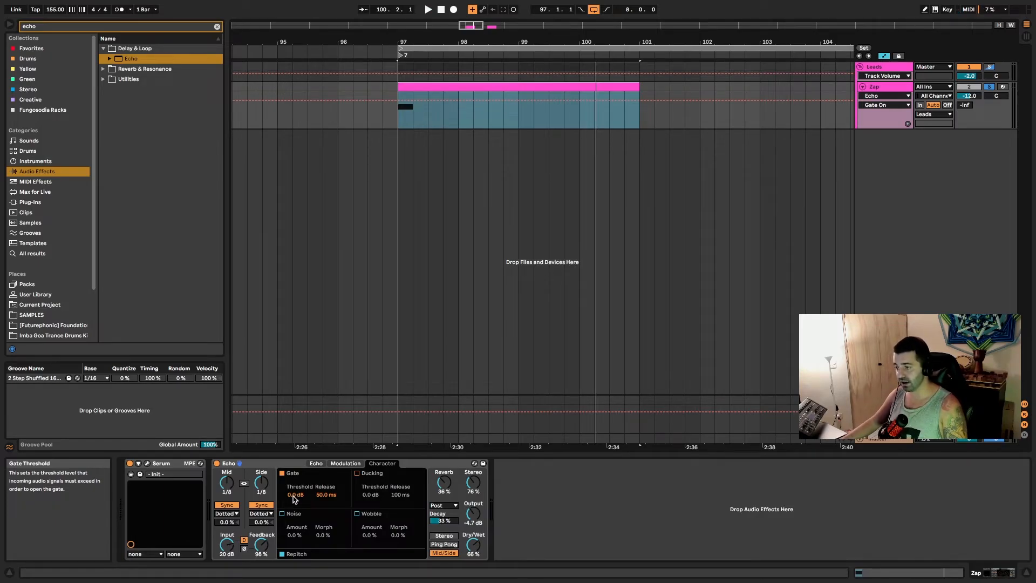
left_click_drag(295, 497, 296, 502)
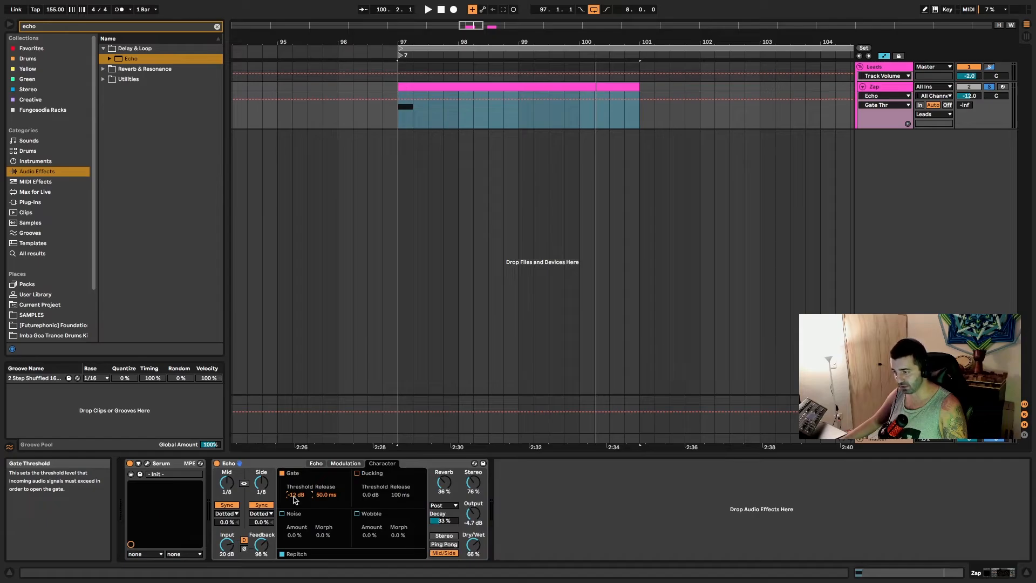
key("space")
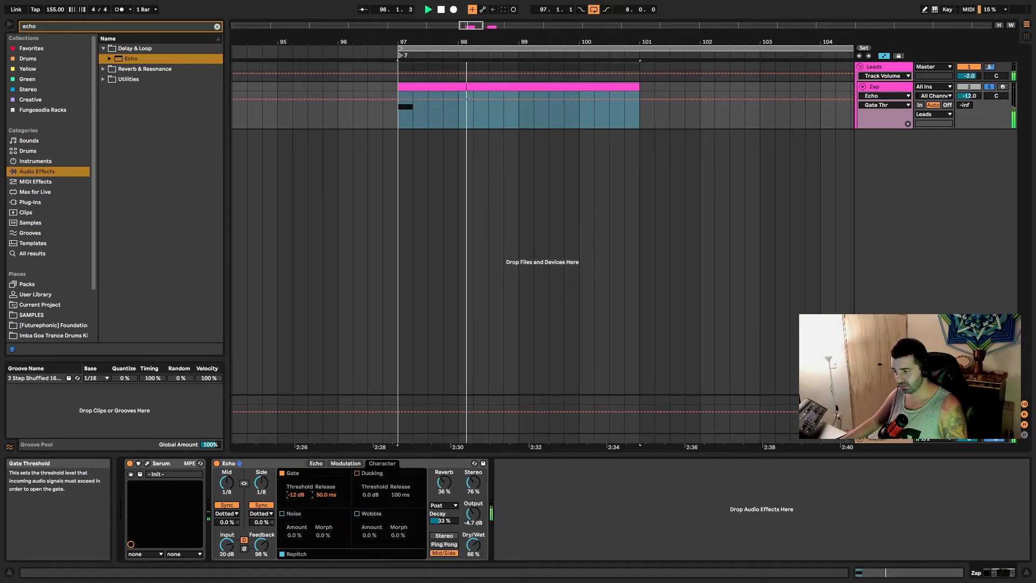
left_click(282, 473)
key("space")
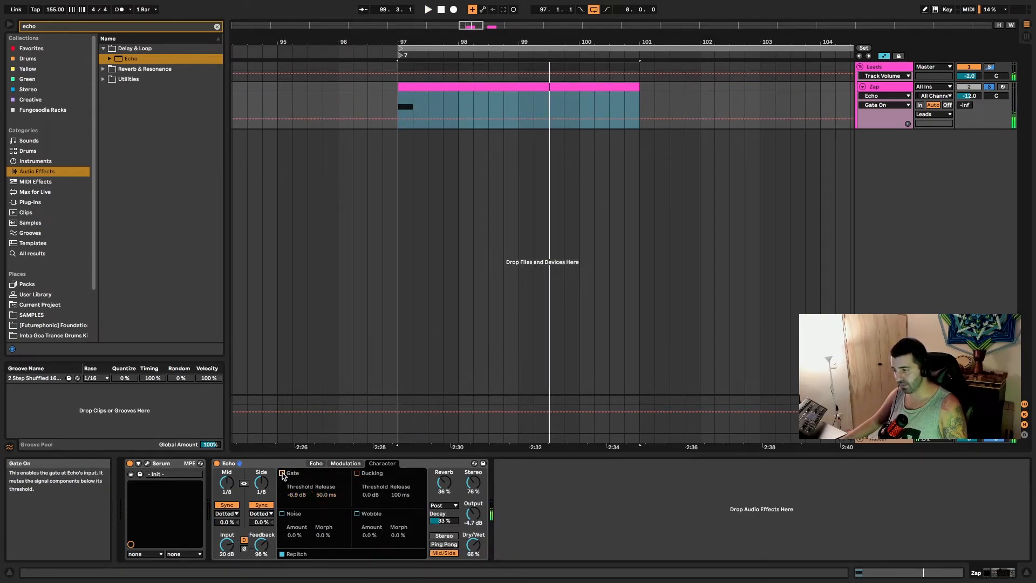
Enable Echo's Ducking and duplicate the Zap clip's one-bar D1 note pattern into bars 2 and 3.
left_click(216, 464)
left_click(216, 464)
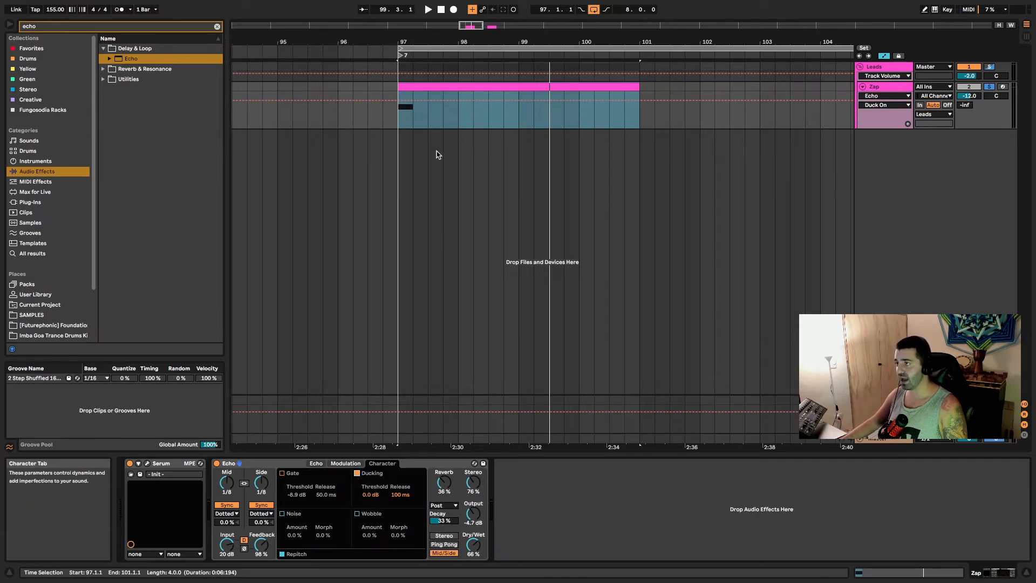
left_click(451, 87)
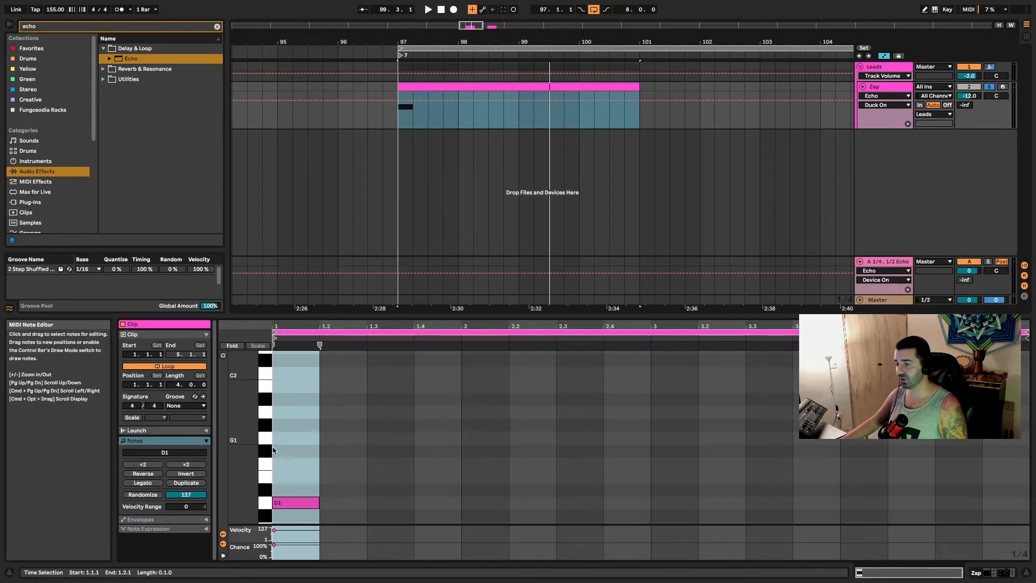
left_click_drag(453, 501, 276, 503)
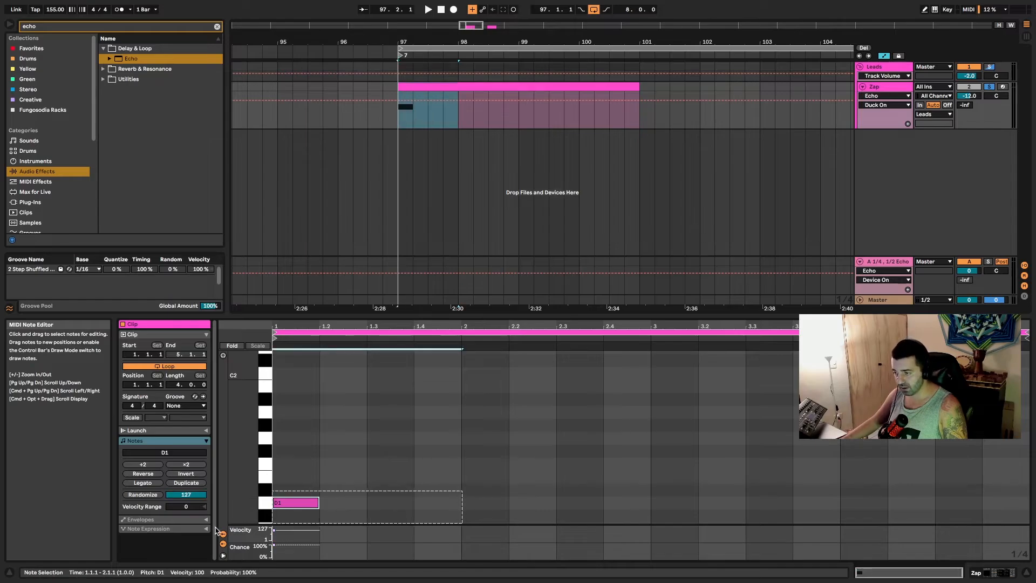
key("ctrl+d")
key("ctrl+d")
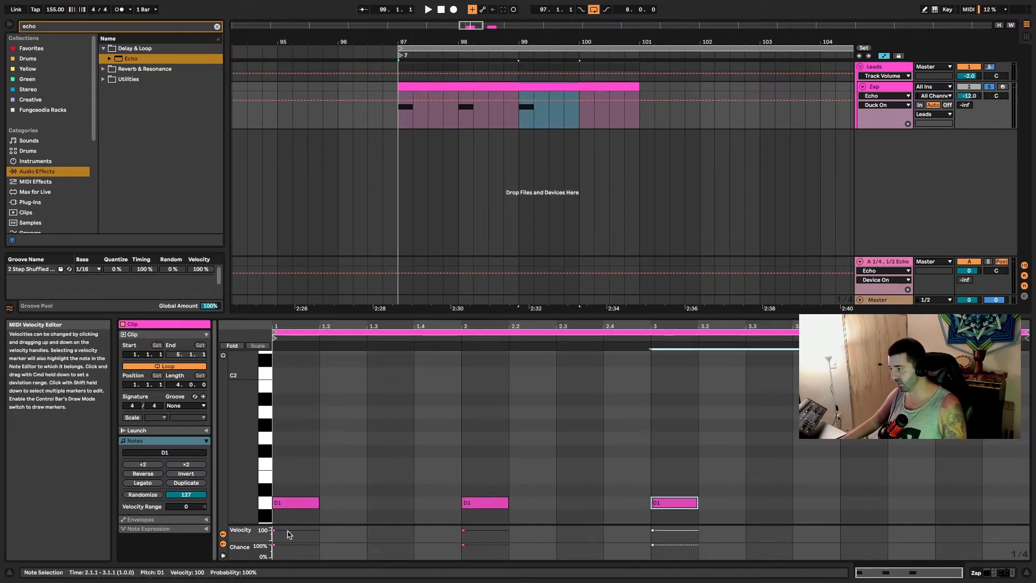
Duplicate the D1 note pattern into bar 4 of the Zap clip and loop the arrangement over the four-bar clip.
key("ctrl+d")
scroll(356, 400, "down", 2)
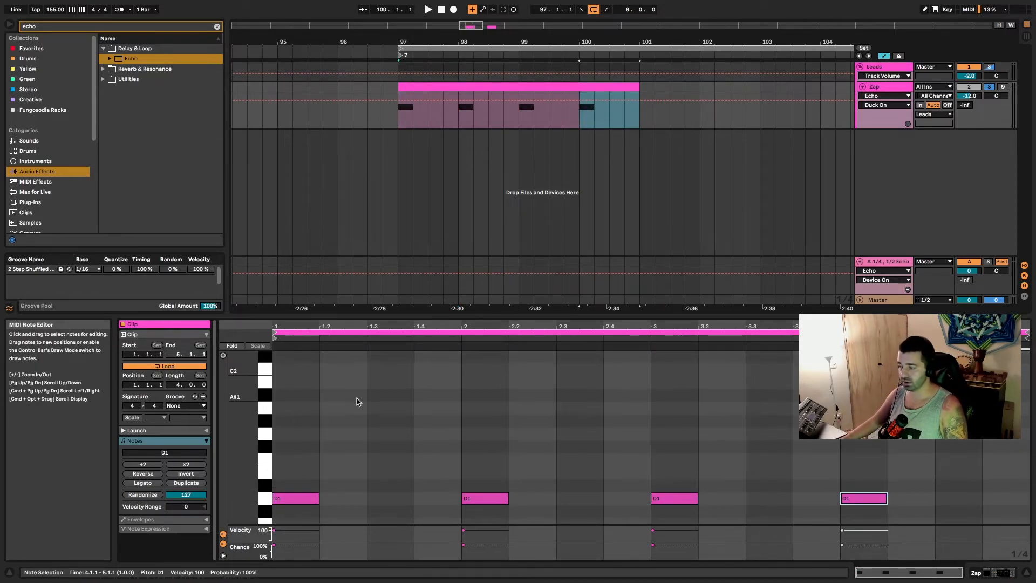
scroll(356, 401, "down", 3)
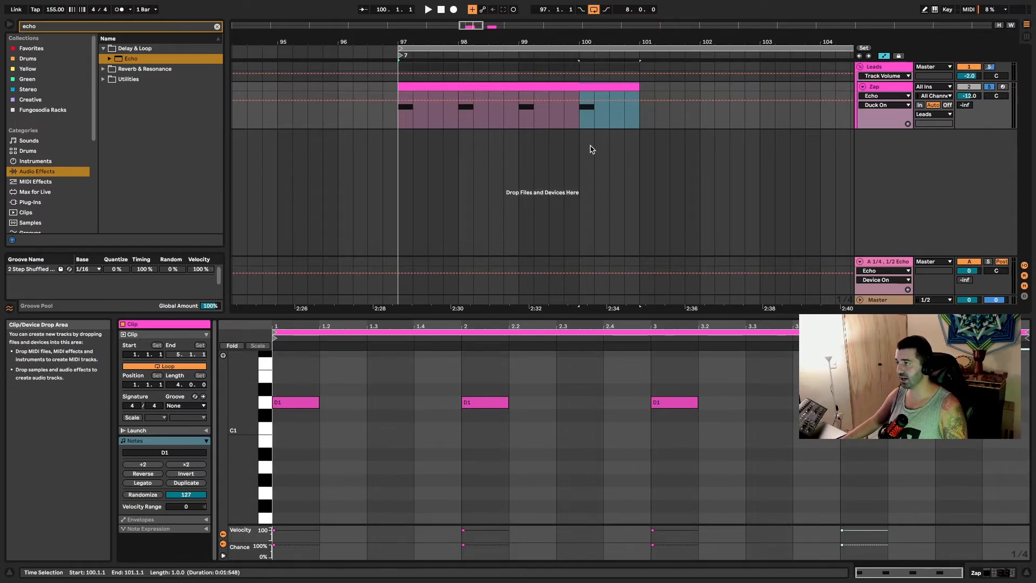
left_click(617, 90)
key("super+l")
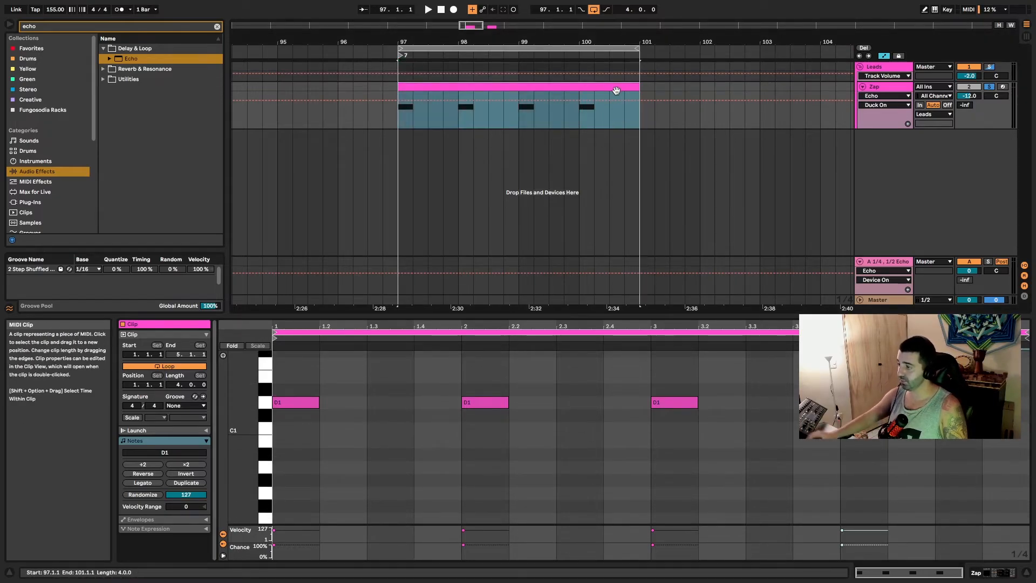
Try Echo's ducking thresholds of -36 dB and -60 dB on the playing Zap clip, and switch the Echo device off and back on.
left_click(895, 91)
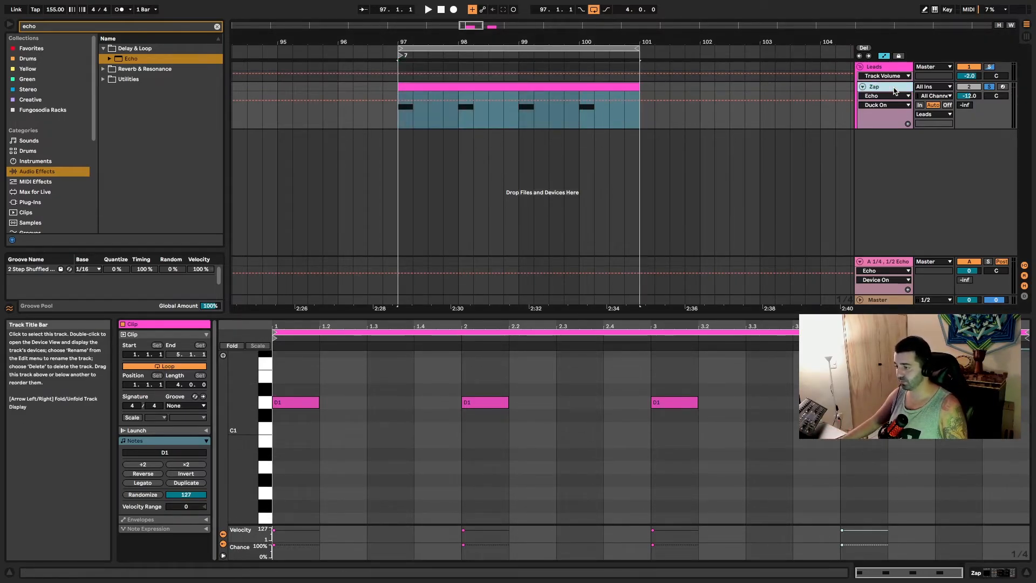
double_click(894, 91)
key("space")
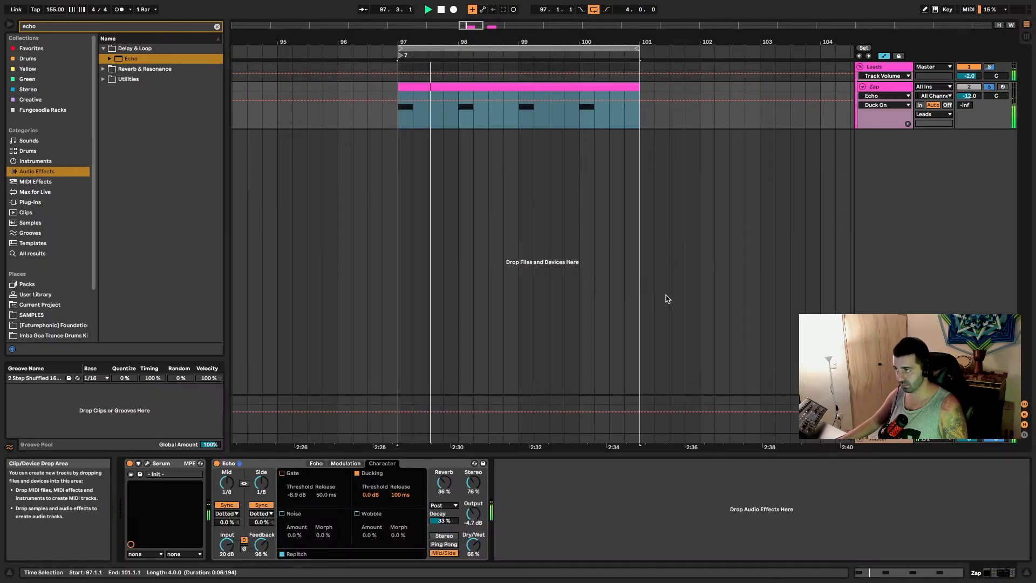
left_click_drag(372, 495, 371, 549)
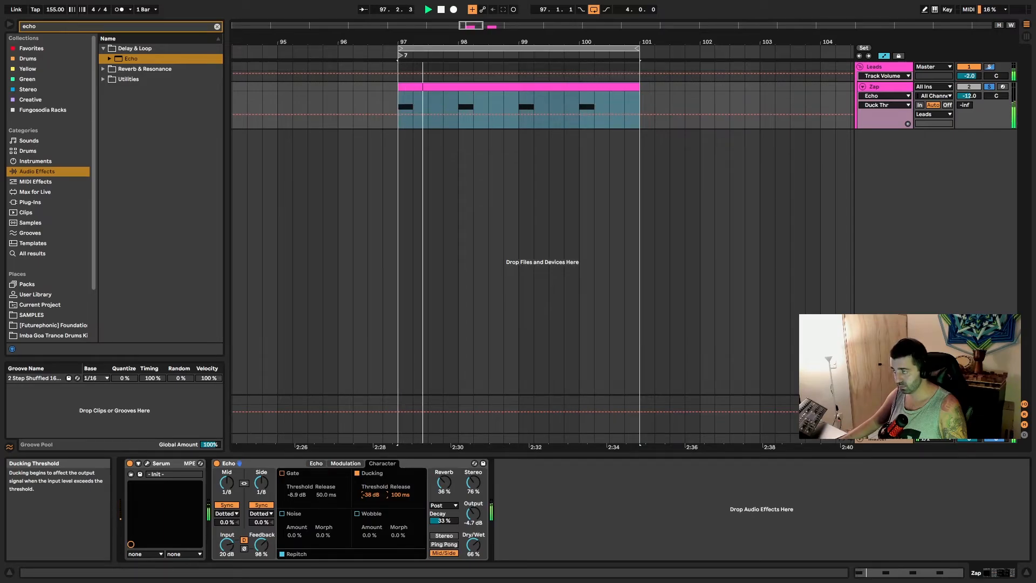
left_click_drag(371, 495, 371, 524)
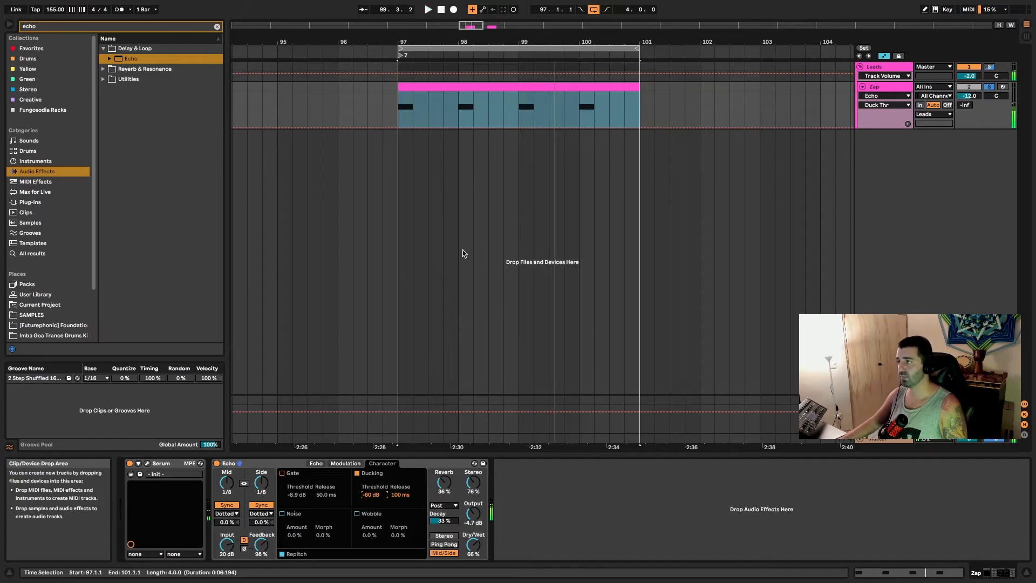
left_click(216, 463)
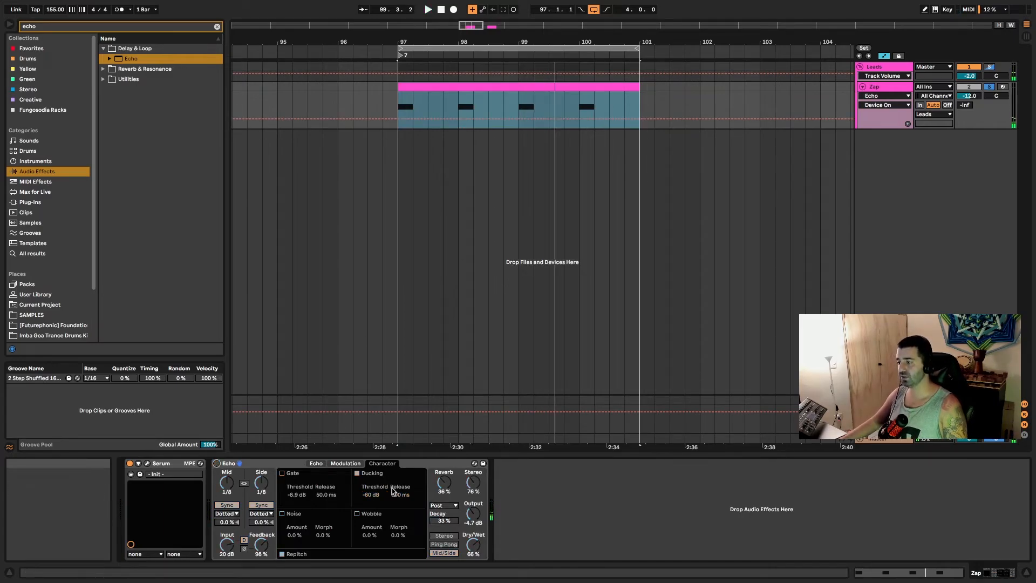
left_click(216, 463)
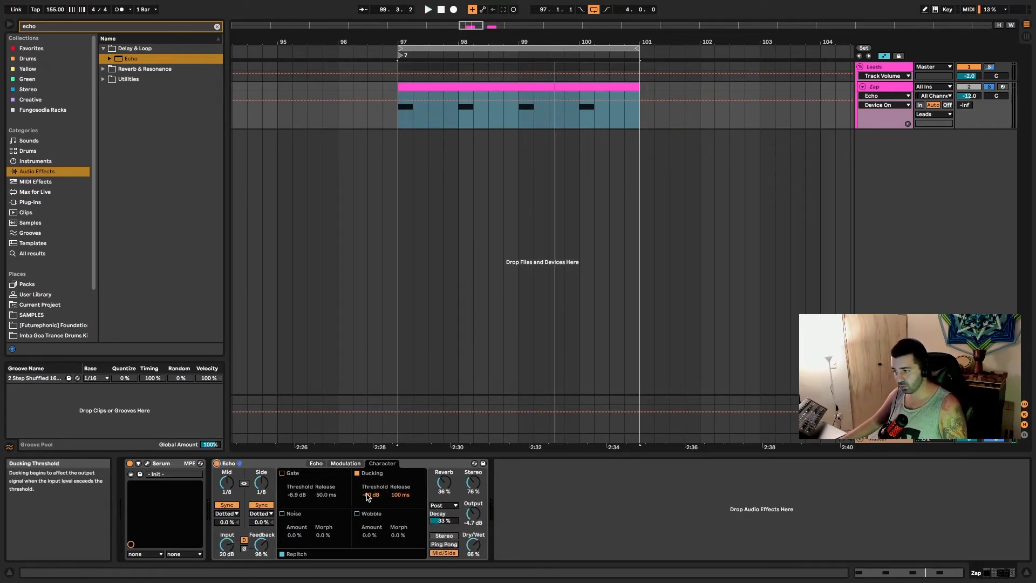
Set Echo's ducking threshold to -31 dB and its release to 1.31 s, and turn Ducking off.
left_click_drag(372, 494, 371, 488)
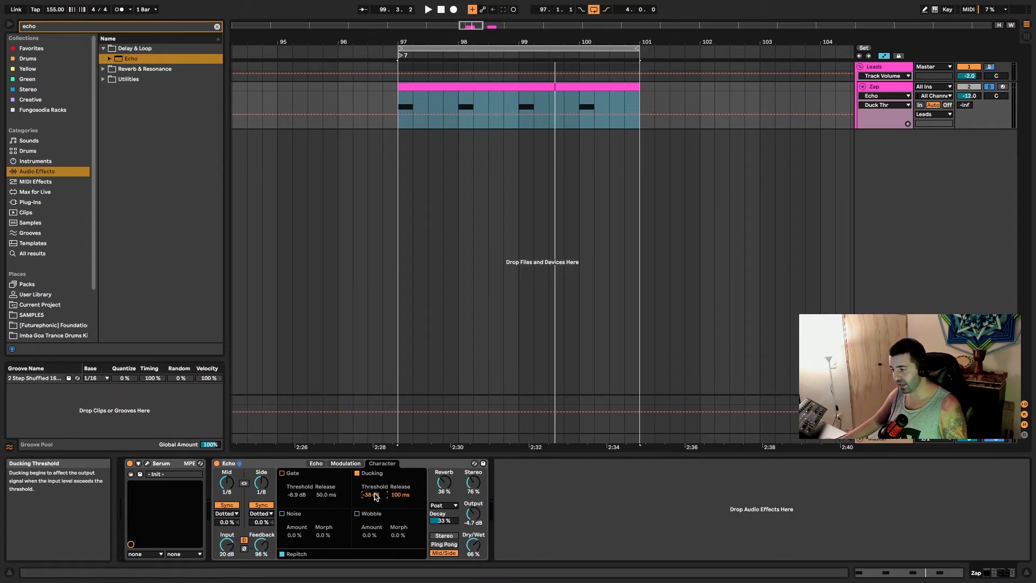
left_click_drag(376, 496, 400, 483)
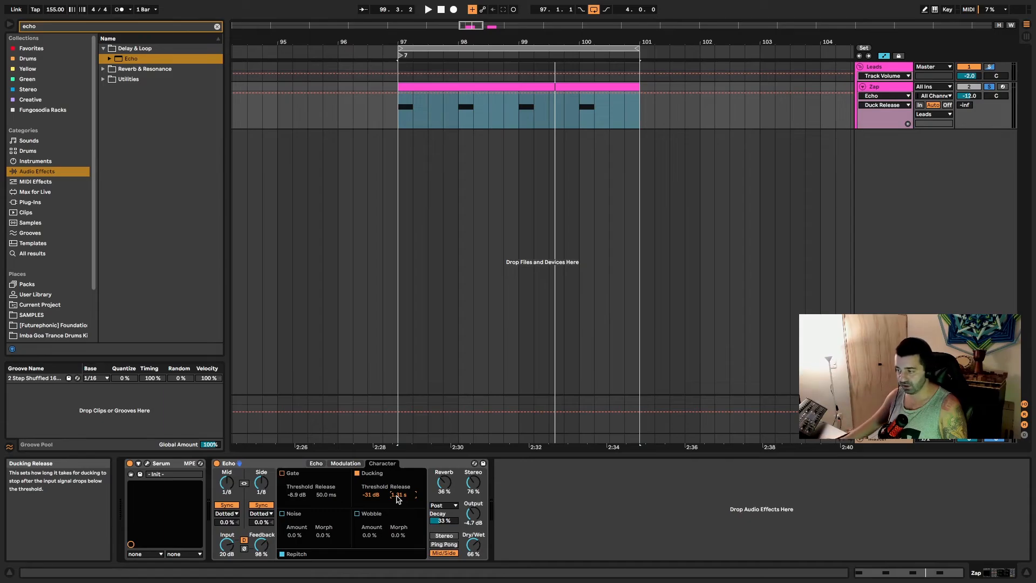
left_click(357, 474)
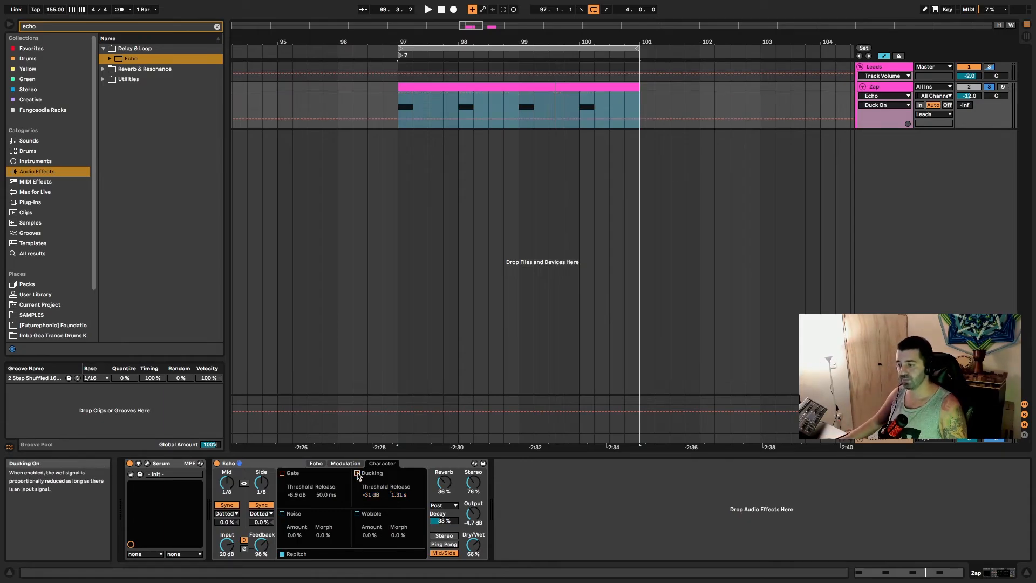
Enable Echo's Noise and set its amount to 84% and its morph to 100%.
left_click(282, 514)
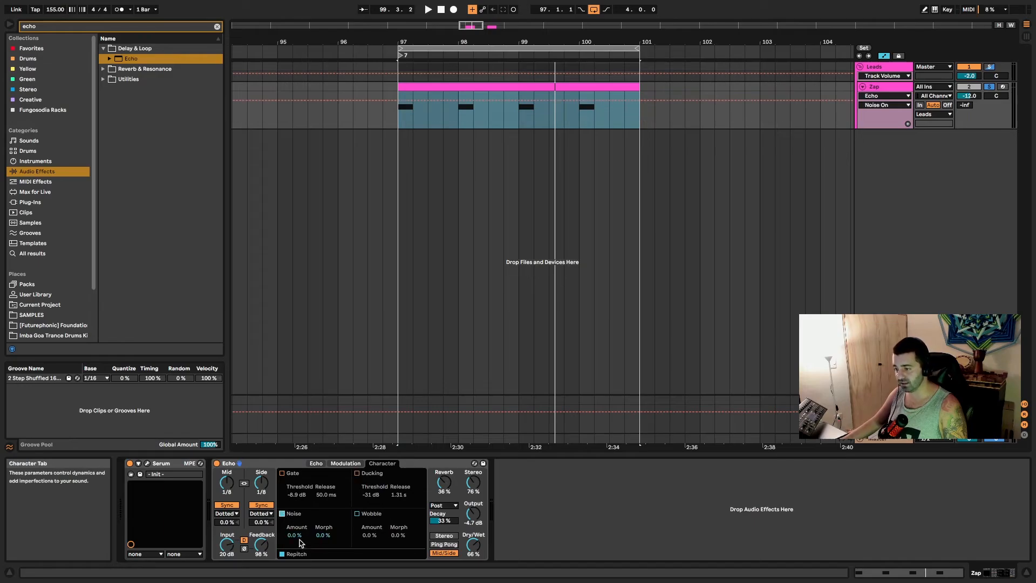
left_click_drag(294, 535, 322, 528)
right_click(296, 538)
left_click(301, 539)
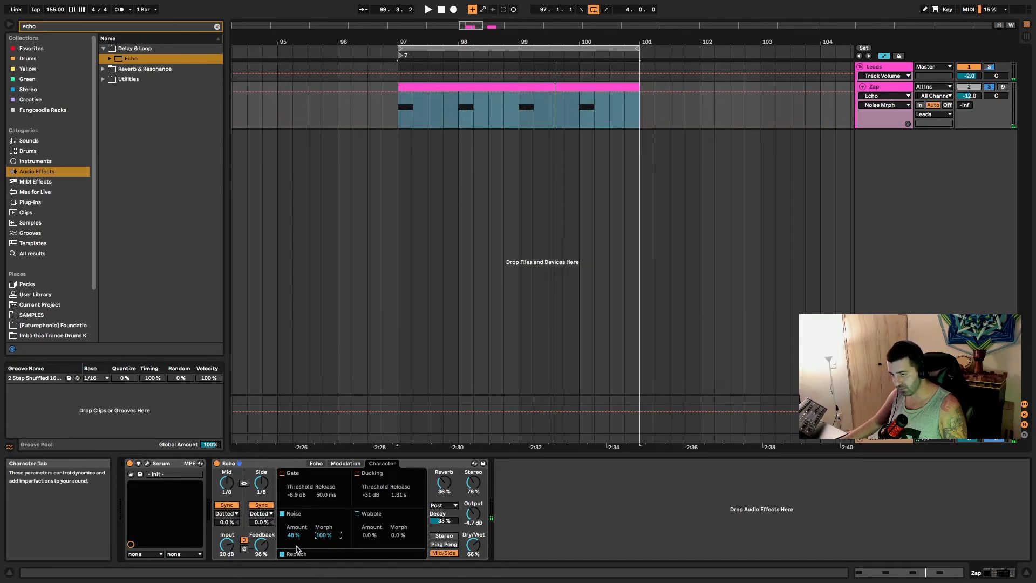
left_click_drag(300, 538, 300, 501)
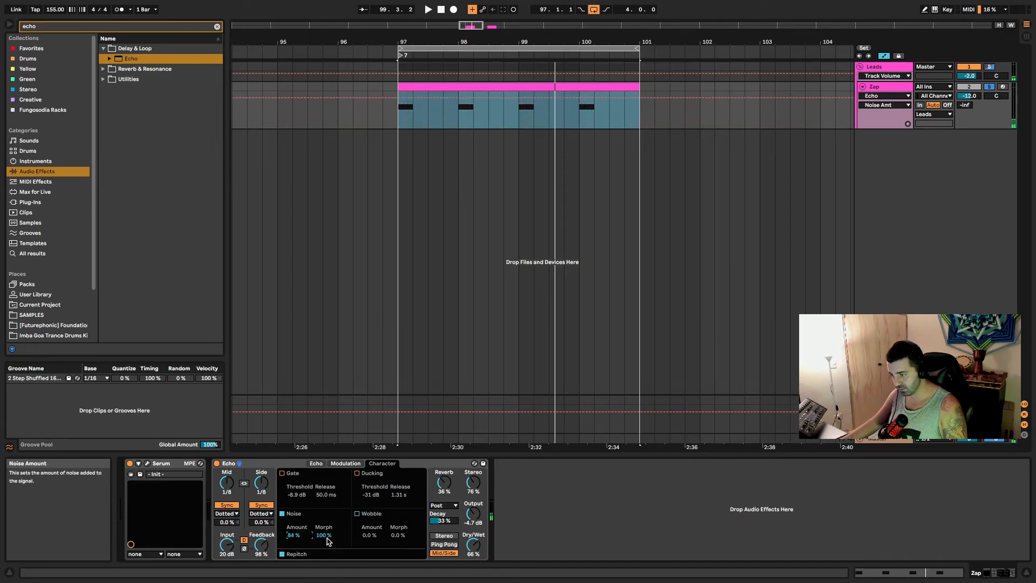
left_click_drag(327, 539, 327, 545)
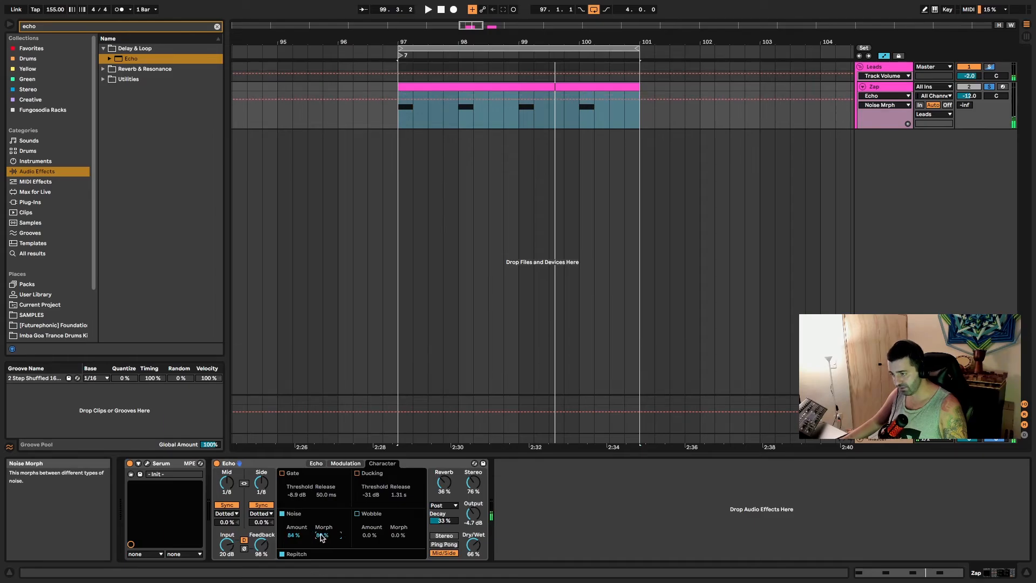
left_click_drag(324, 535, 326, 557)
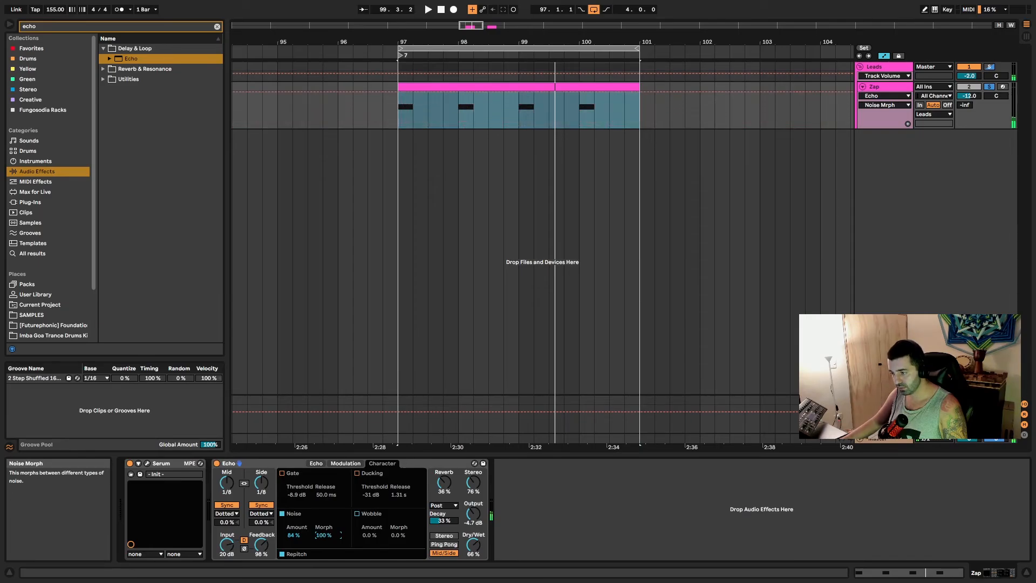
Turn Echo's Noise off, and switch the whole Echo device off and back on.
left_click(281, 514)
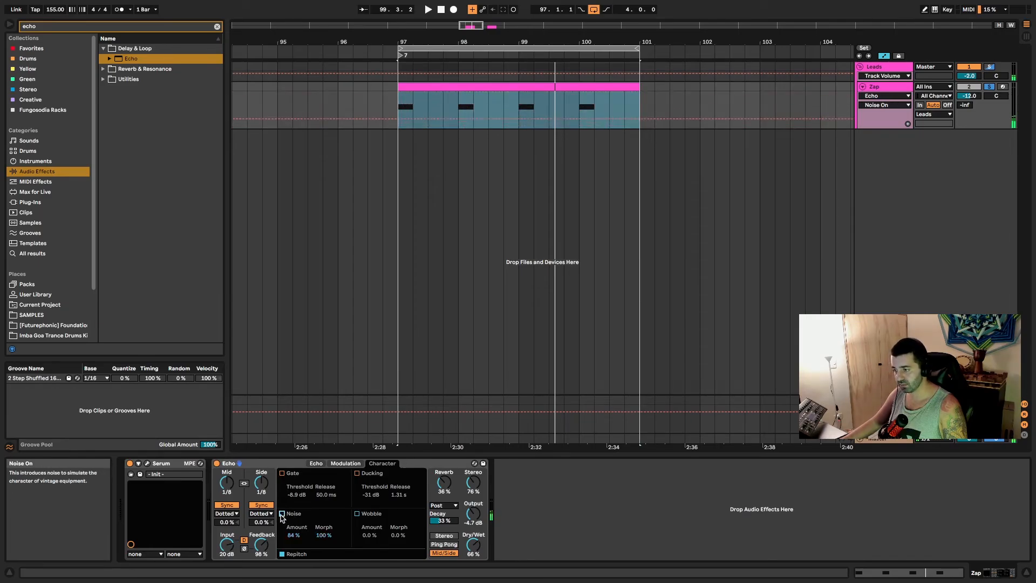
left_click(217, 463)
left_click(217, 463)
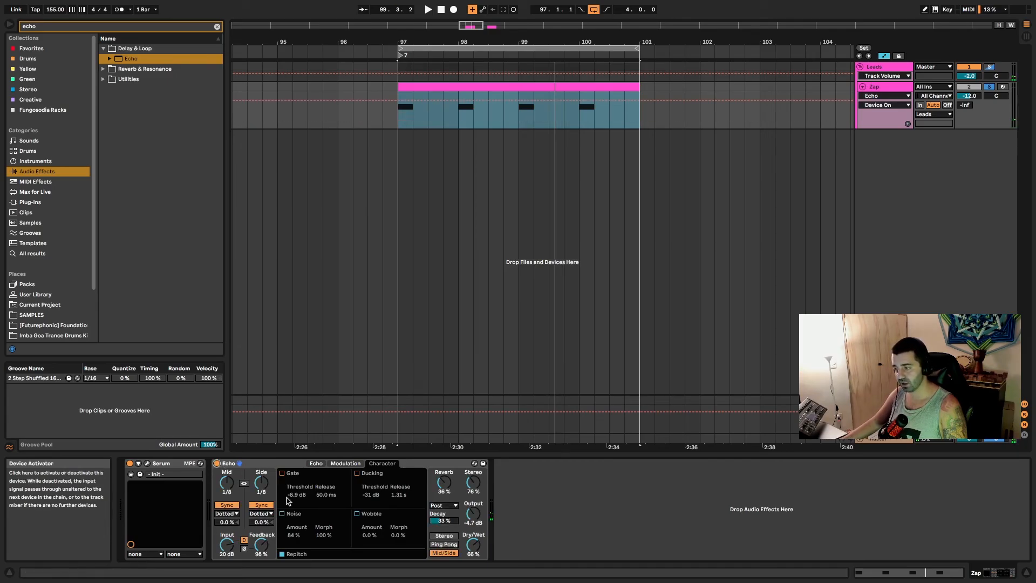
Enable Echo's Wobble and set its amount to 100% and its morph to 84% while auditioning the Zap clip.
left_click(357, 514)
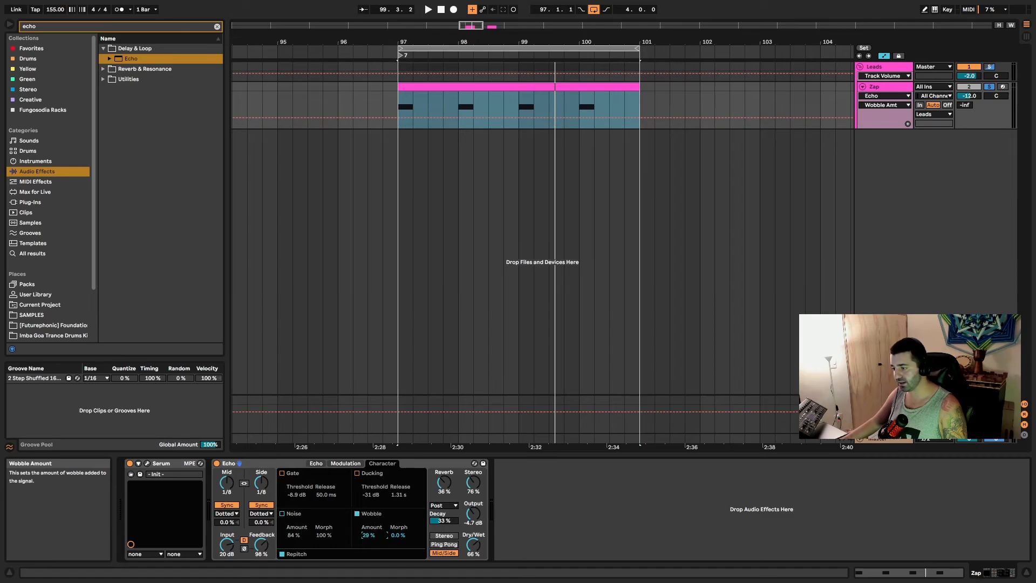
left_click_drag(369, 536, 369, 513)
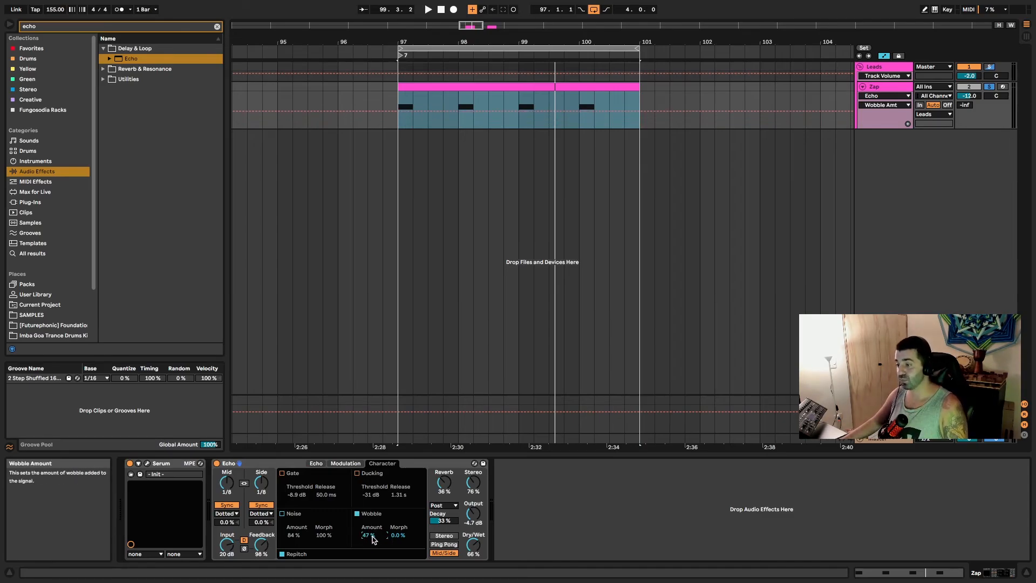
left_click(346, 465)
left_click(381, 464)
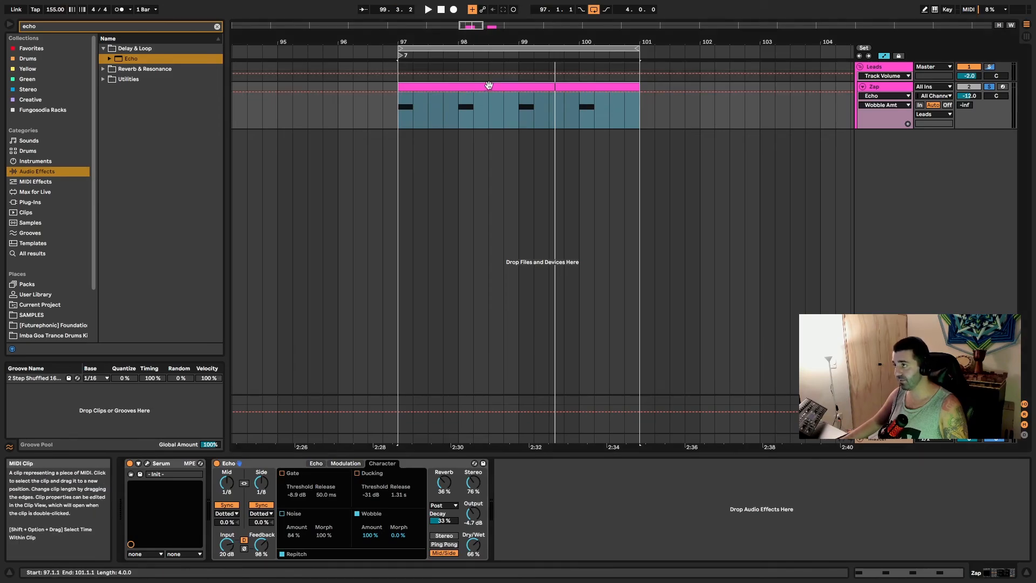
key("space")
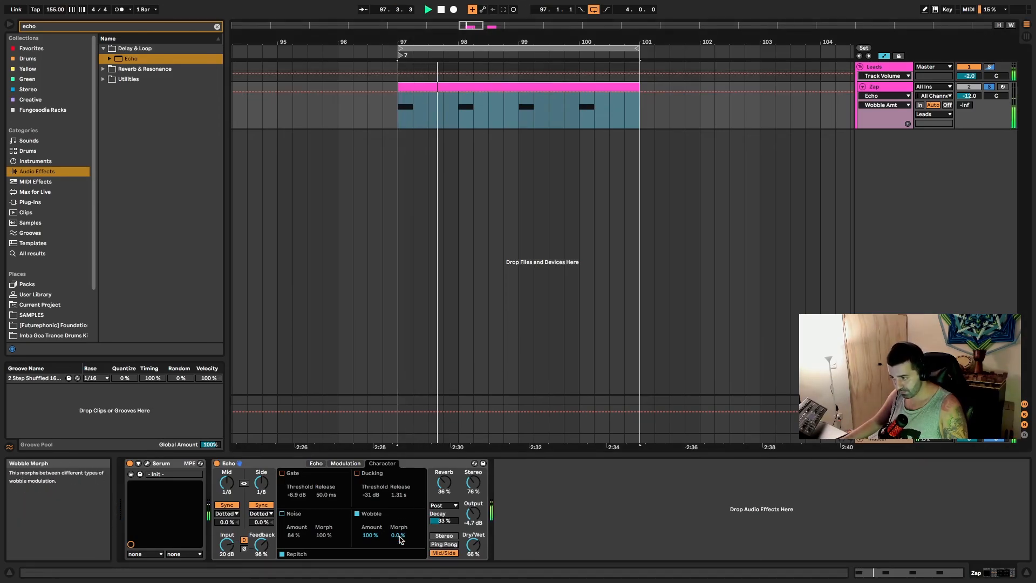
mouse_move(393, 534)
left_mouse_down()
mouse_move(394, 507)
mouse_move(396, 520)
left_mouse_up()
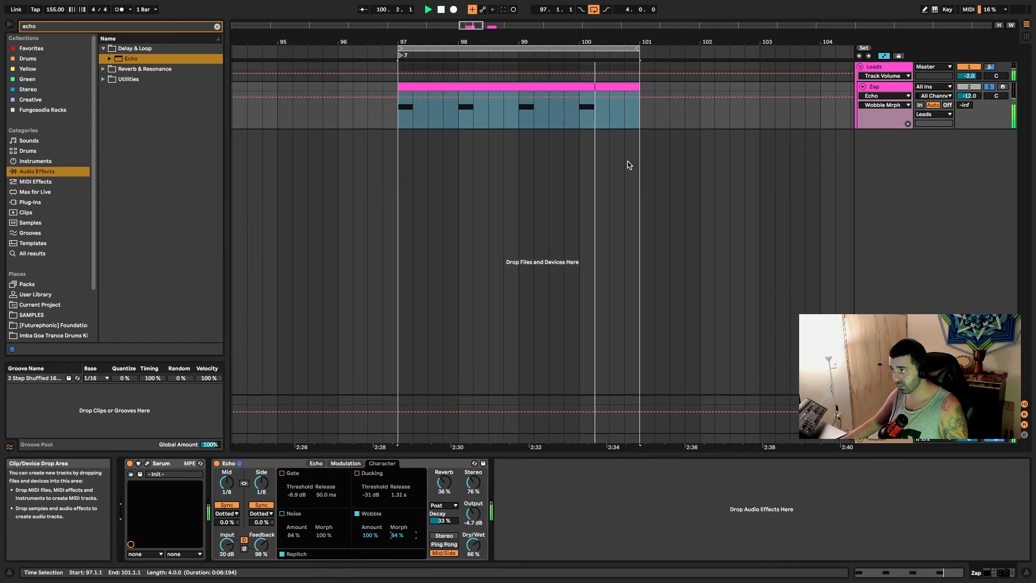
key("space")
Delete the D1 notes in bars 2 to 4 of the Zap clip and play the clip from its start.
double_click(604, 87)
left_click_drag(395, 356, 935, 496)
key("Delete")
left_click(510, 194)
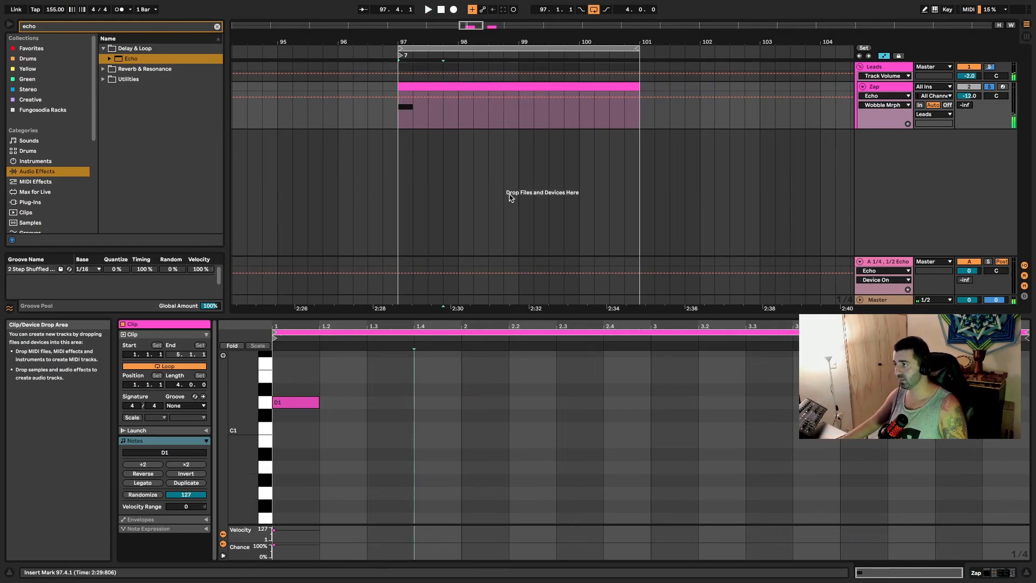
key("space")
left_click(453, 88)
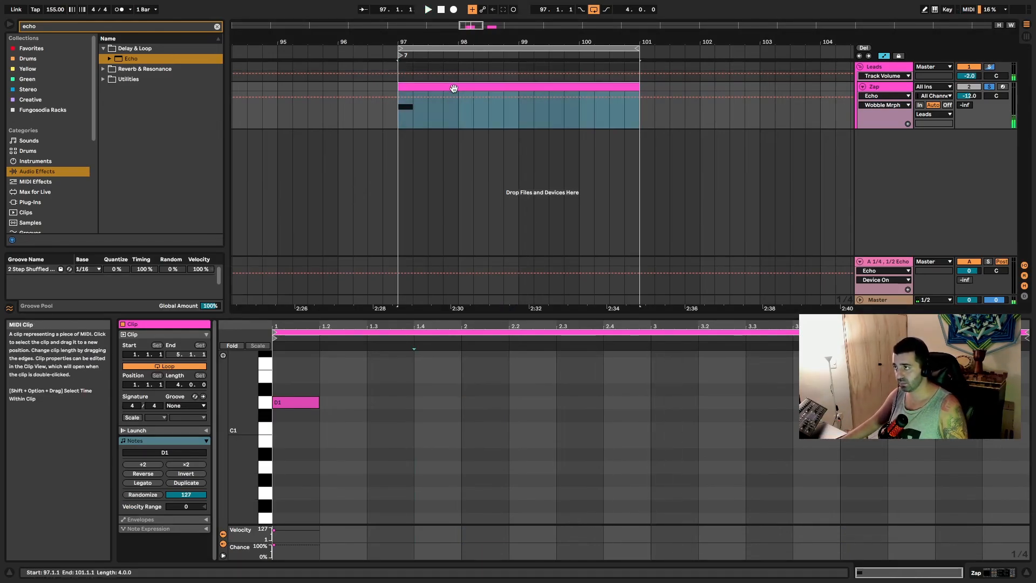
key("space")
key("space")
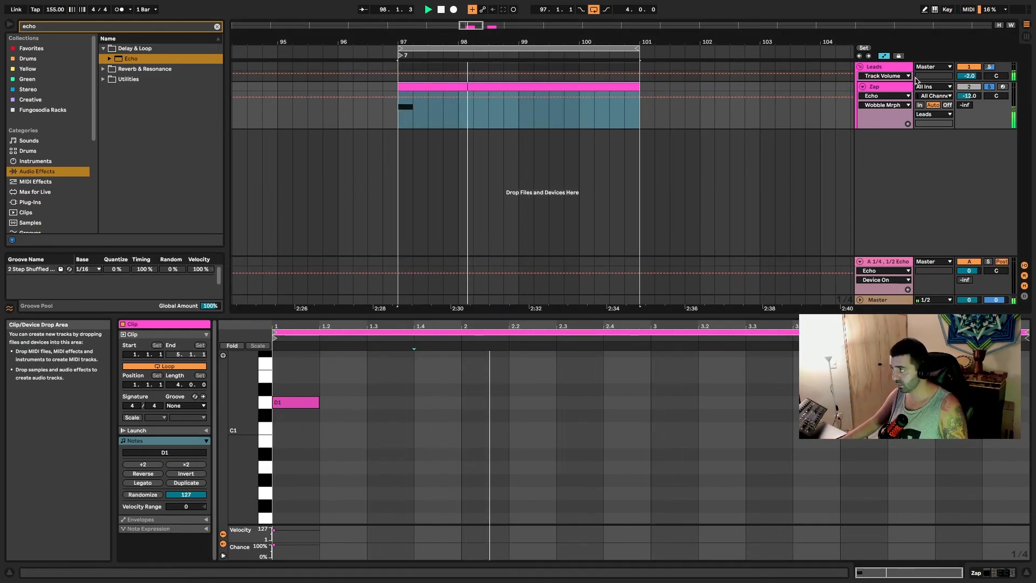
Set Echo's wobble amount to 59% on the Zap track, and turn Wobble off.
double_click(890, 87)
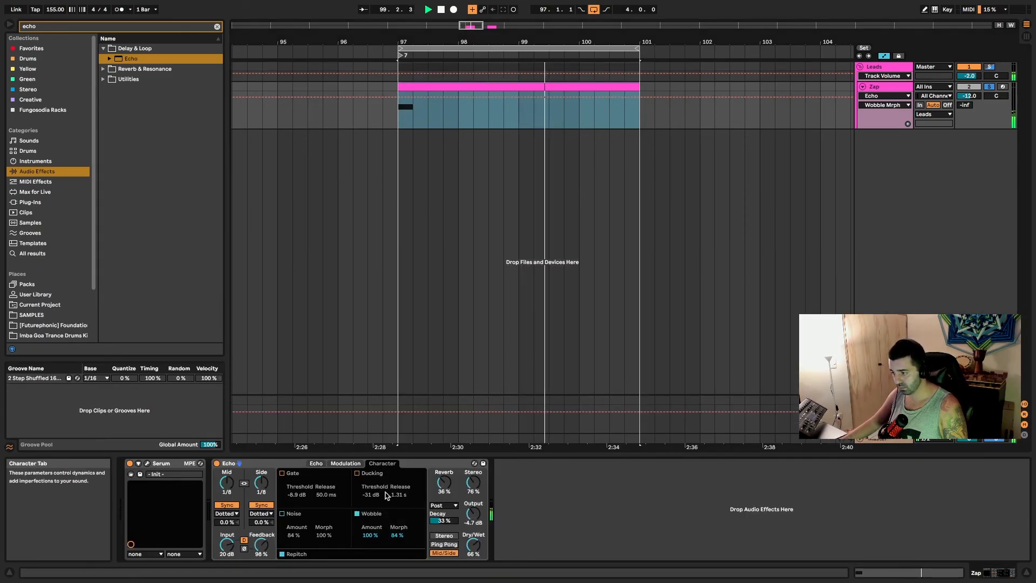
left_click_drag(369, 539, 369, 532)
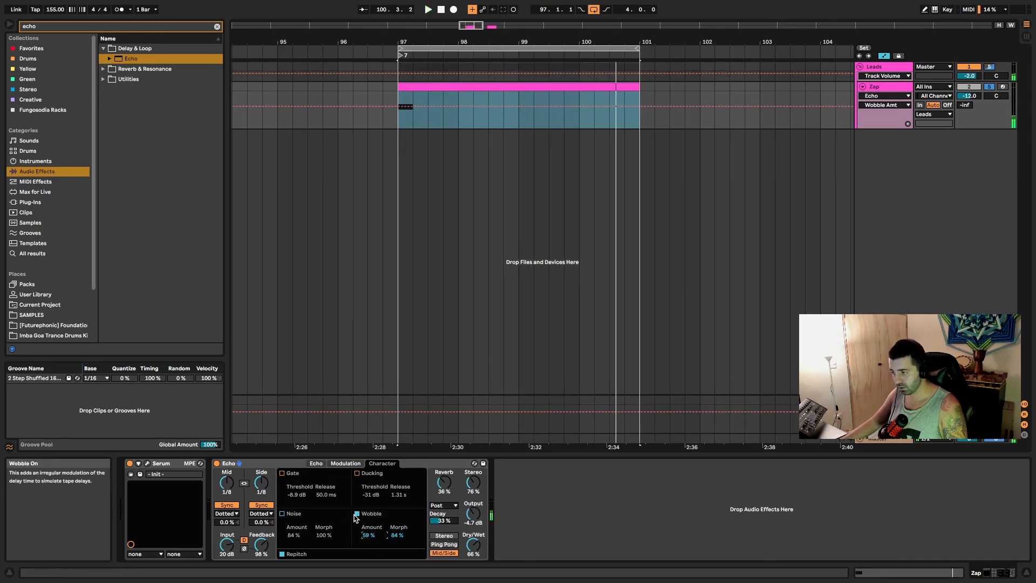
left_click(357, 514)
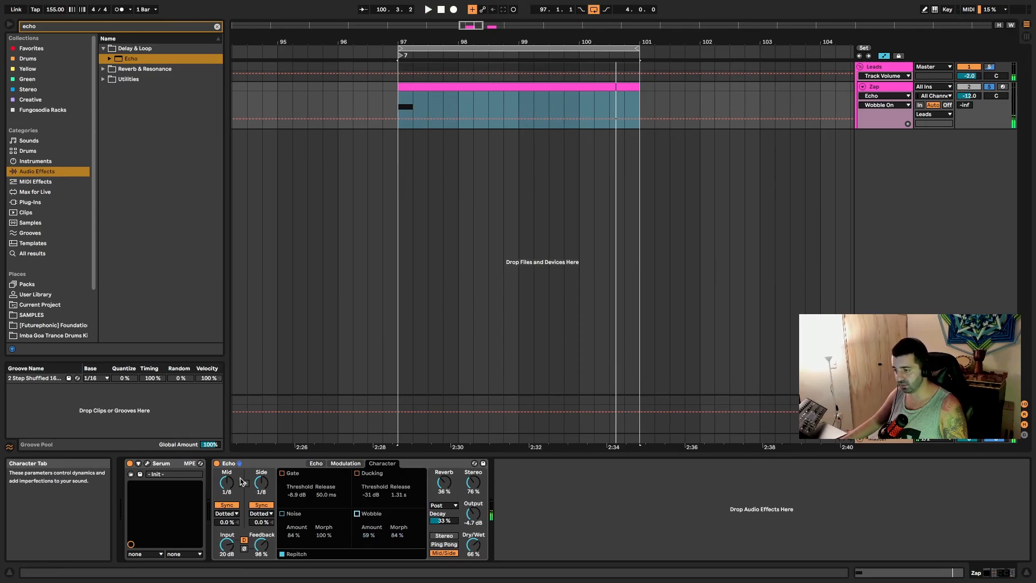
Switch the Echo device off and back on, and listen to the Zap clip through it.
left_click(217, 464)
left_click(216, 463)
key("space")
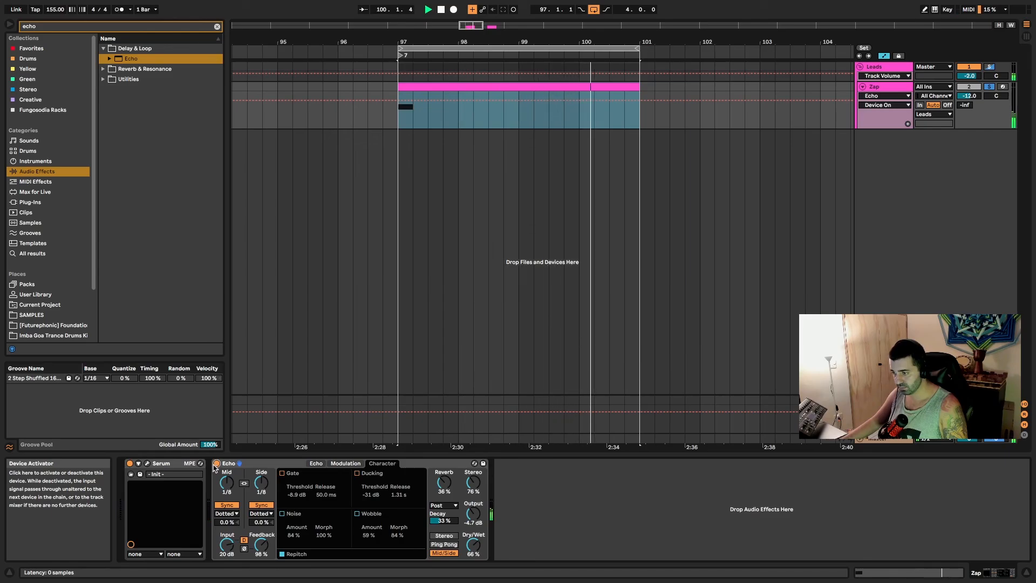
key("space")
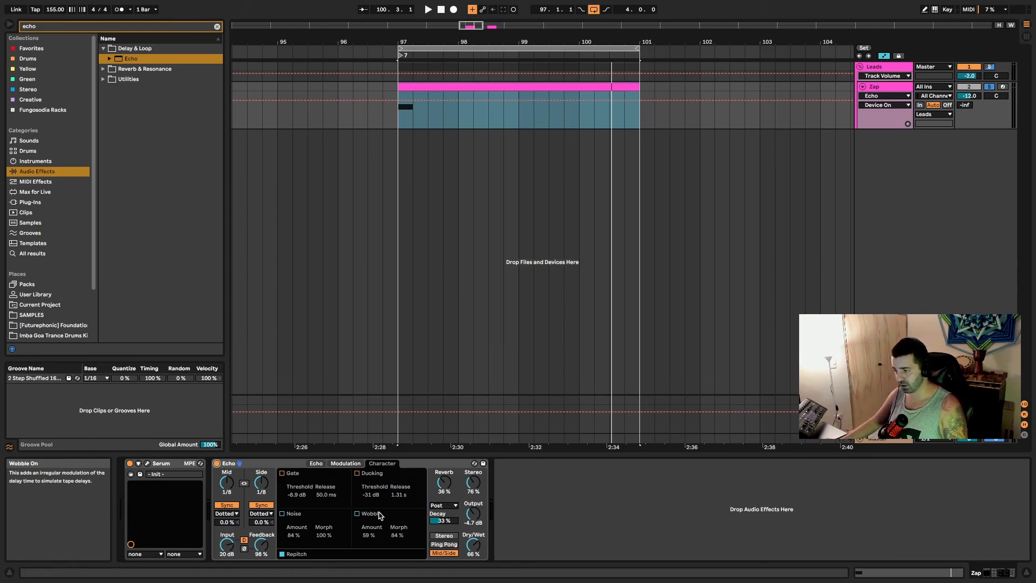
Show Echo's main delay and filter view, and clear the browser's search for echo.
left_click(354, 464)
left_click(316, 463)
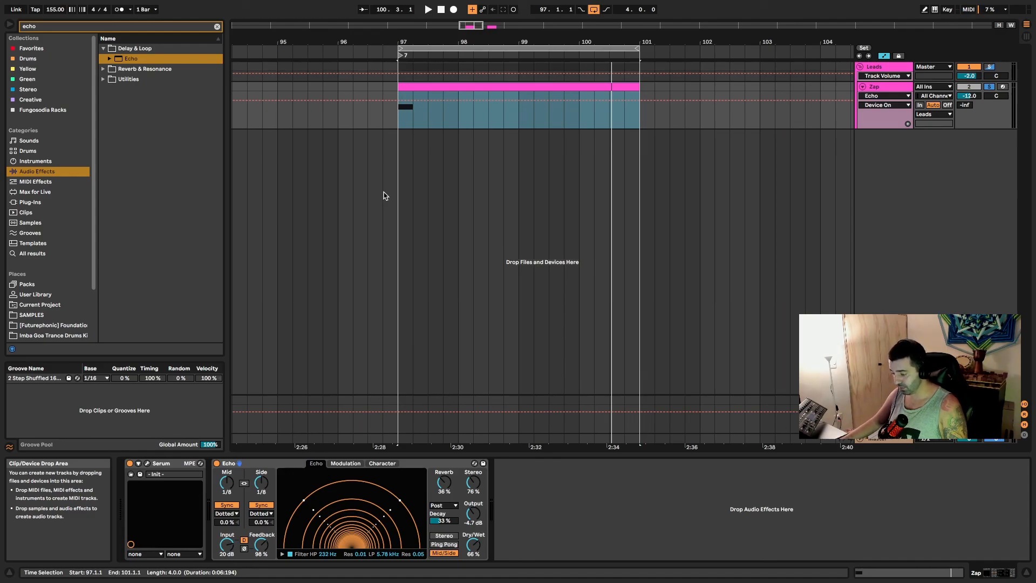
key("Escape")
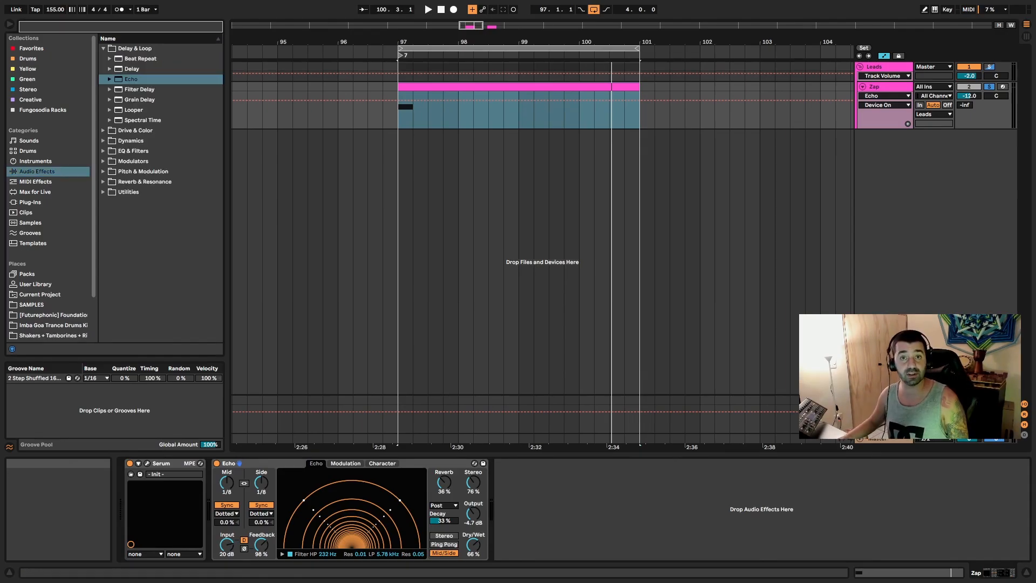